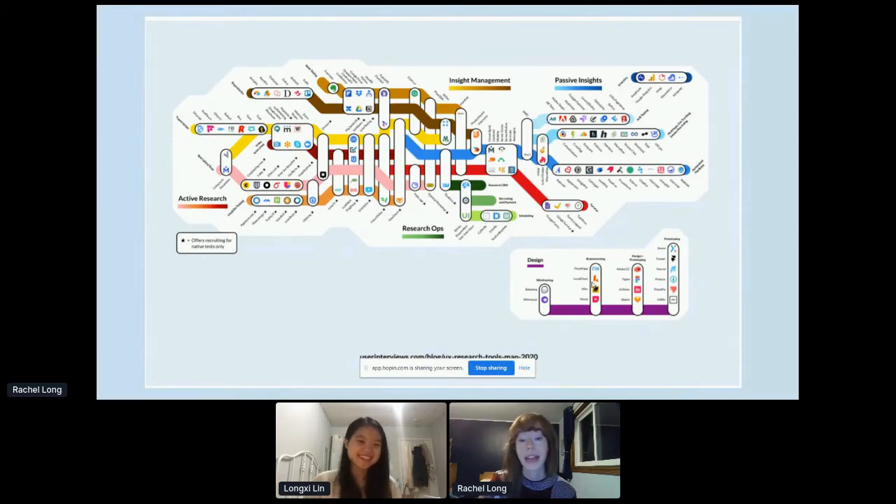
Advance the presentation to the Resources slide and exit the slideshow
key(Right)
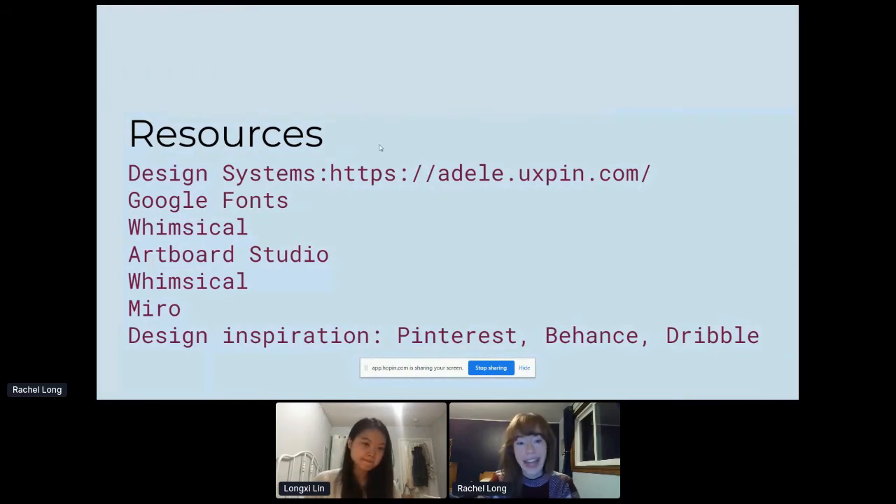
key(Escape)
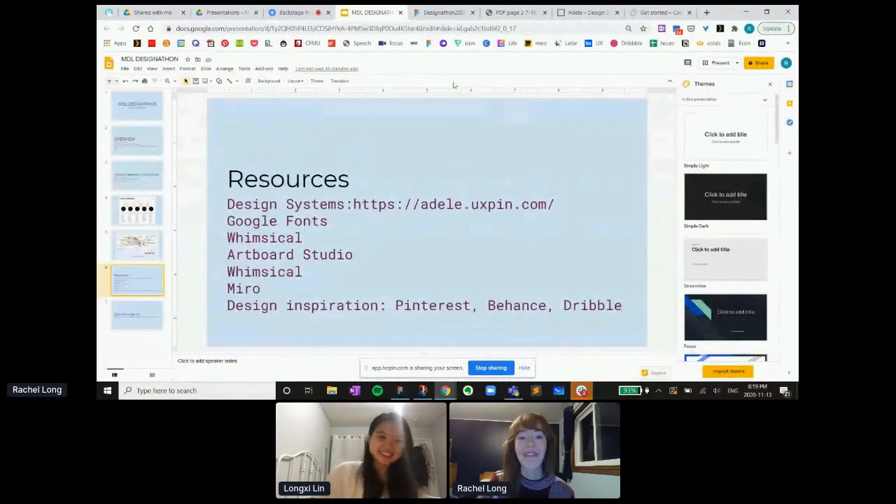
Switch to the Designathon2020 file in Figma and view the Define and Ideate frames
click(428, 10)
scroll(424, 140, down, 1)
scroll(424, 140, left, 2)
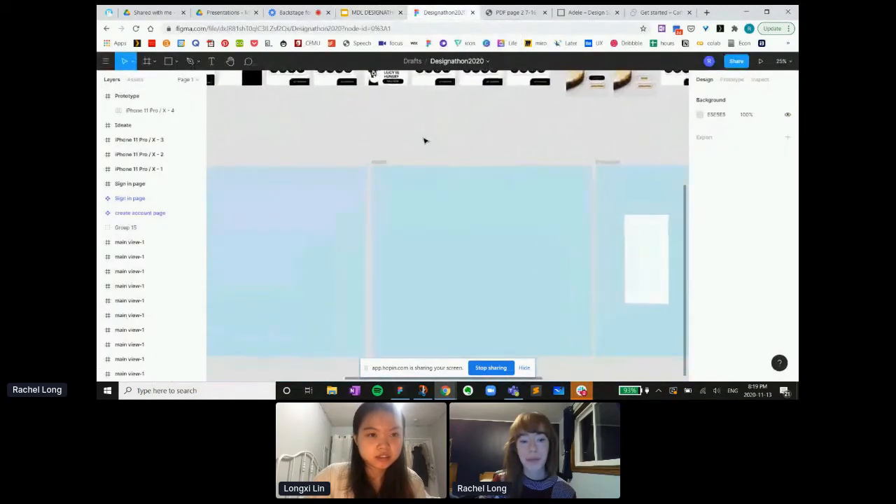
scroll(357, 119, down, 1)
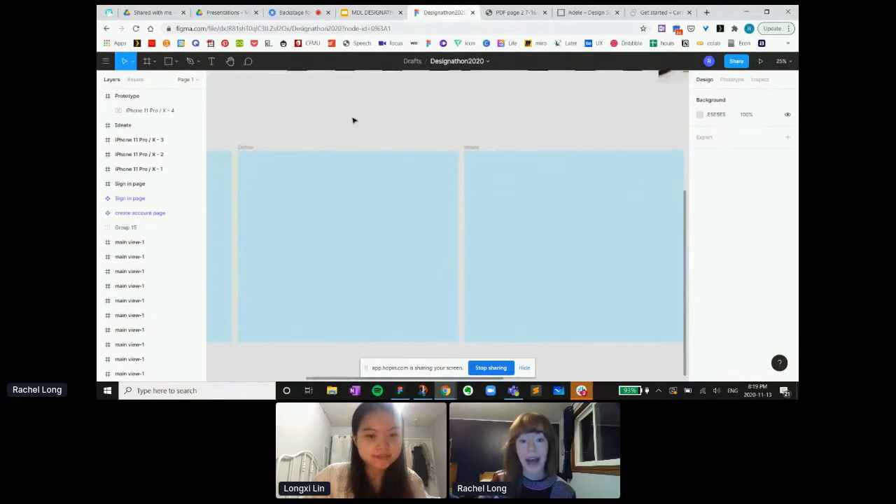
Switch to the Hopin backstage page, stay in the video session and show the Stage chat
click(299, 11)
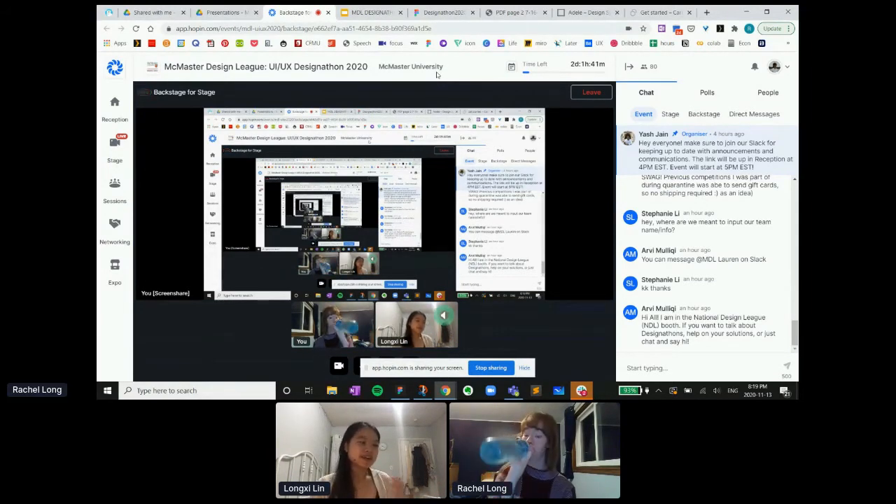
click(110, 140)
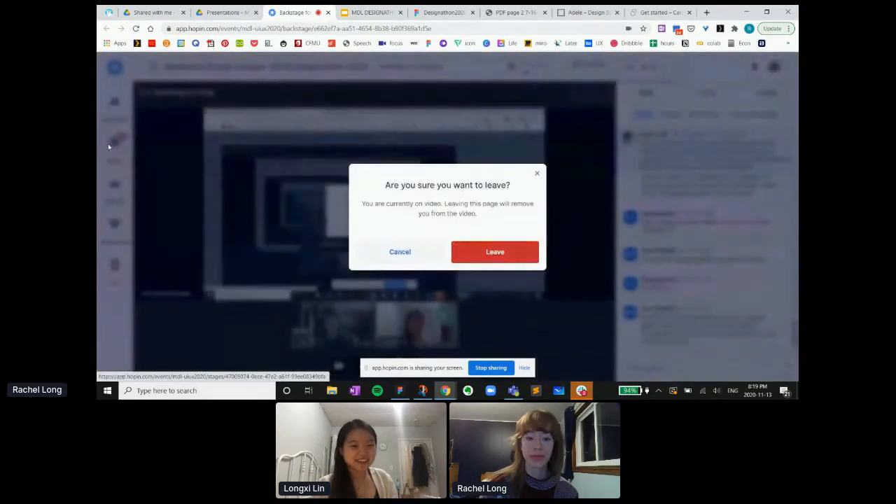
click(536, 173)
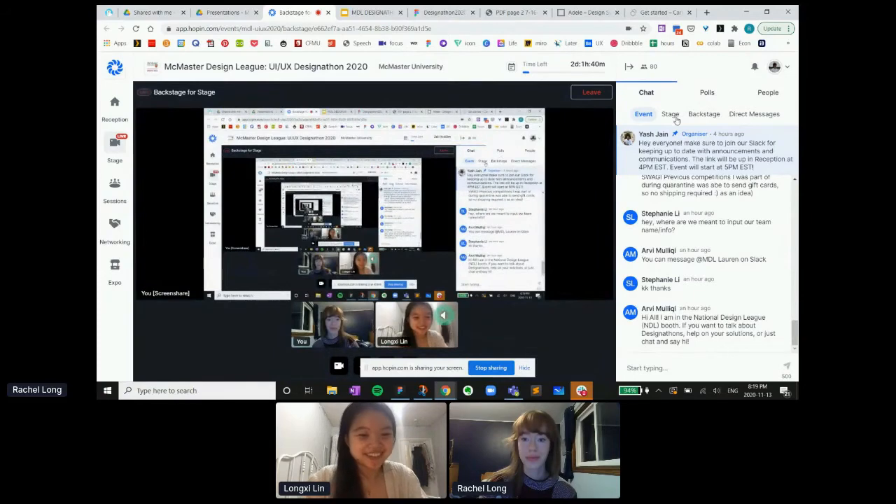
click(673, 116)
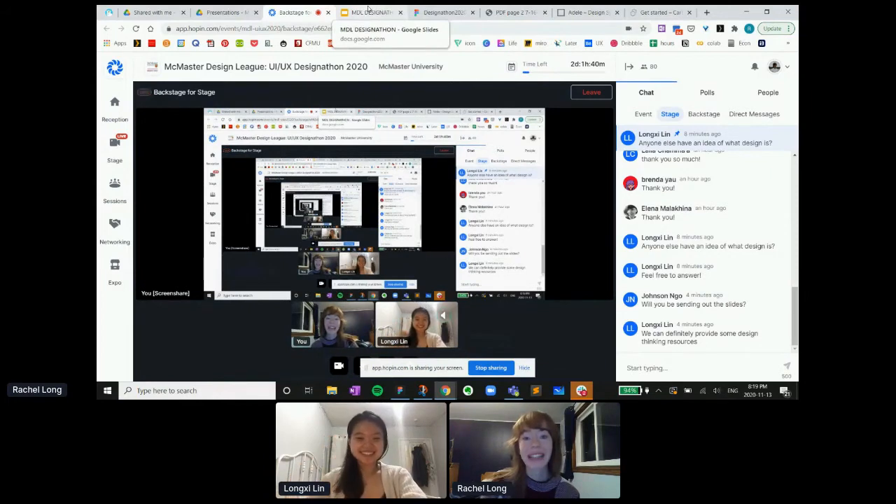
Switch to the Designathon2020 file in Figma and go back to the Drafts file browser
click(428, 12)
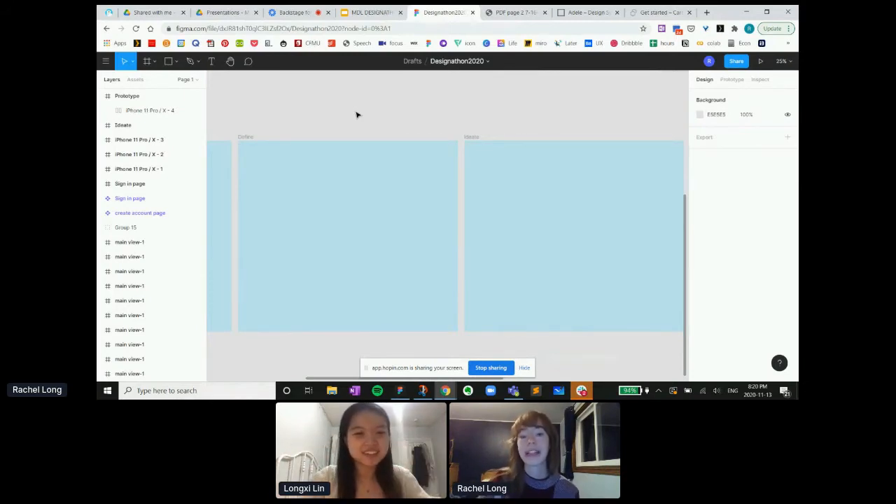
click(106, 61)
click(158, 79)
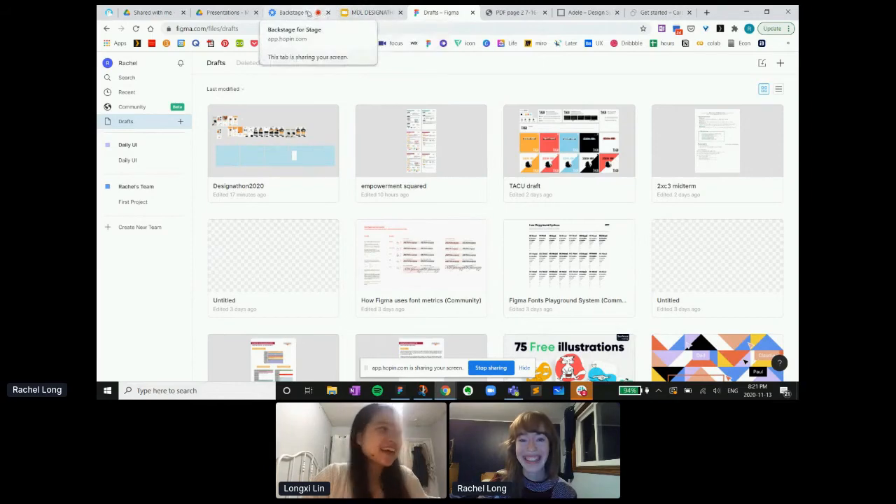
Check the Stage chat in Hopin and reopen the Designathon2020 file from the Figma drafts
click(308, 14)
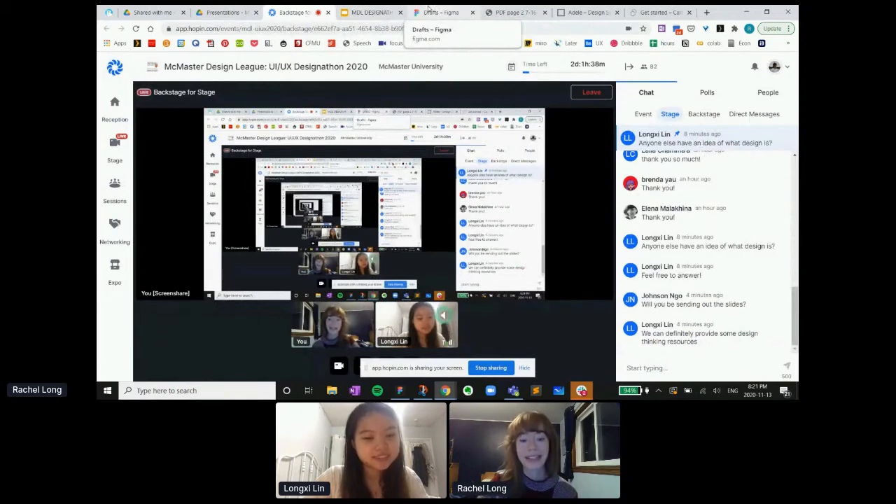
click(428, 8)
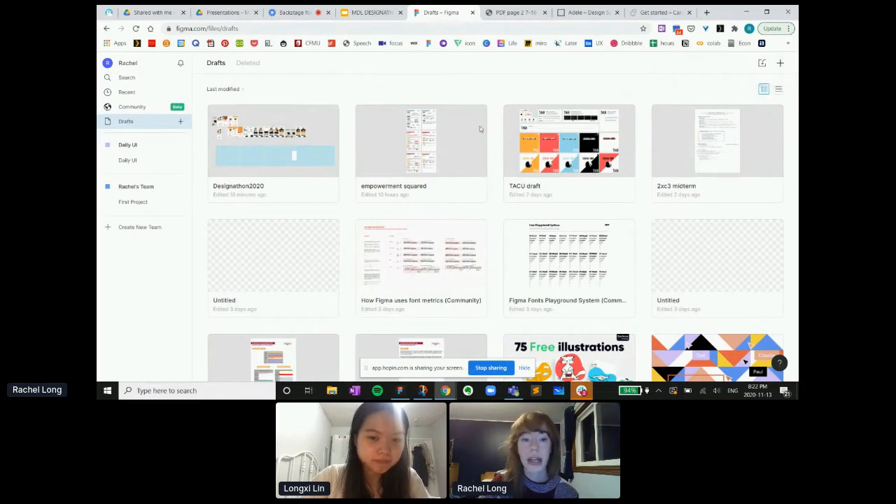
click(288, 142)
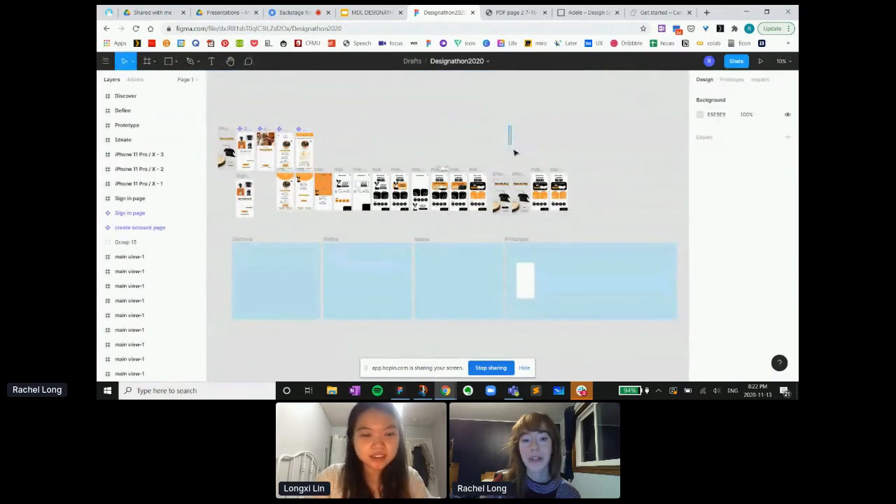
Look over the app screens and the Discover, Define, Ideate and Prototype frames, ending on the Hopin backstage page
click(509, 143)
click(525, 140)
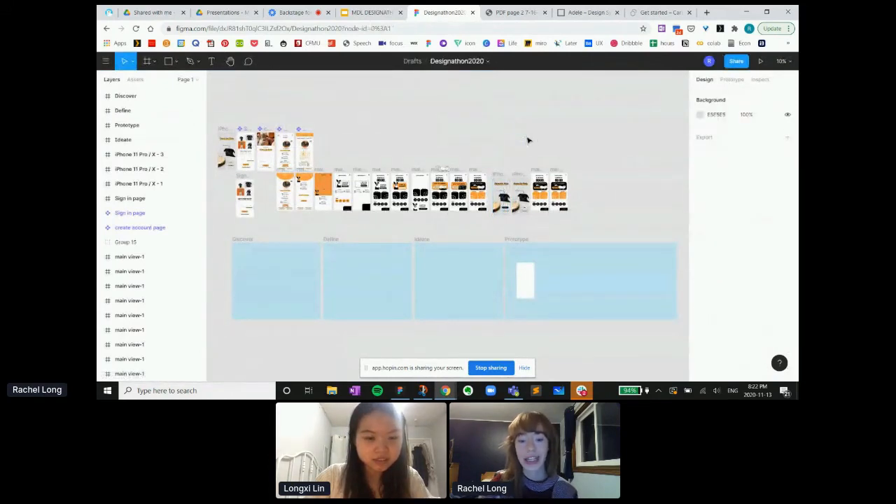
drag(525, 137, 551, 126)
scroll(549, 126, up, 3)
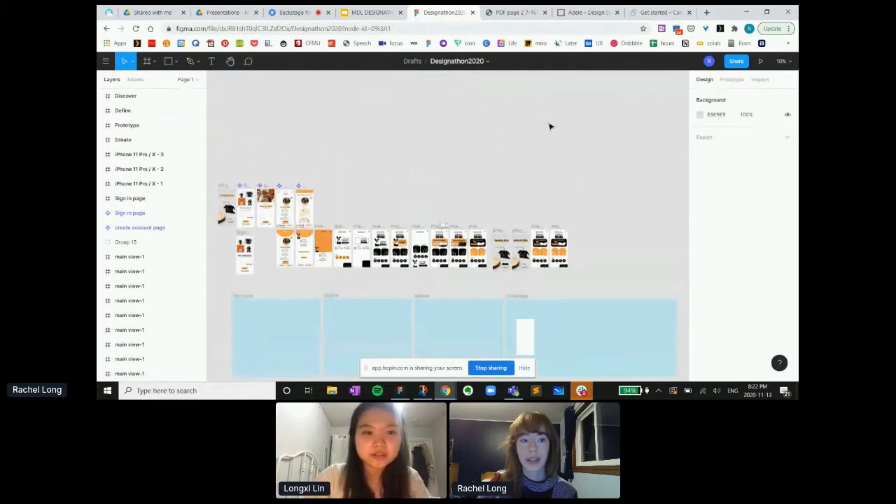
scroll(550, 126, up, 1)
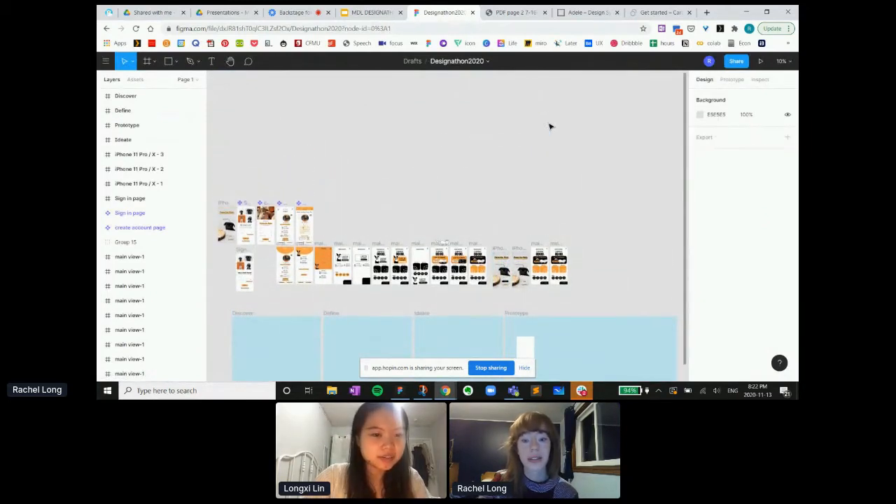
scroll(550, 126, down, 2)
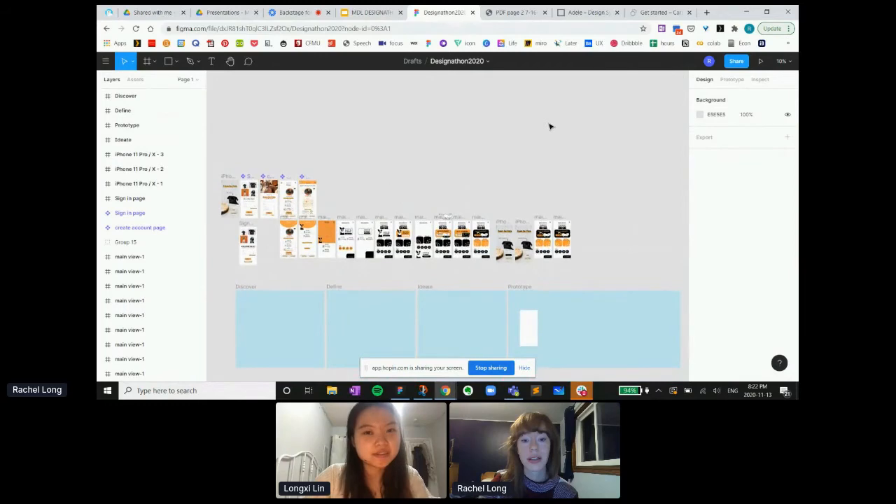
scroll(550, 126, up, 1)
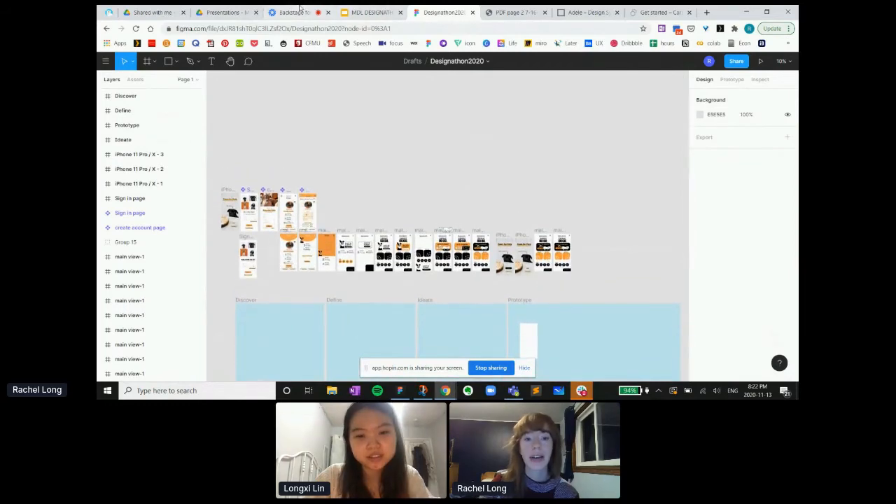
click(300, 8)
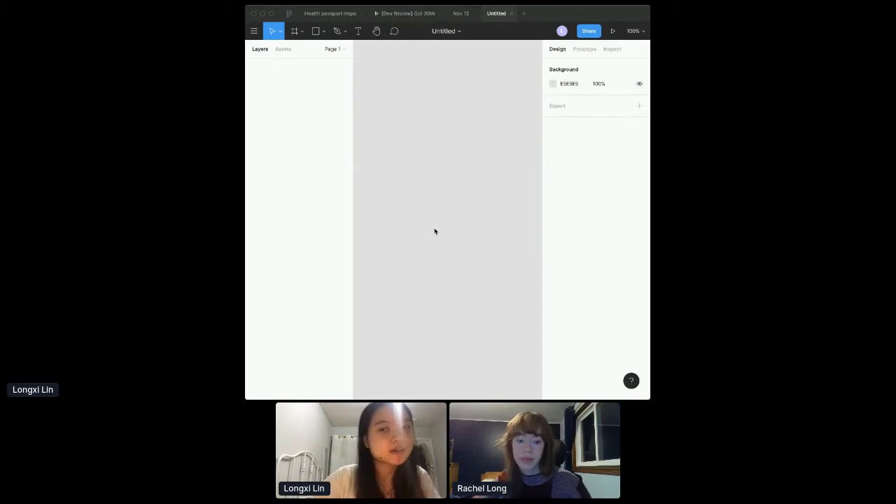
View the MDL team's projects, return to the blank Untitled file and widen the Figma window
click(288, 13)
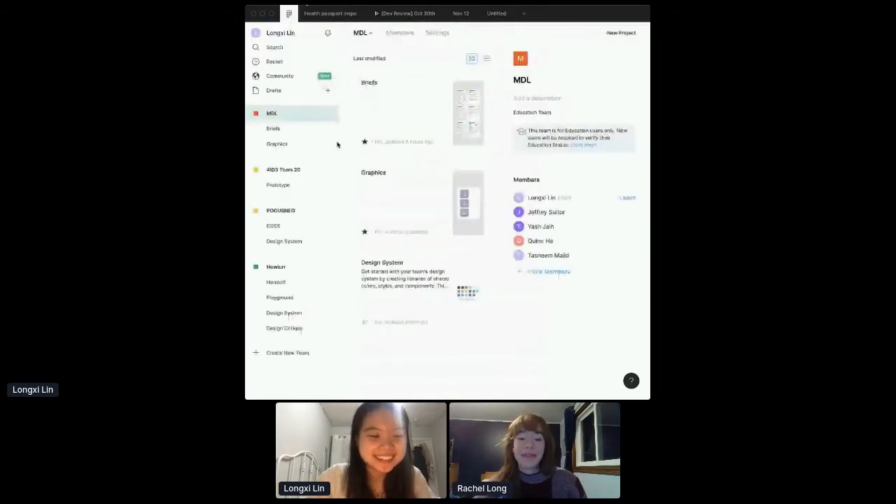
click(493, 13)
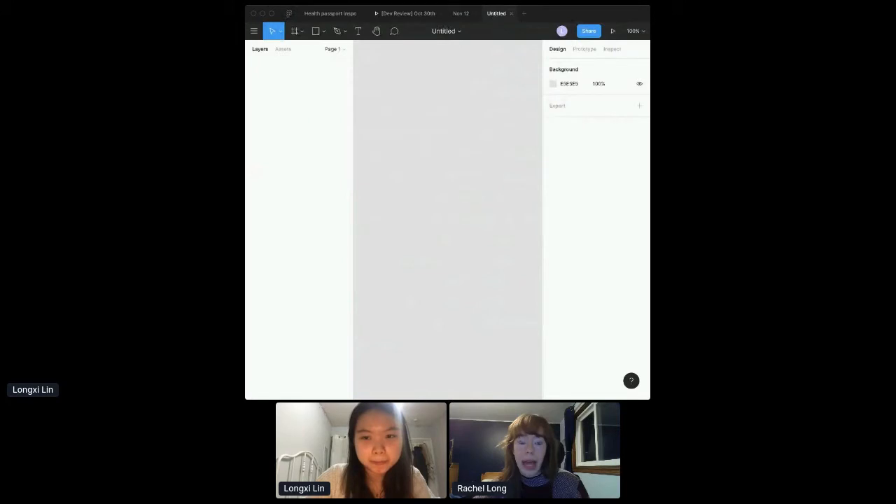
drag(648, 180, 717, 195)
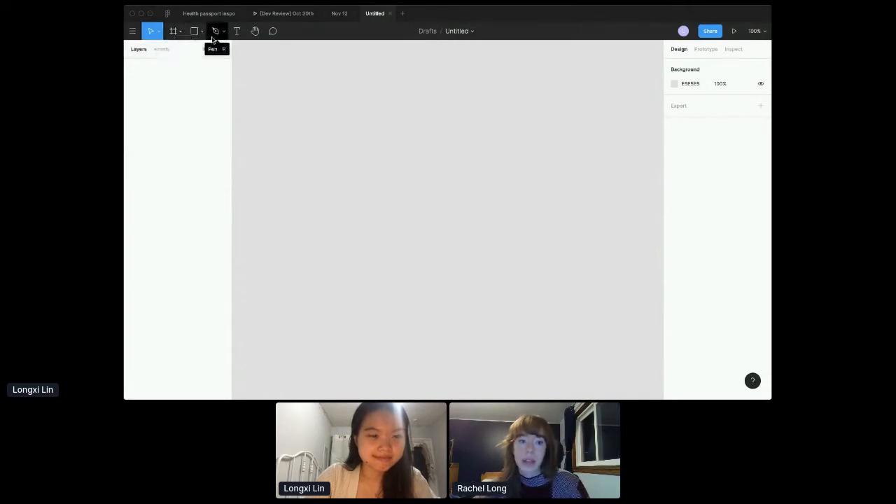
Demonstrate the Move tool's options and area selection on the empty canvas, and show the Frame tool's size presets
click(157, 32)
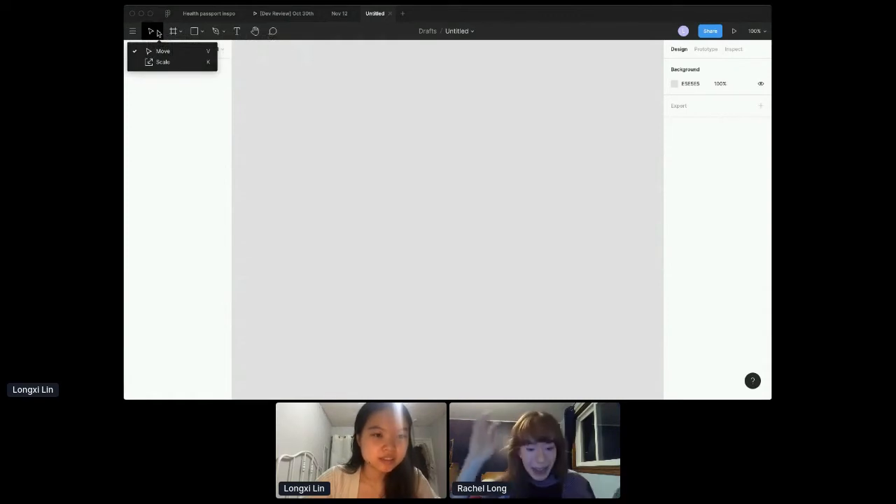
click(159, 34)
drag(397, 177, 301, 179)
drag(360, 173, 419, 291)
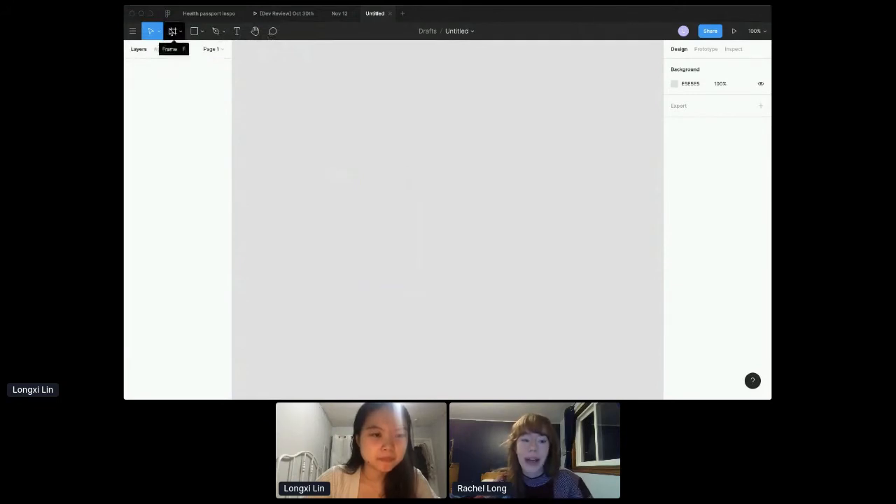
click(173, 31)
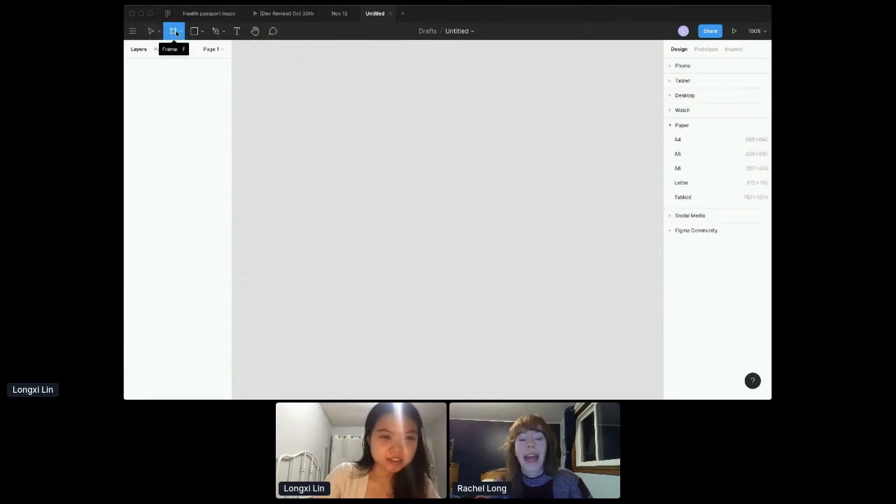
Browse the main menu's entries, including the View and Edit commands, and close it without choosing anything
click(128, 32)
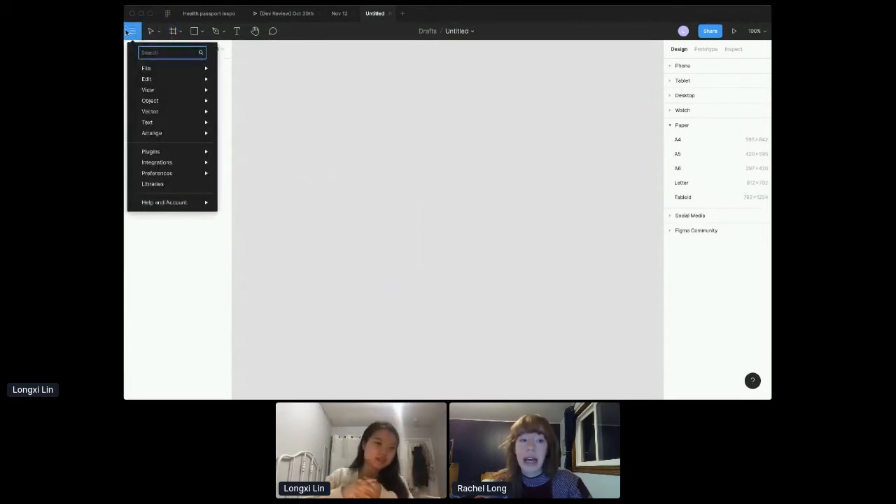
mouse_move(147, 65)
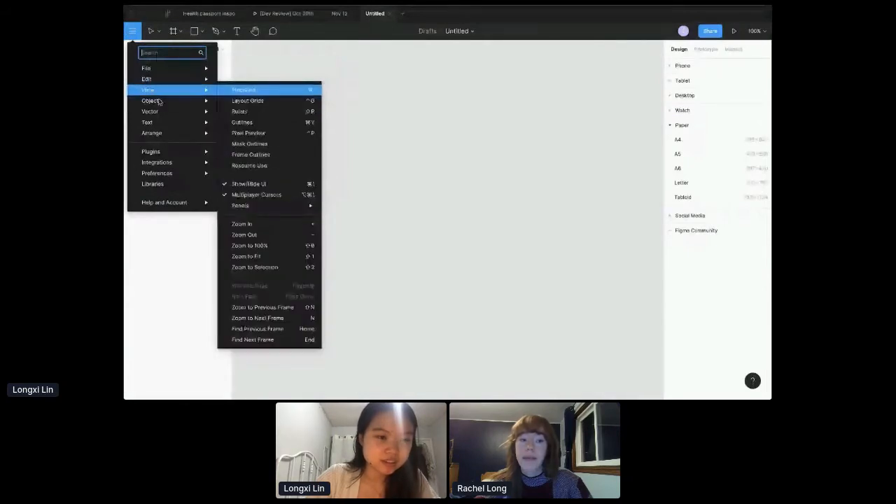
mouse_move(170, 175)
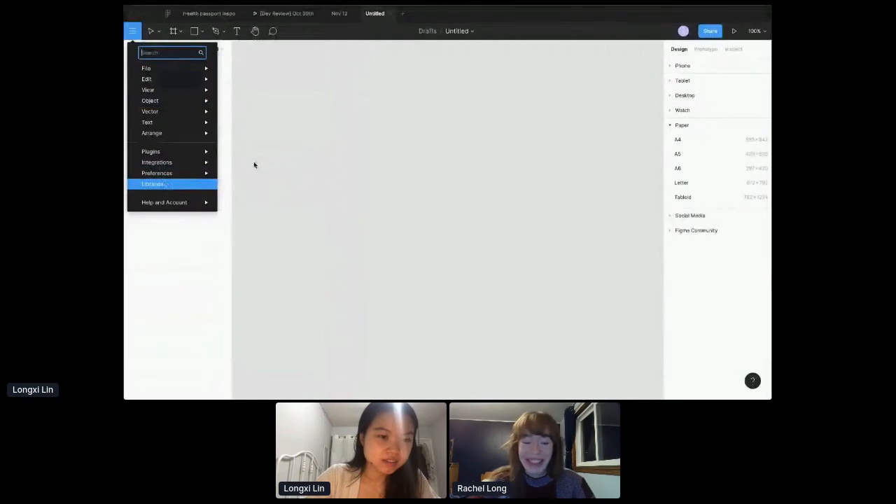
click(254, 164)
click(133, 31)
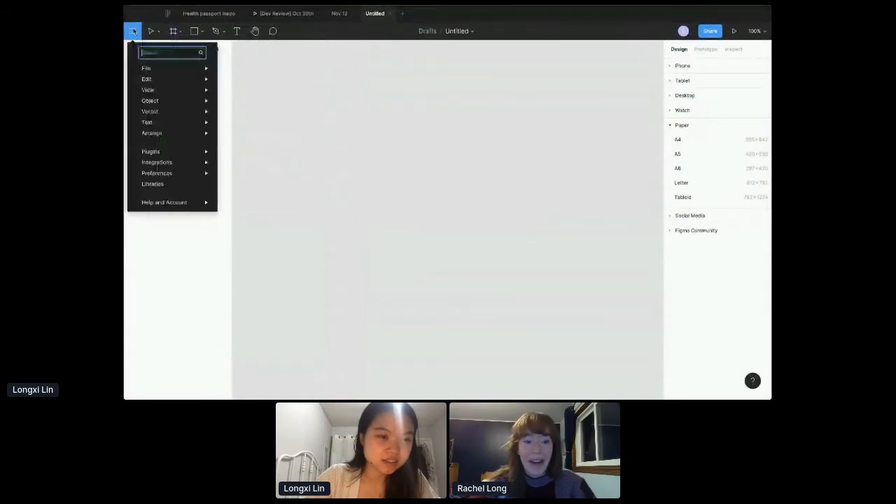
mouse_move(140, 81)
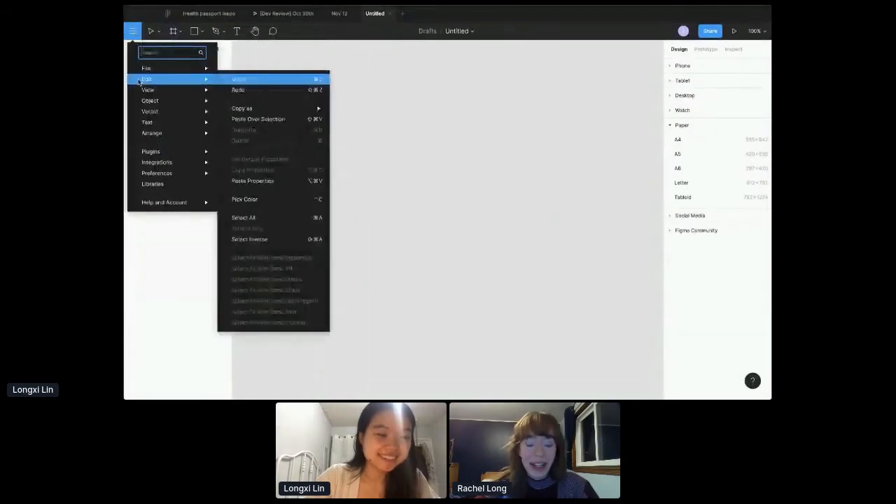
click(340, 62)
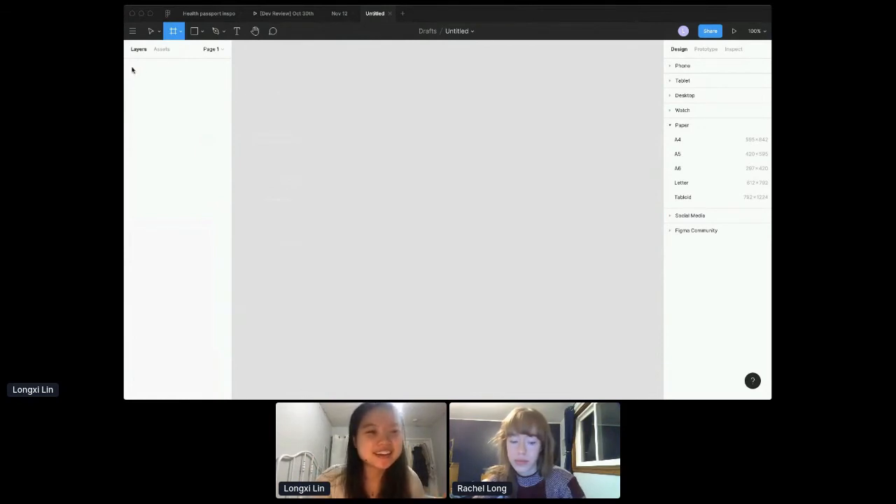
Show the list of installed plugins in the main menu and switch back to the Move tool
click(132, 32)
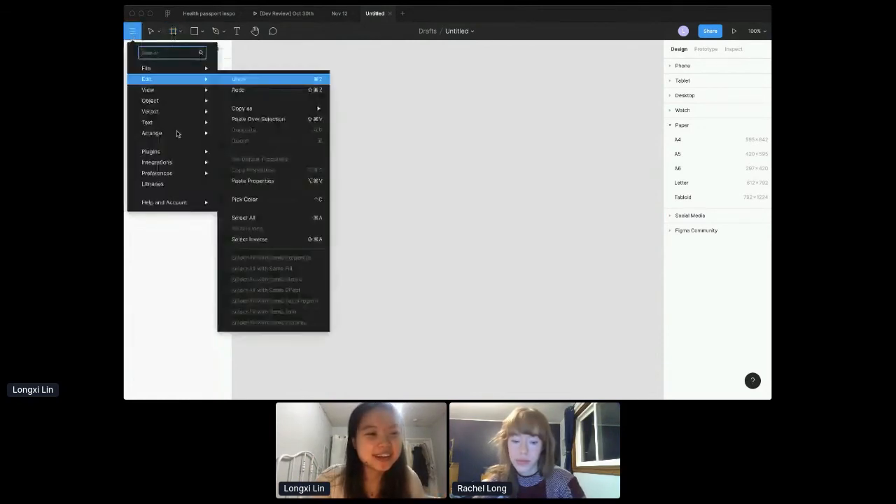
mouse_move(199, 152)
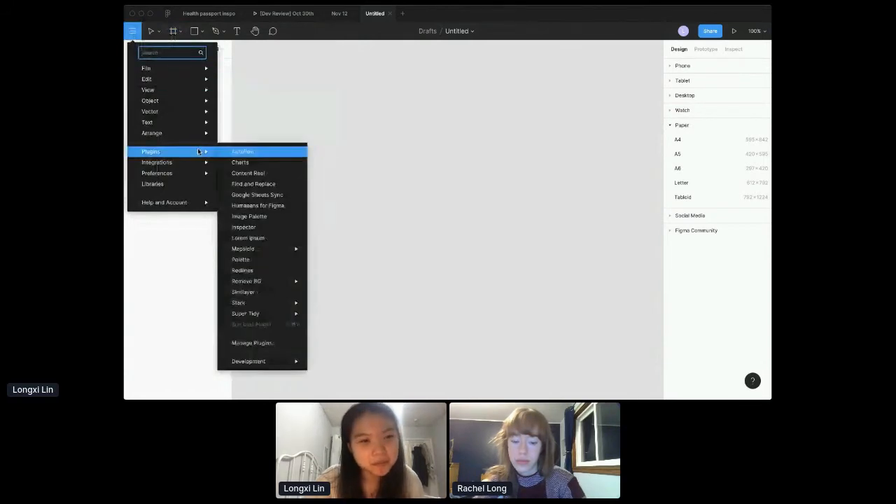
click(309, 114)
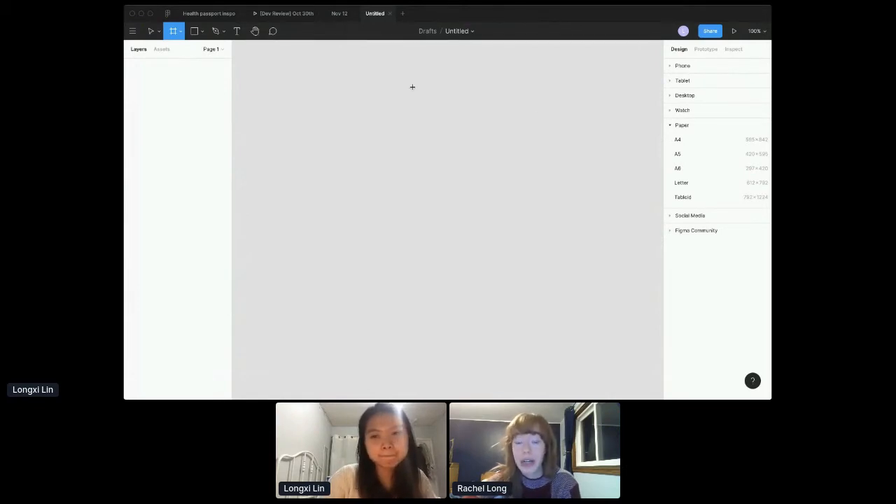
click(151, 31)
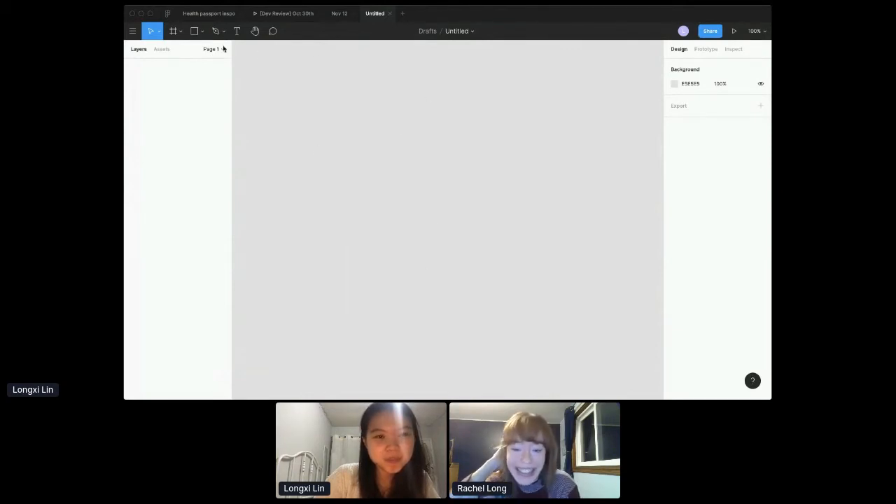
Create a phone frame on the empty canvas from the iPhone 11 Pro / X preset
click(172, 31)
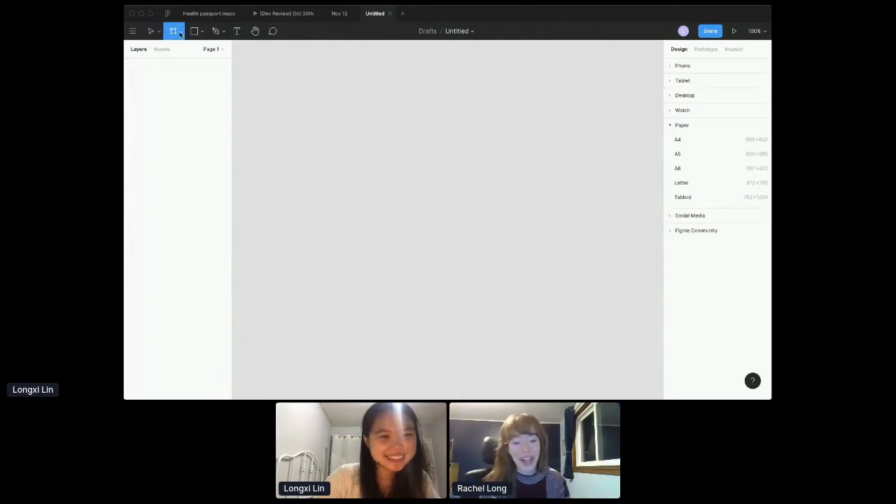
click(150, 30)
click(174, 31)
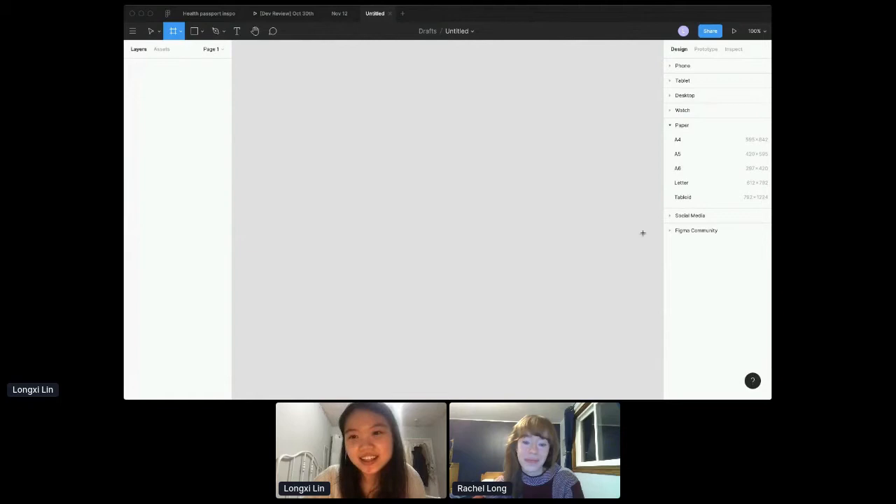
click(683, 69)
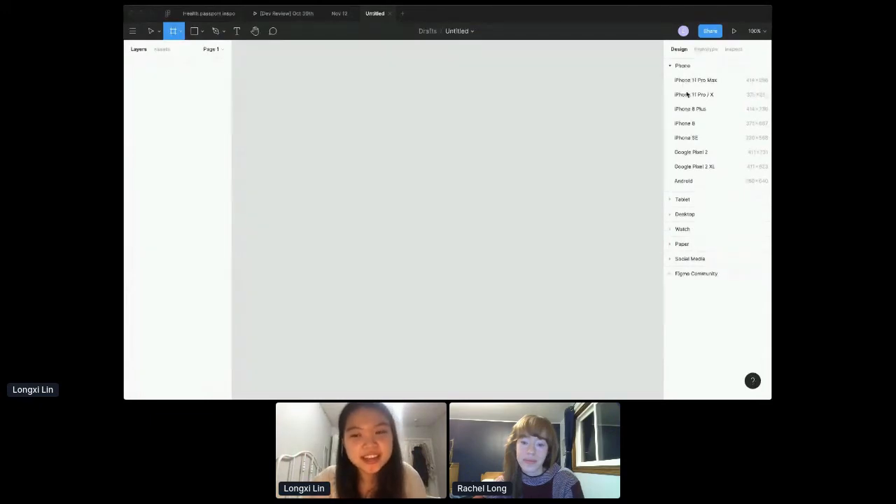
click(686, 94)
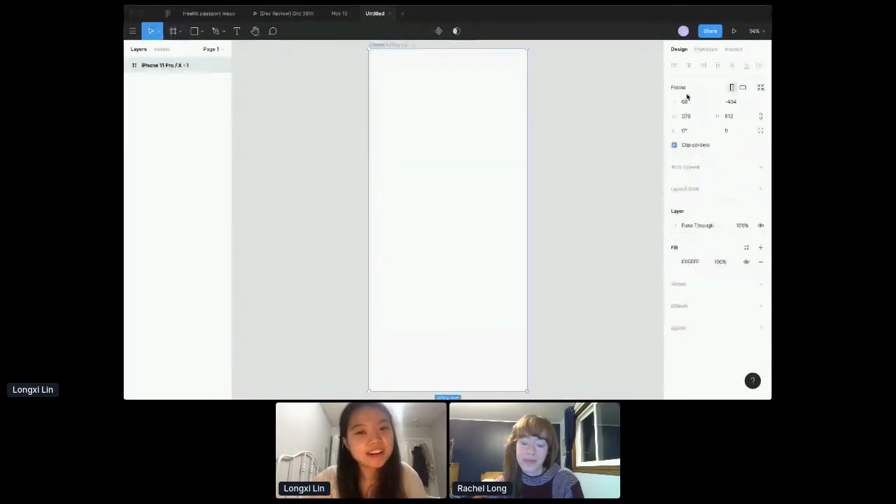
scroll(525, 182, down, 3)
scroll(524, 182, right, 2)
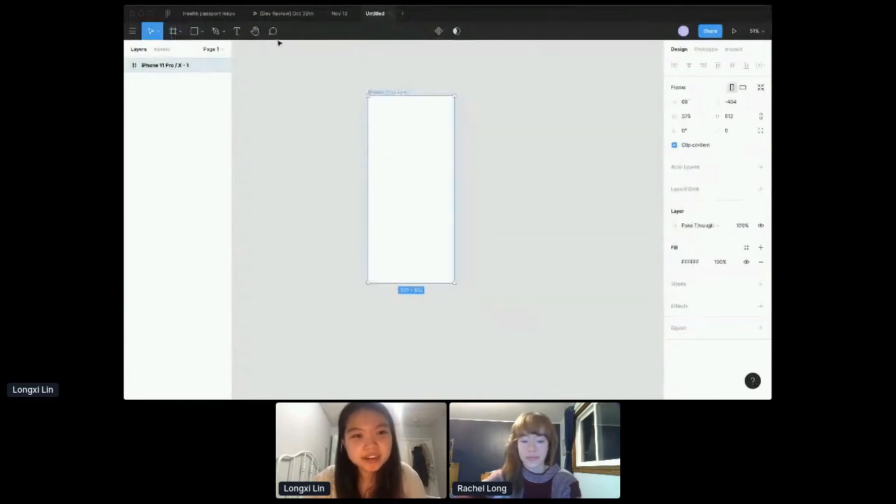
Add a frame from the Letter paper preset beside the iPhone frame and deselect it
key(f)
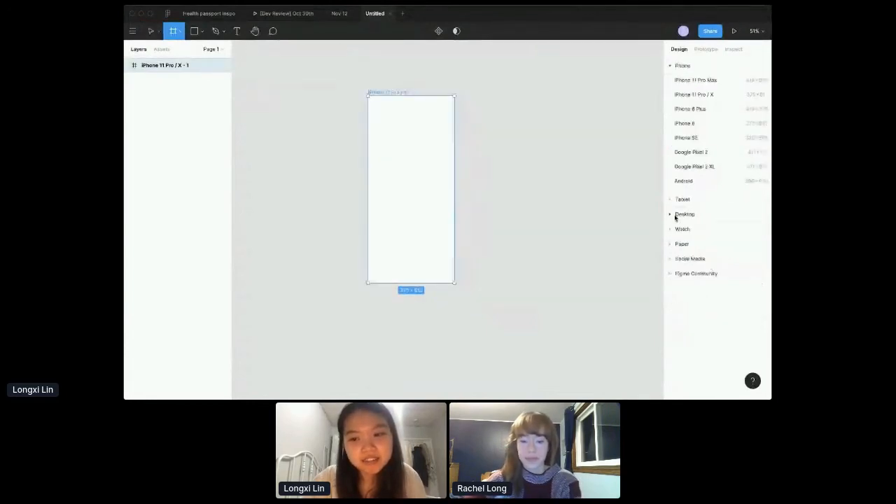
click(671, 243)
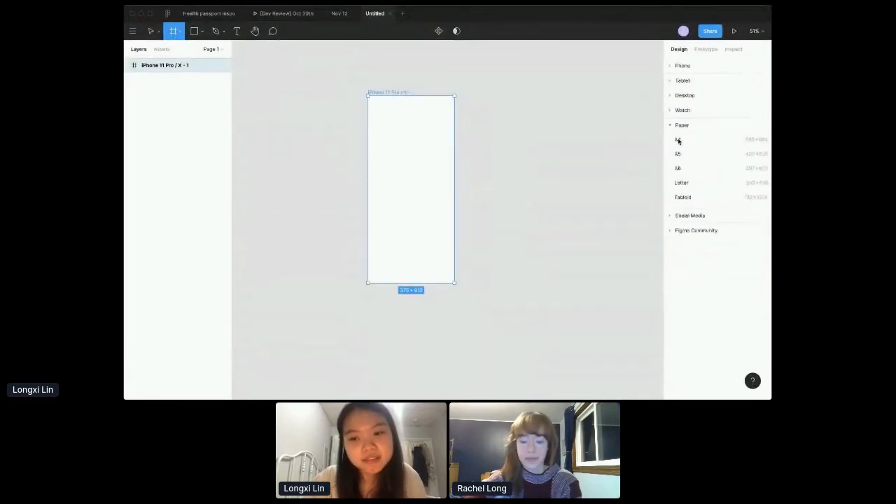
click(680, 182)
drag(484, 126, 470, 96)
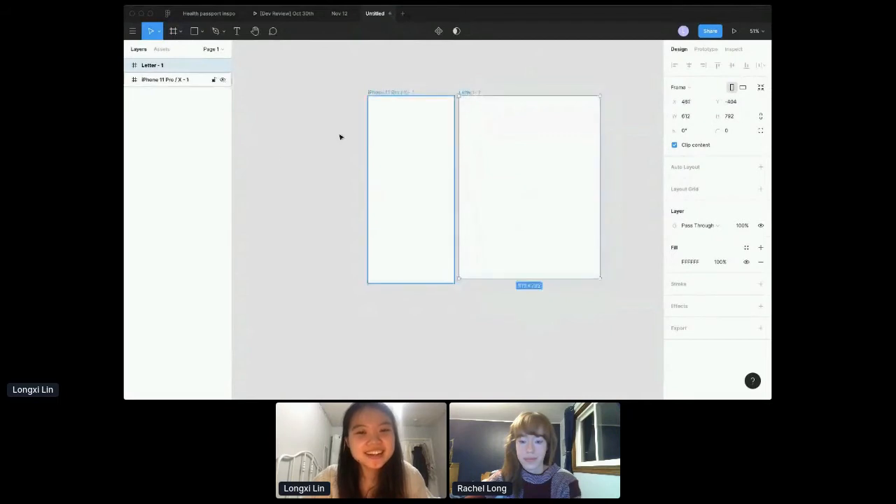
click(340, 137)
scroll(282, 159, right, 3)
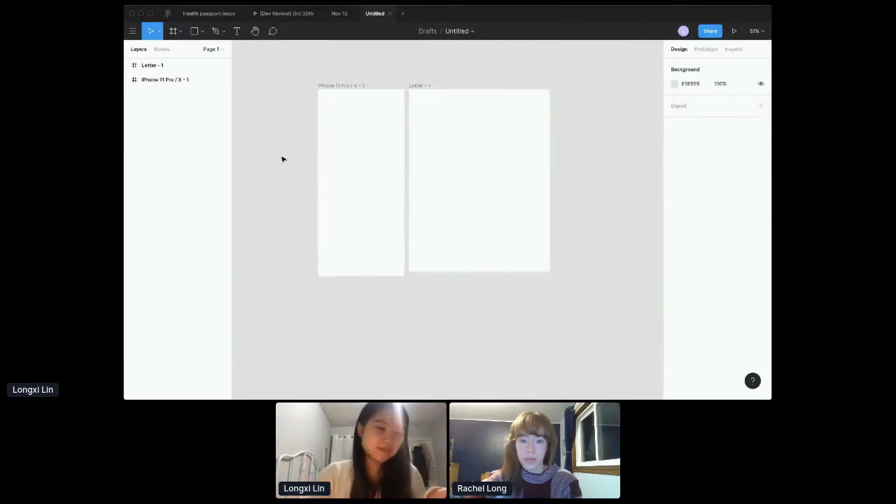
Show the Frame and Slice options and the list of available shape tools
click(180, 34)
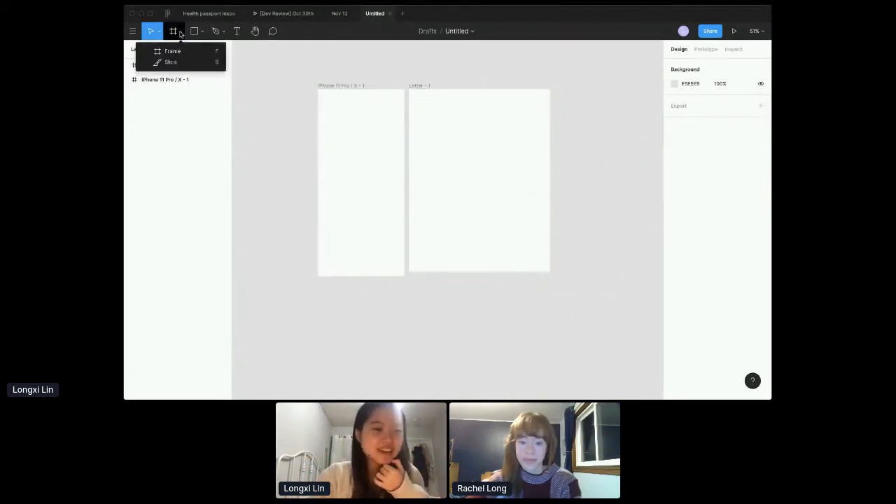
click(194, 32)
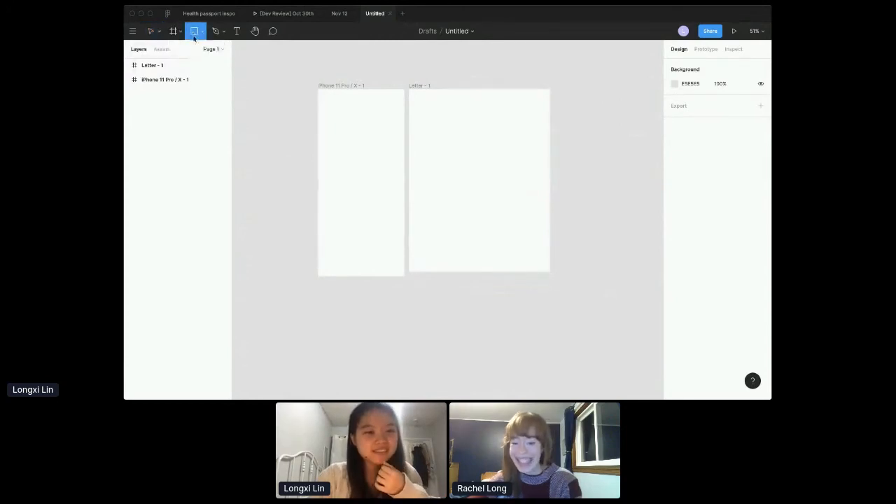
click(202, 33)
click(203, 31)
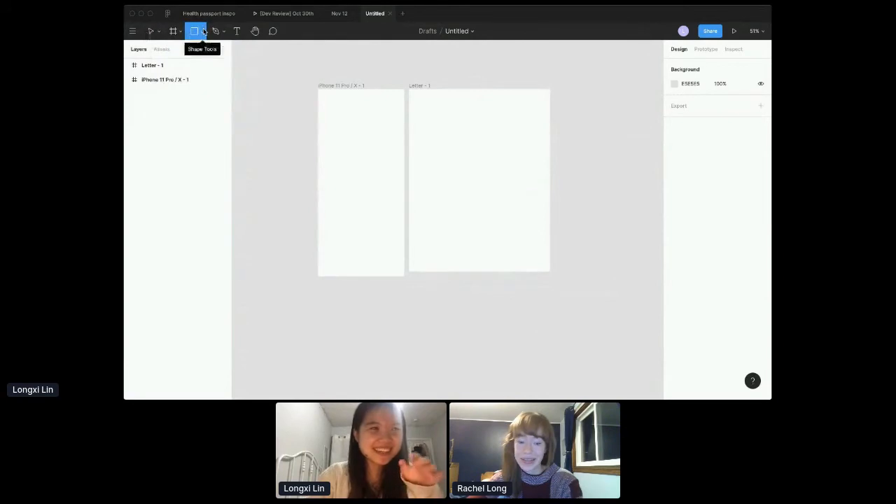
click(203, 33)
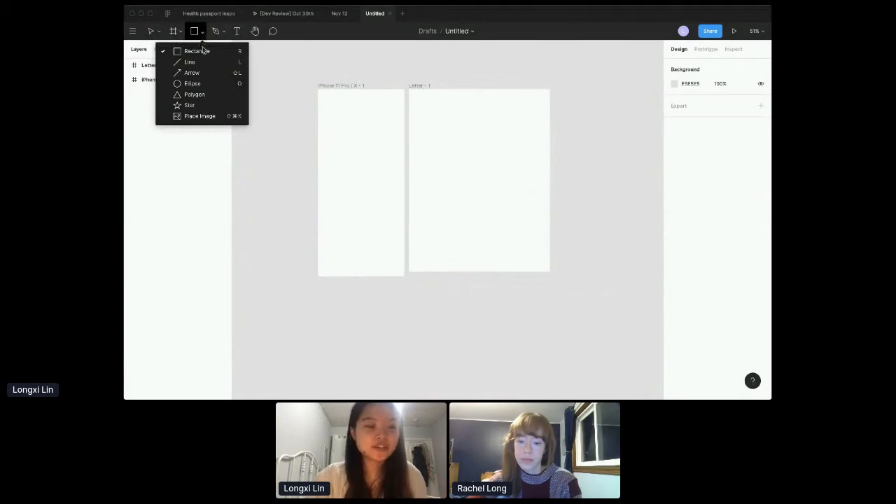
Draw a trial square of about 183 × 183 in the iPhone frame with the Rectangle tool and delete it
click(203, 52)
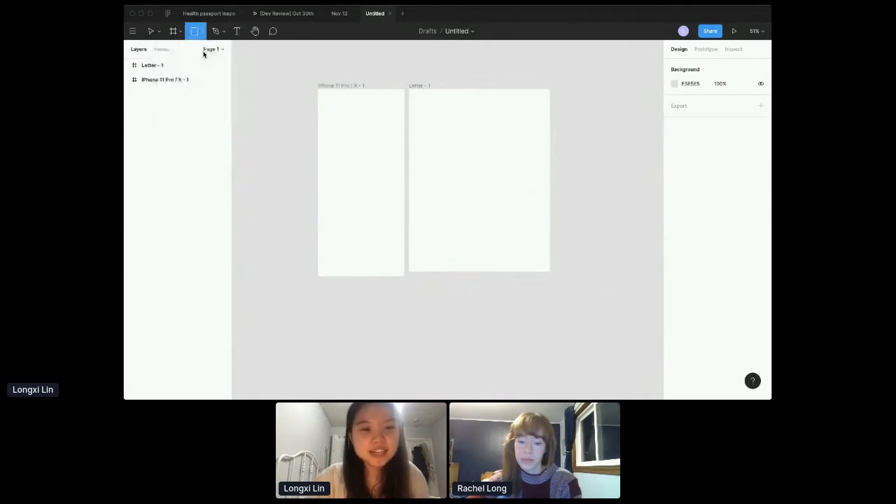
drag(325, 100, 368, 130)
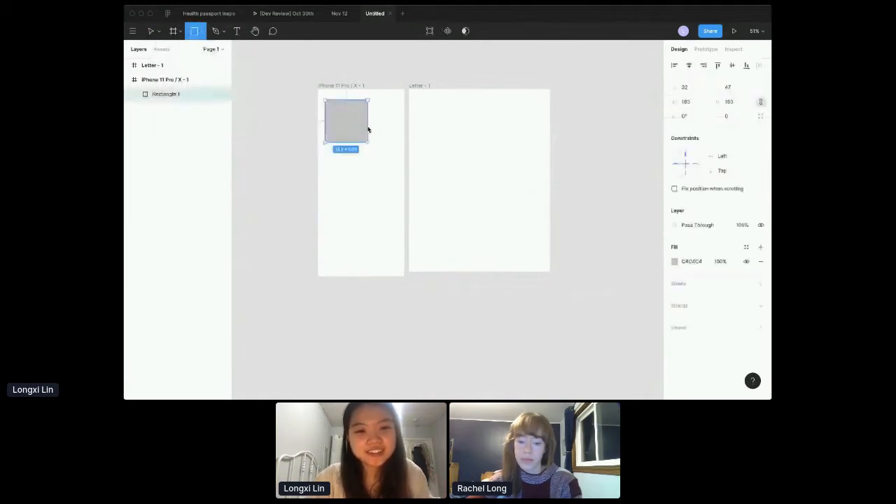
key(Delete)
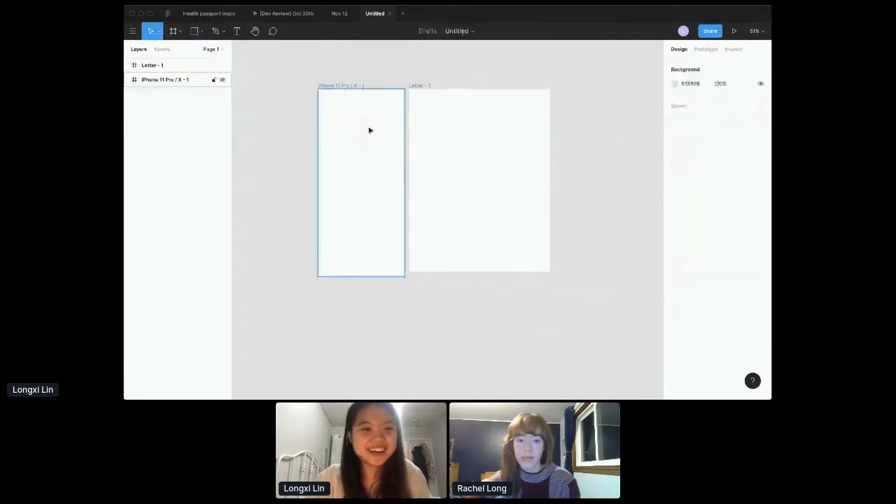
Draw a rectangle of about 177 × 176 near the upper-left corner of the iPhone frame
click(194, 31)
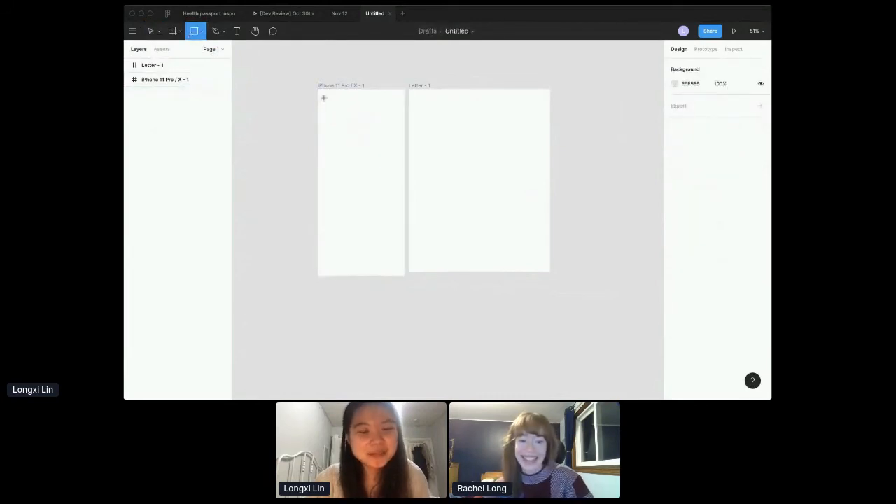
mouse_move(323, 96)
mouse_down()
mouse_move(406, 217)
mouse_move(364, 138)
mouse_up()
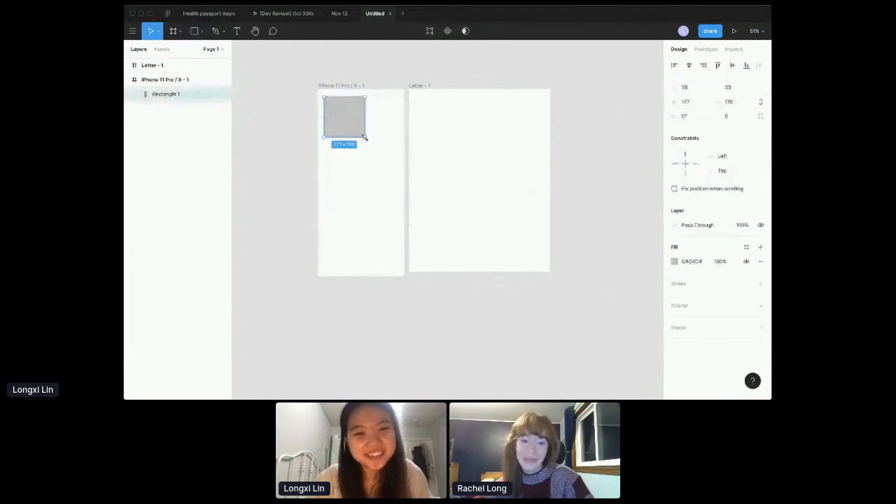
click(362, 165)
scroll(361, 166, up, 3)
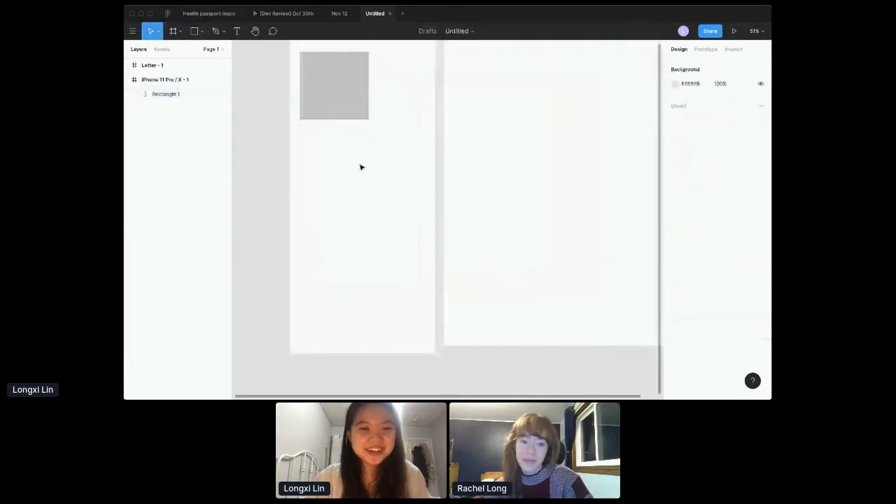
Demonstrate selecting the grey rectangle on the canvas and in the layer list, and set its corner radius to 20
click(348, 134)
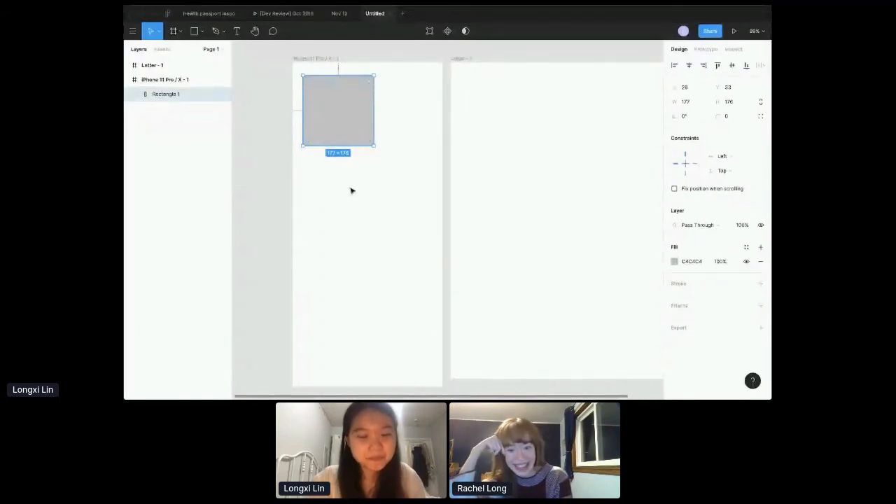
click(352, 190)
click(338, 121)
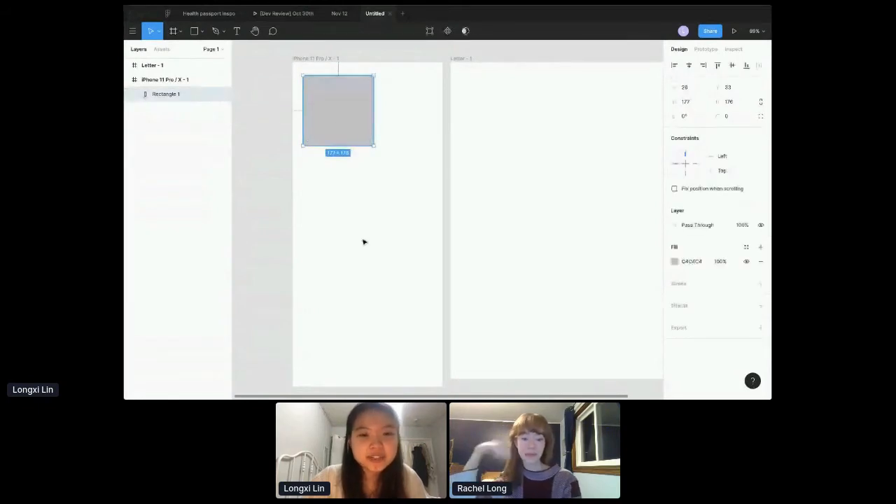
click(325, 74)
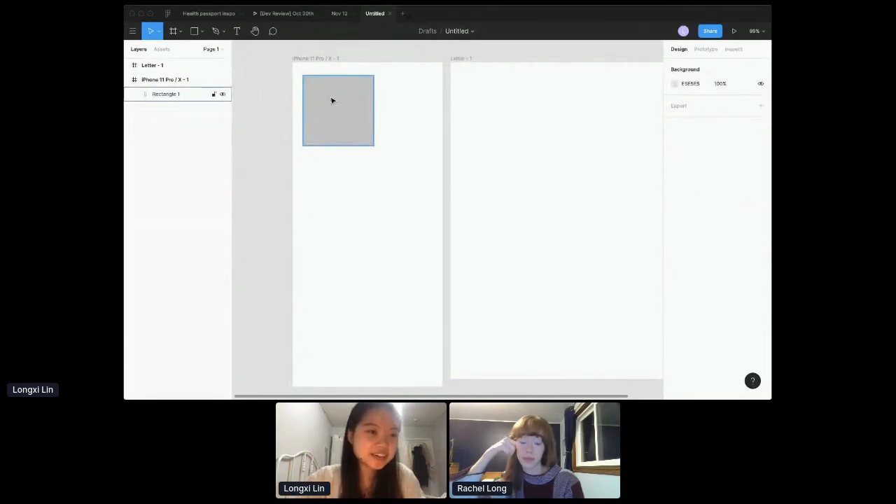
click(168, 95)
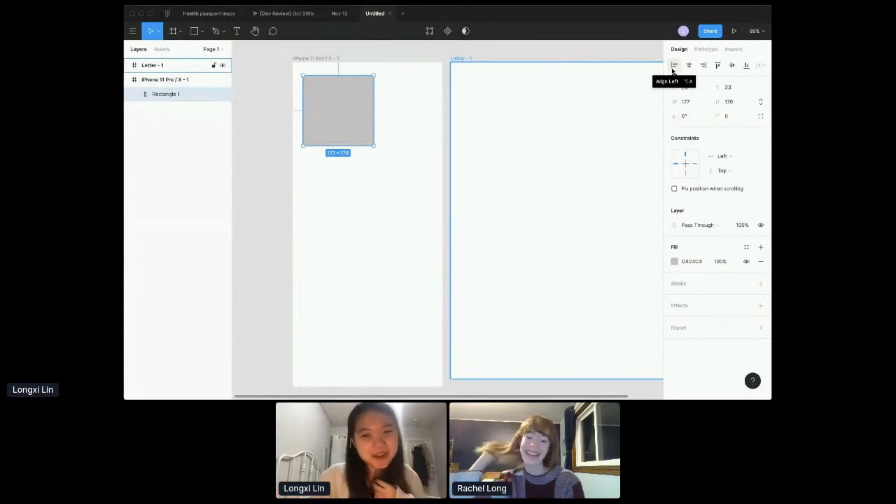
click(732, 117)
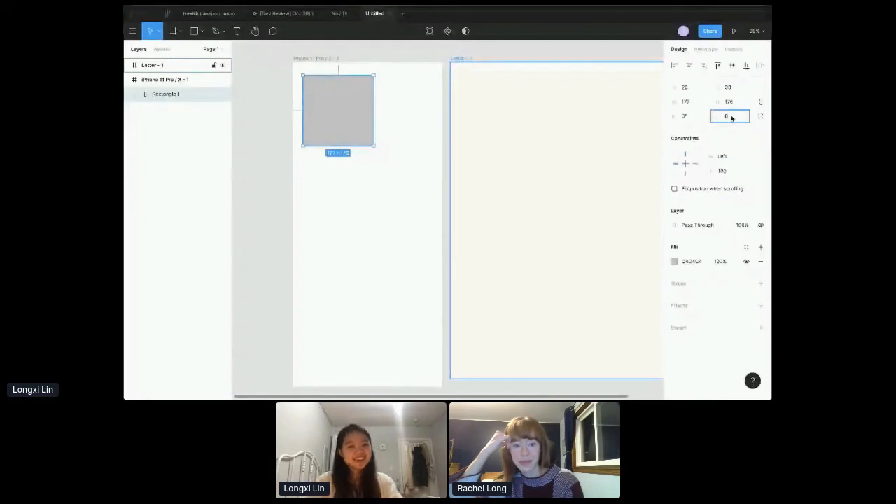
text(20)
key(Return)
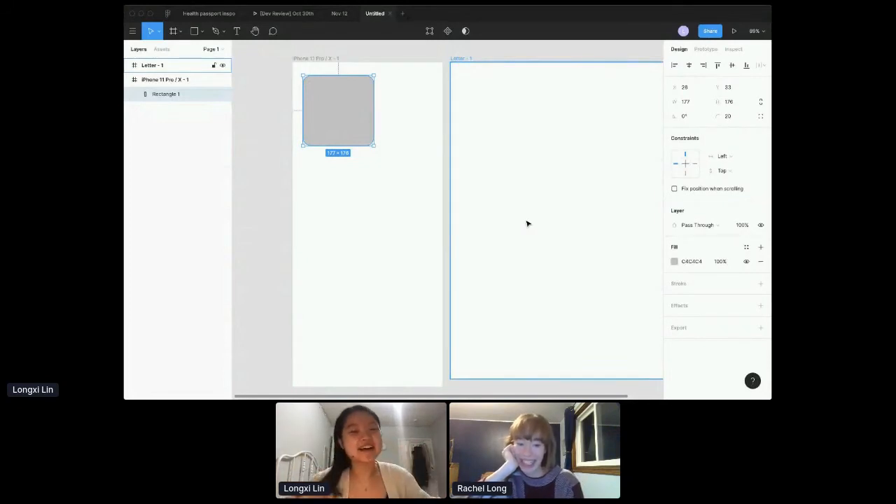
Review the rectangle's blend modes while keeping Pass Through, and add a black inside stroke with a width of 4
click(685, 225)
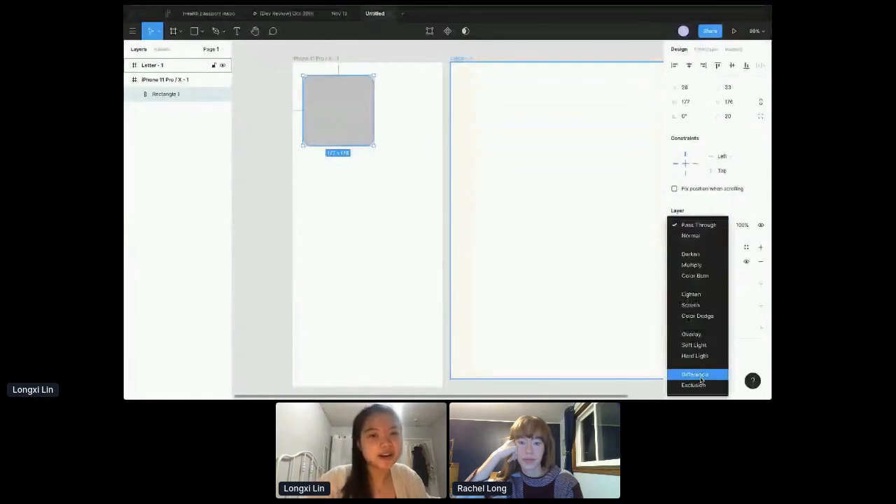
click(719, 207)
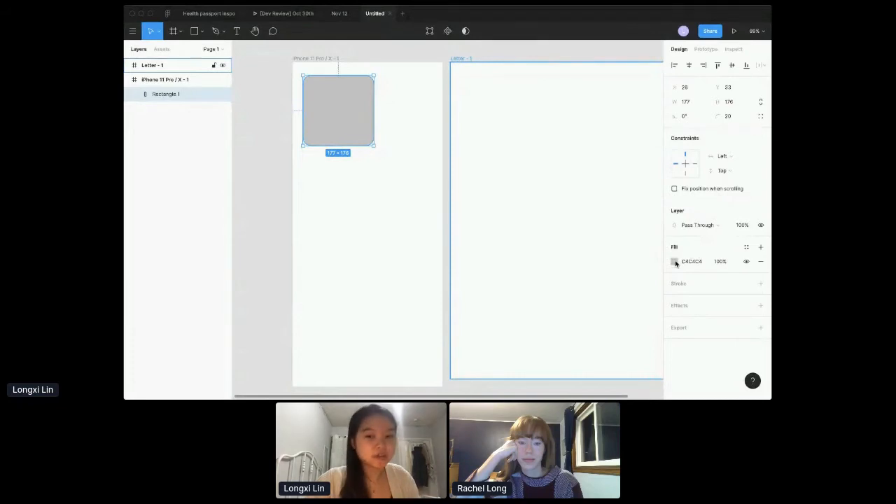
click(759, 284)
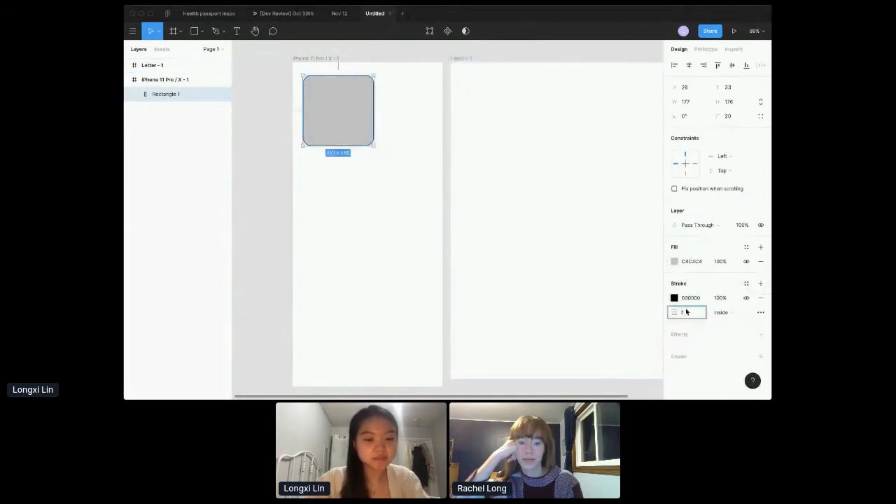
key(BackSpace)
text(4)
key(Return)
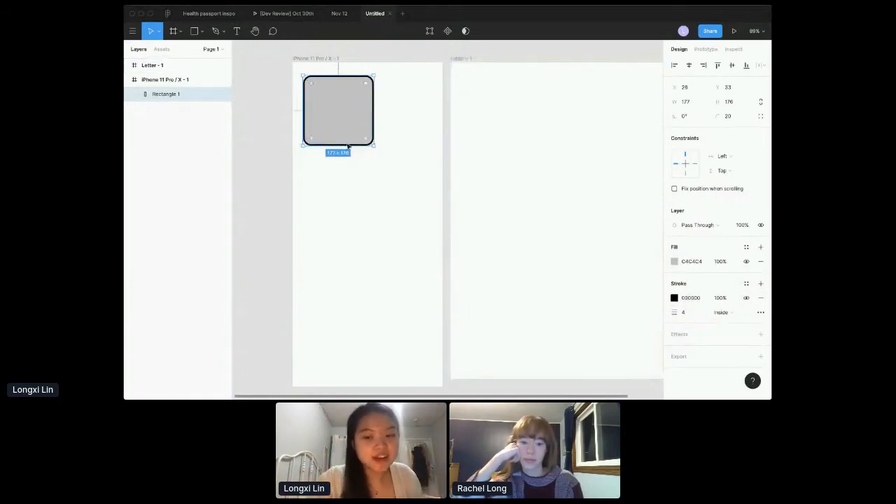
Add a Drop Shadow effect to the rectangle, show the other effect types and the export section, and deselect the rectangle
click(688, 338)
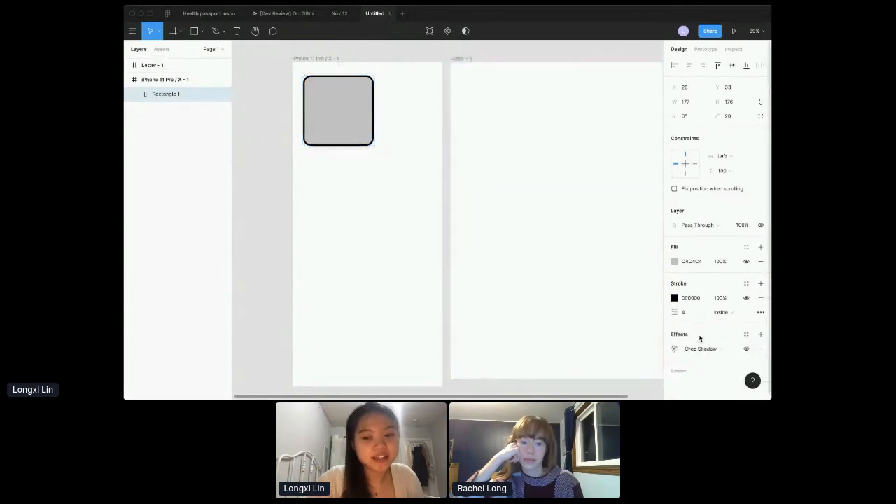
click(704, 350)
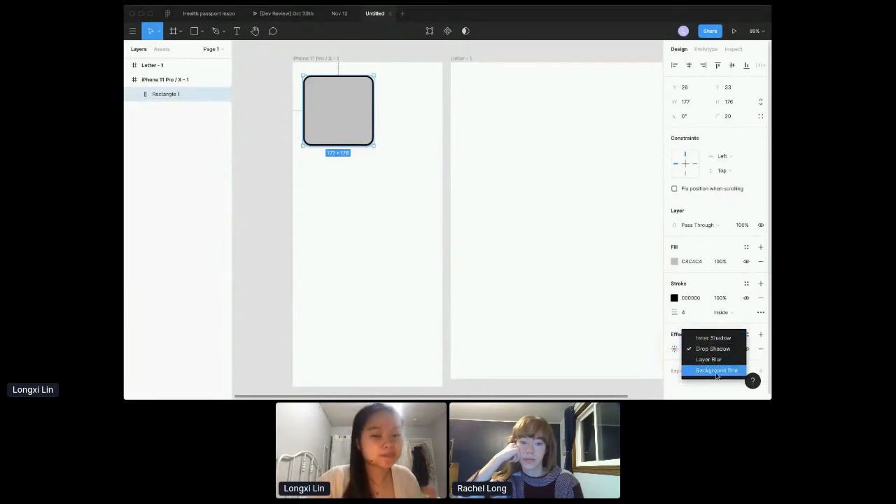
click(473, 251)
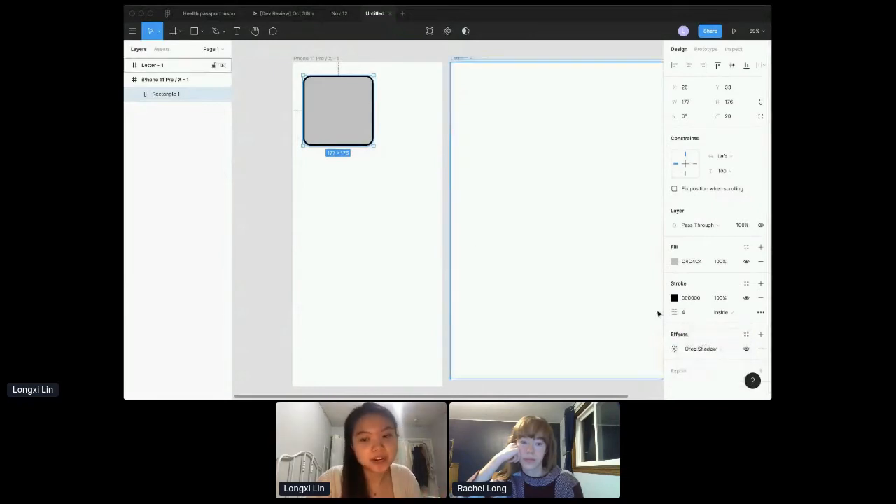
scroll(707, 369, down, 1)
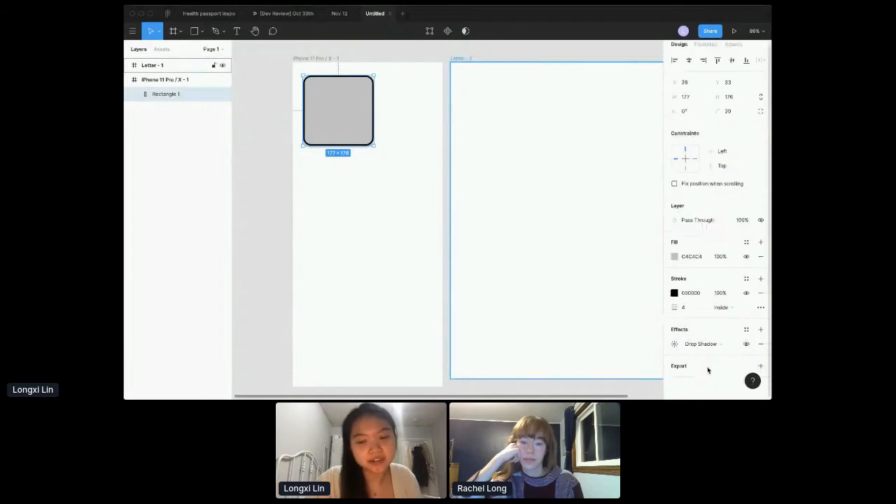
mouse_move(703, 184)
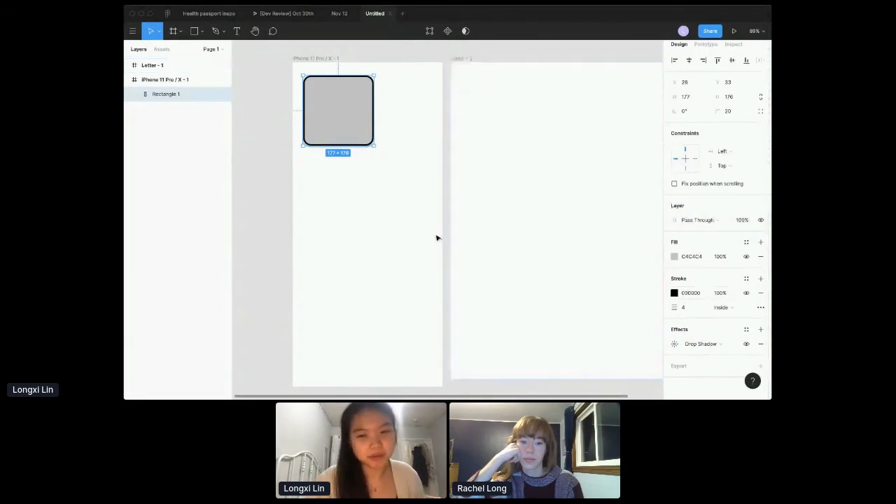
click(373, 250)
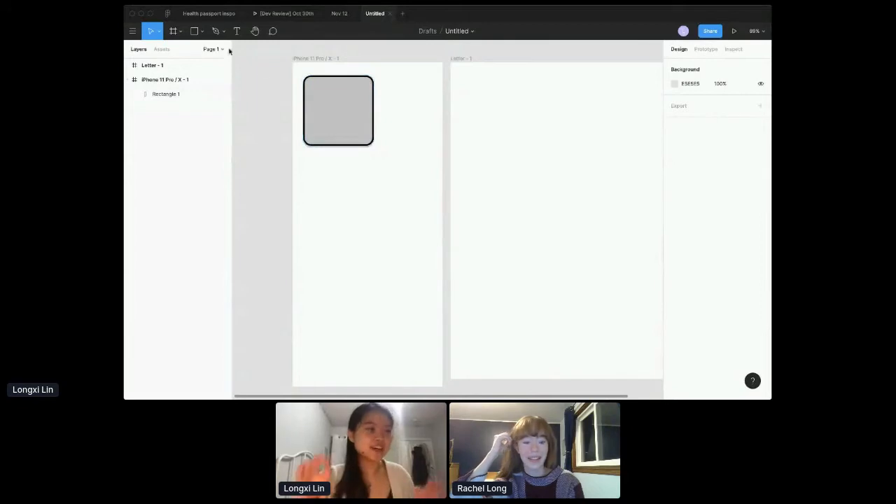
Show the list of shape tools and the Pen and Pencil options, and activate the Pen tool
click(201, 32)
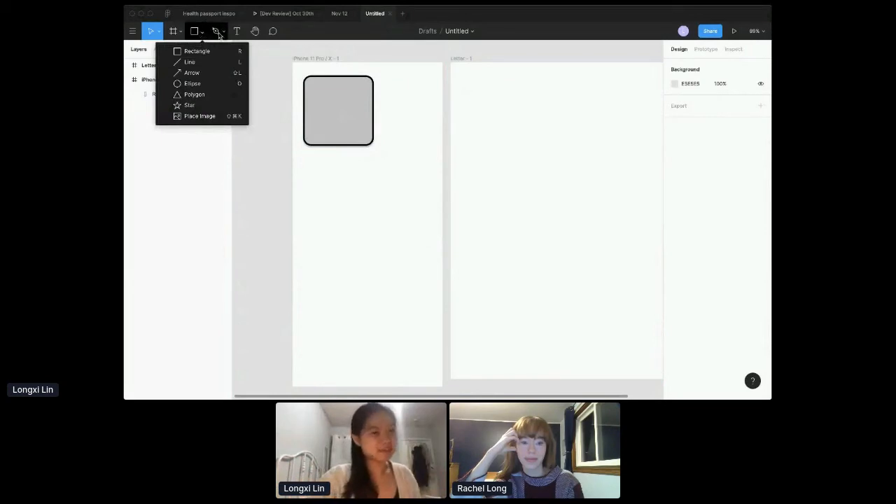
click(218, 32)
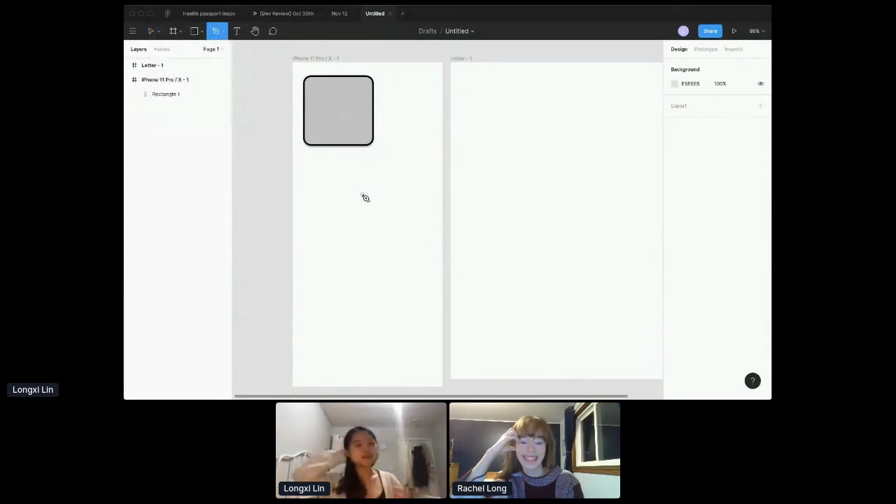
click(225, 33)
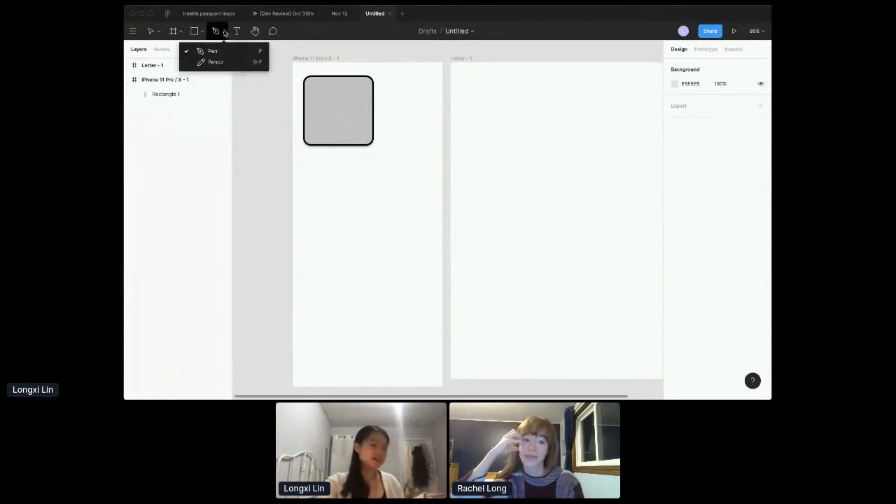
click(216, 31)
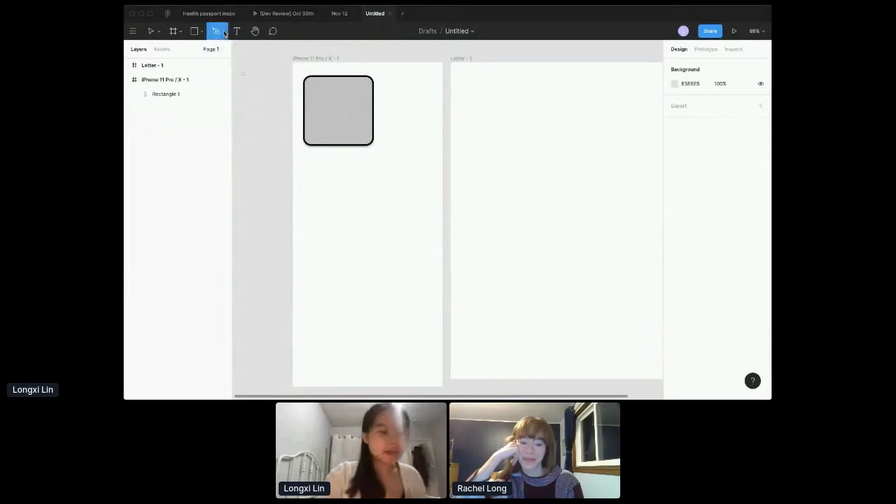
Draw a wavy pen path across the iPhone frame from its left edge to its right edge, undoing the straight first segment
scroll(343, 181, down, 2)
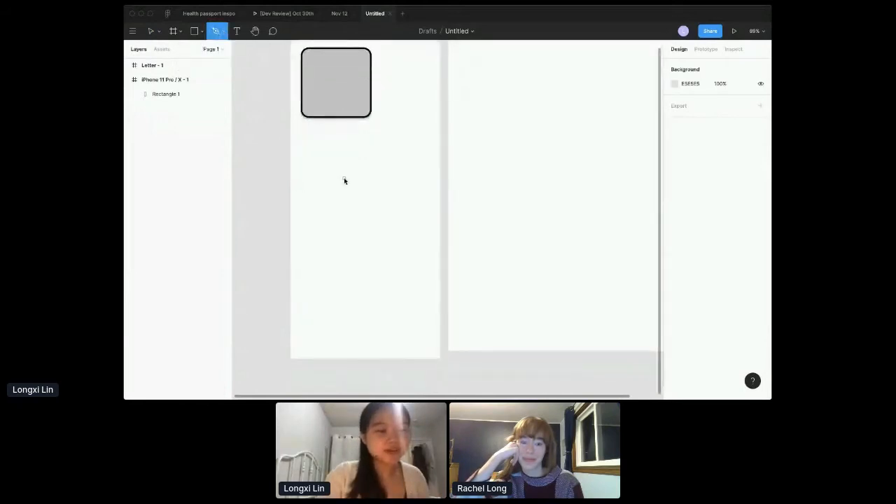
click(292, 220)
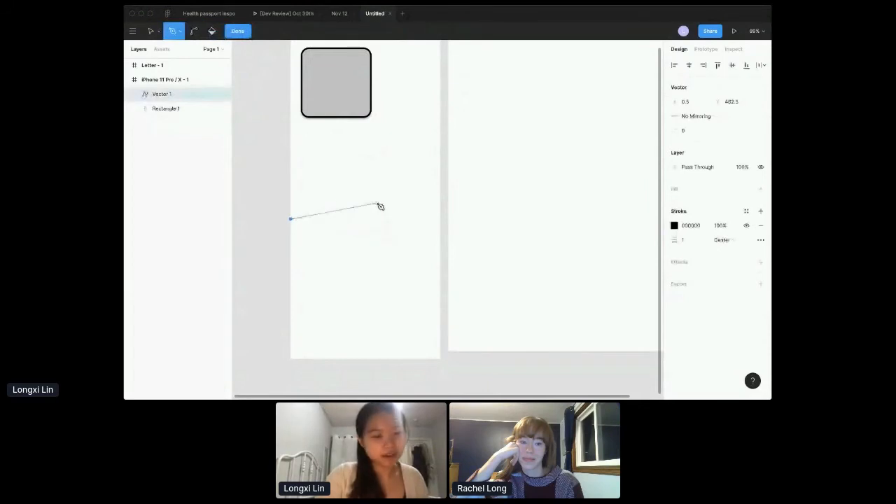
click(361, 192)
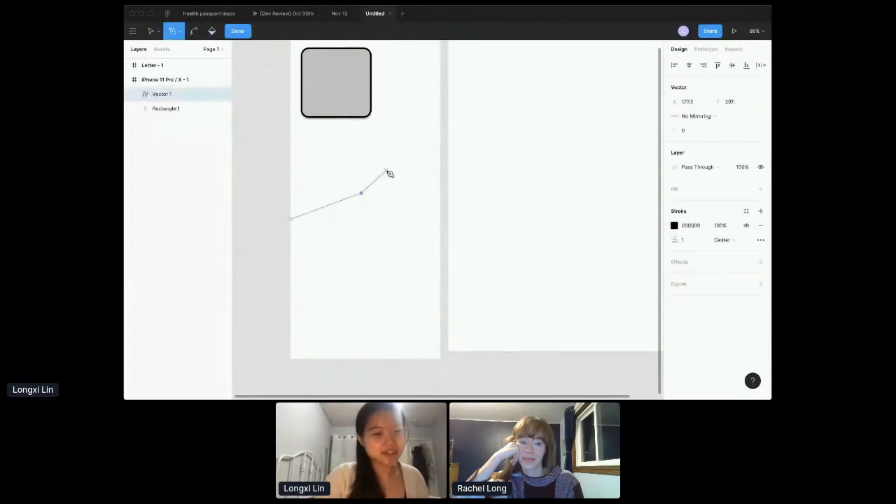
key(super+z)
click(359, 195)
drag(415, 180, 406, 210)
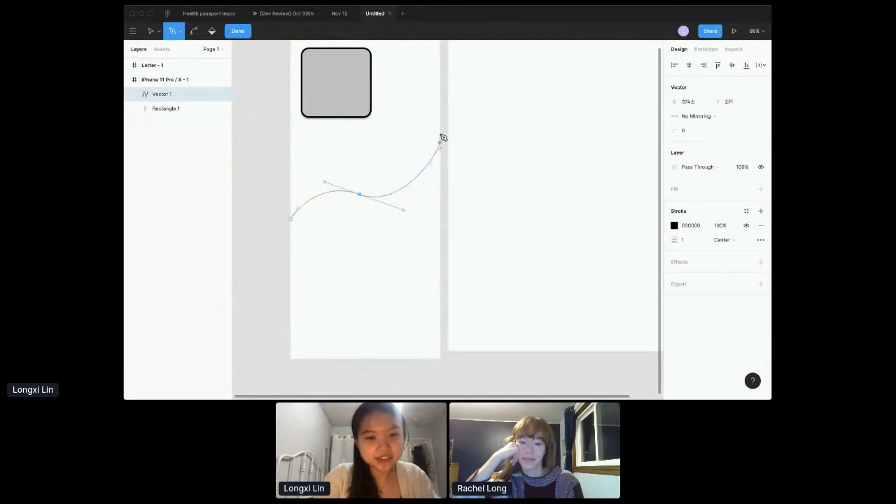
drag(439, 142, 440, 174)
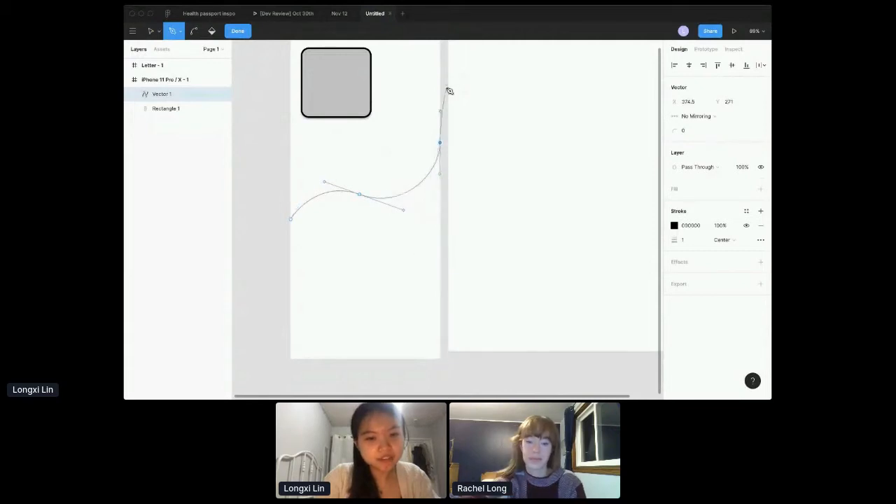
Continue the path through the iPhone frame's two lower corners and close it at its starting point
click(439, 358)
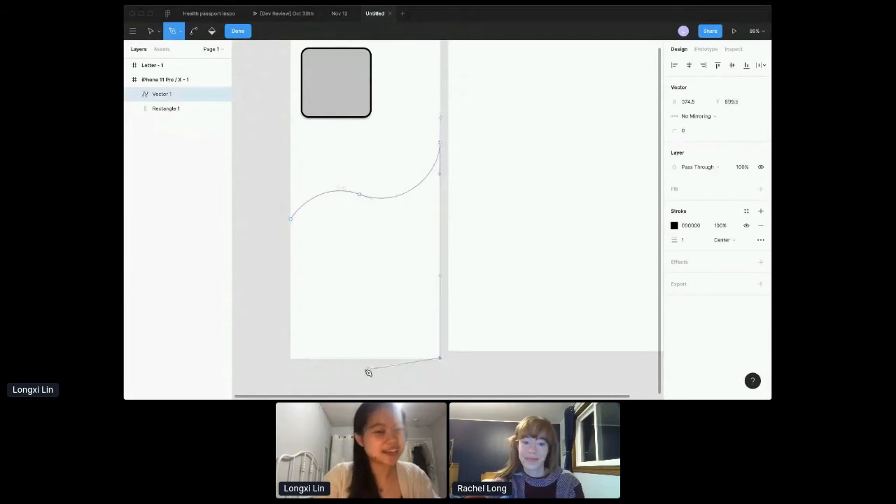
click(290, 358)
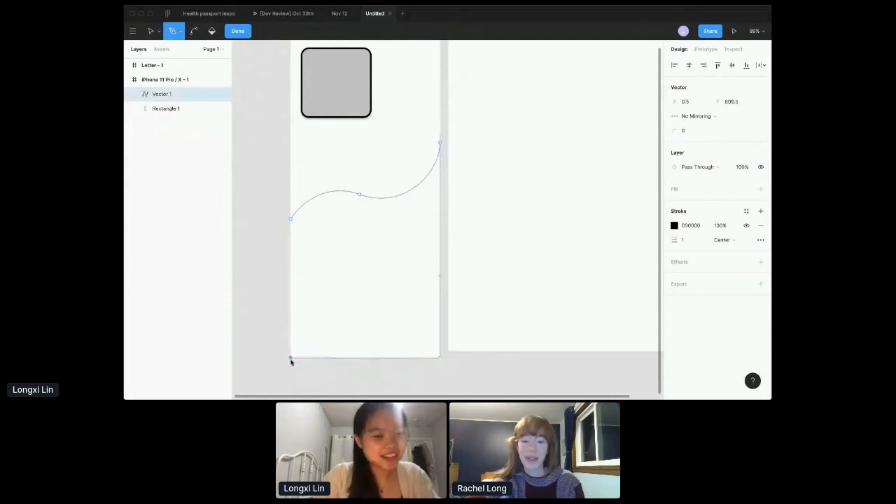
click(290, 220)
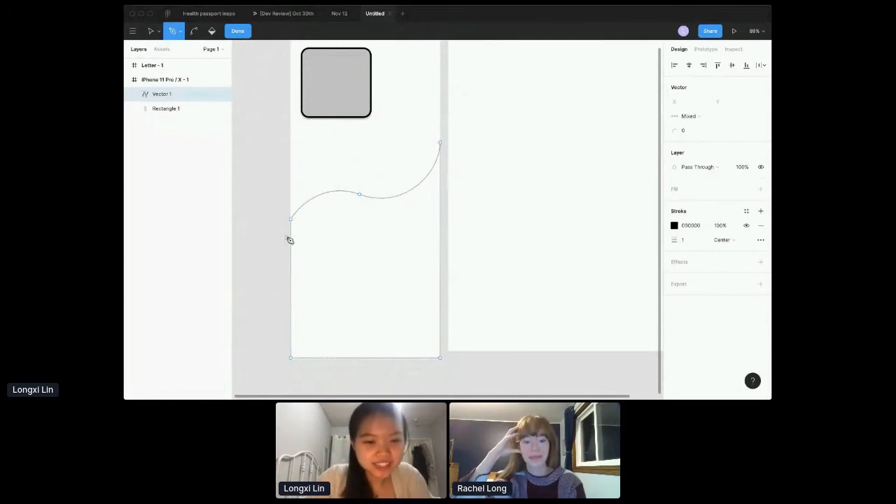
Add a C4C4C4 fill to the closed wave shape, finish vector editing and deselect the shape
click(761, 189)
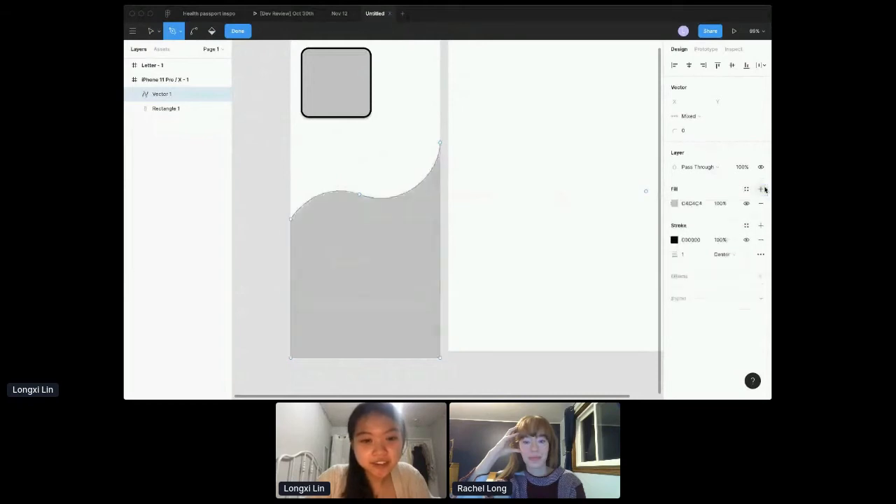
click(239, 32)
click(249, 52)
scroll(437, 127, up, 1)
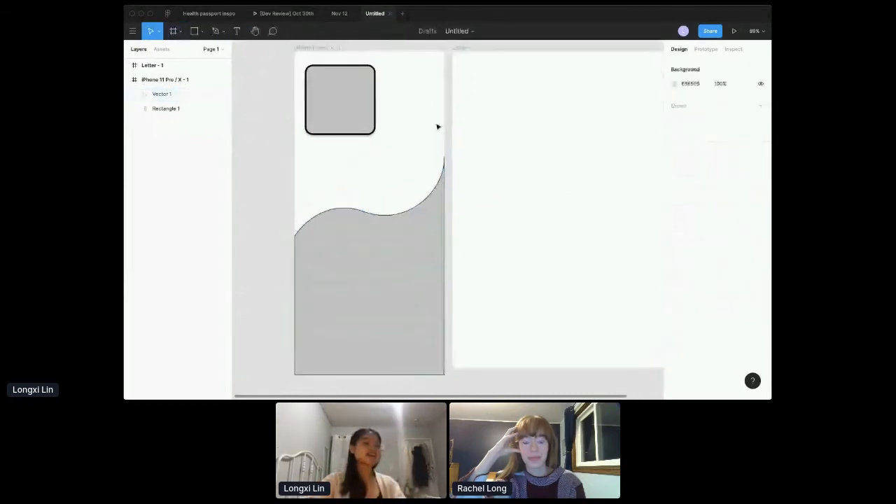
scroll(438, 127, up, 1)
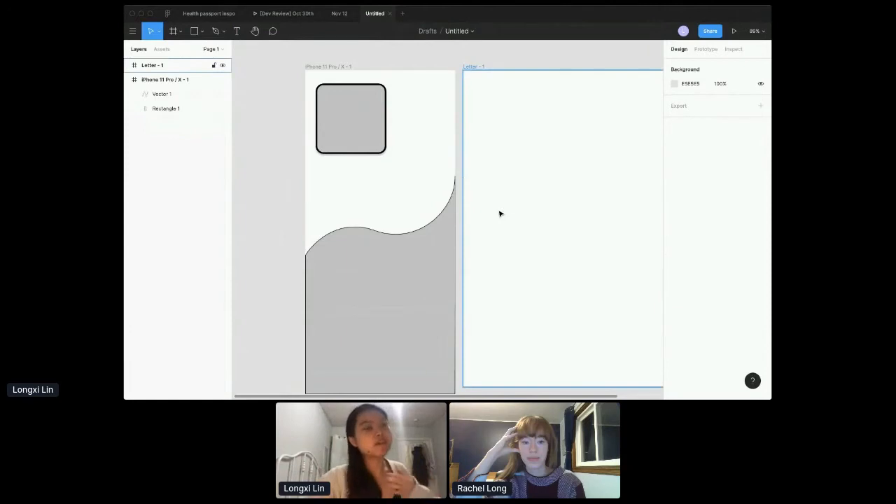
scroll(500, 214, down, 1)
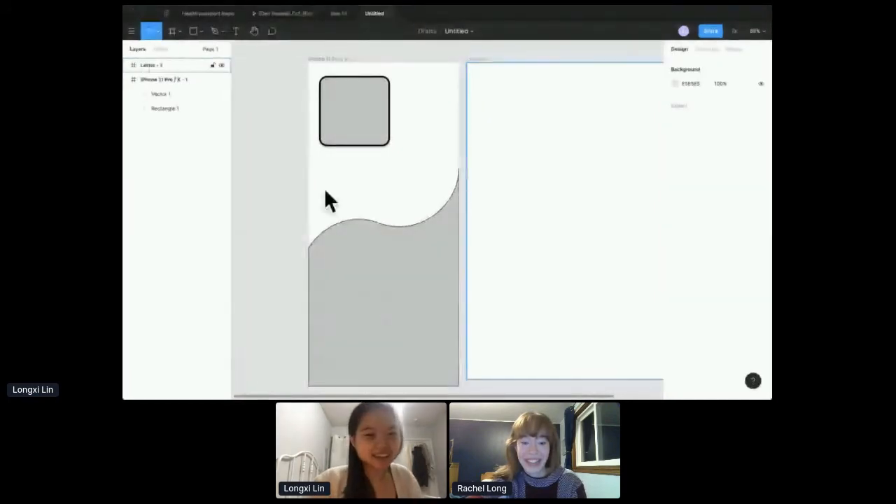
click(350, 154)
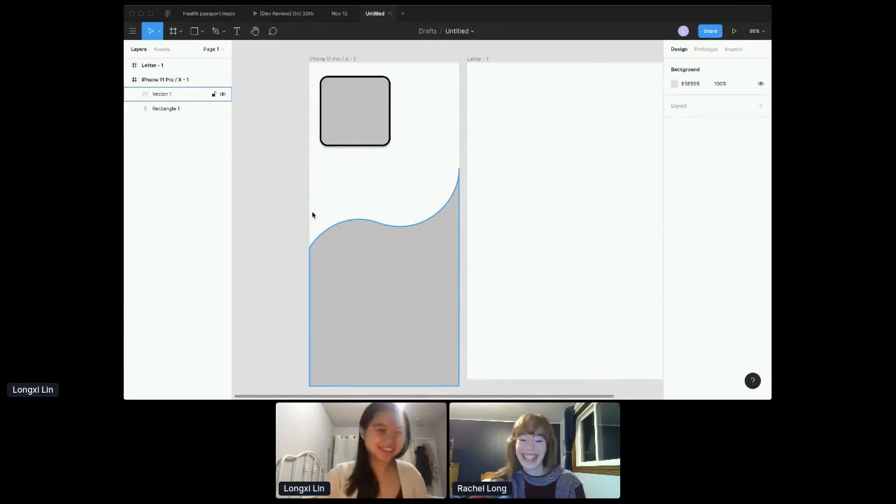
click(514, 301)
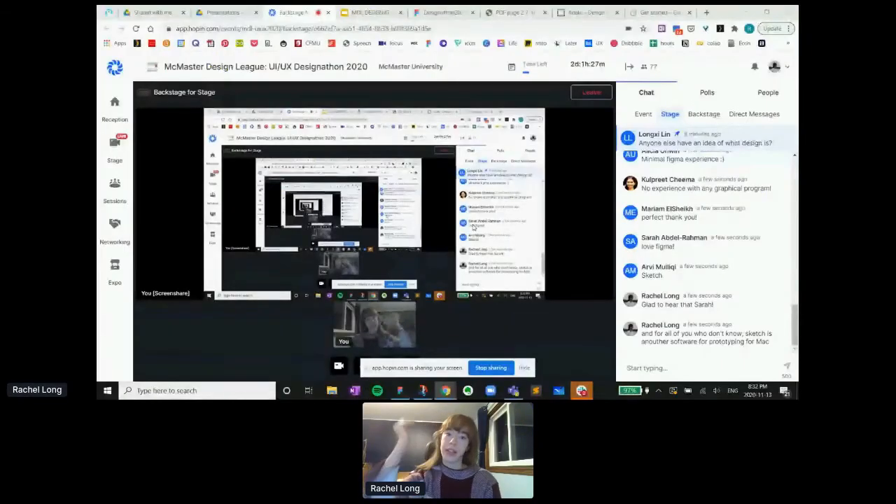
Switch past the MDL DESIGNATHON slides to the Designathon2020 Figma file and inspect the white iPhone frame inside the Prototype frame
click(364, 13)
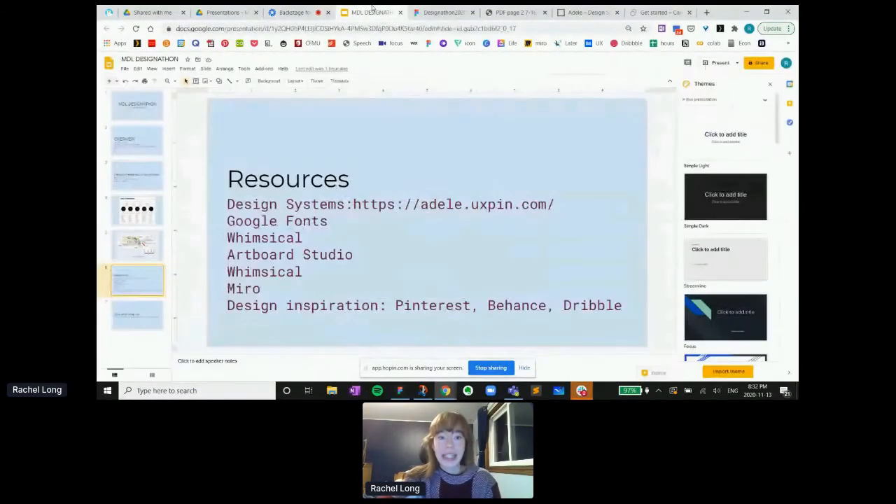
click(454, 11)
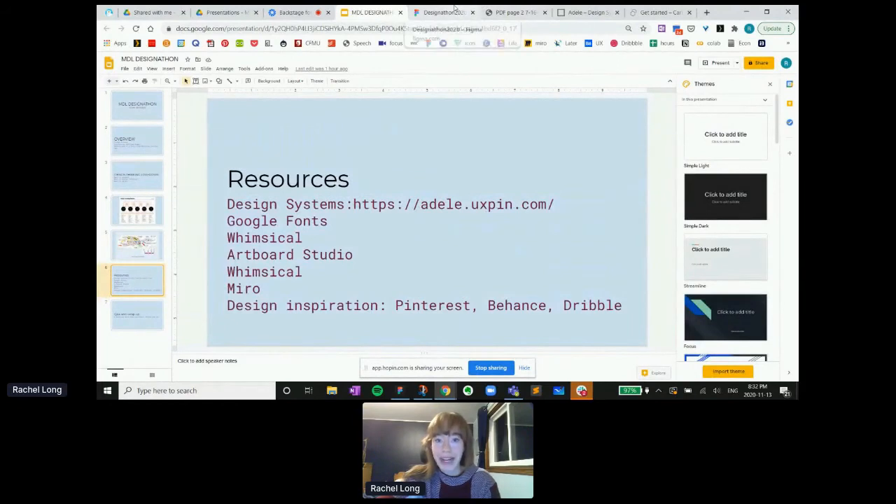
scroll(375, 153, down, 5)
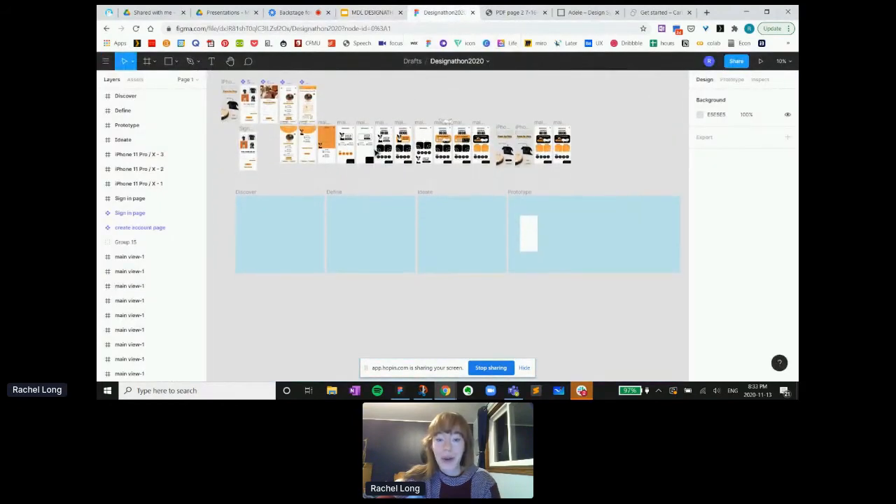
scroll(375, 153, down, 1)
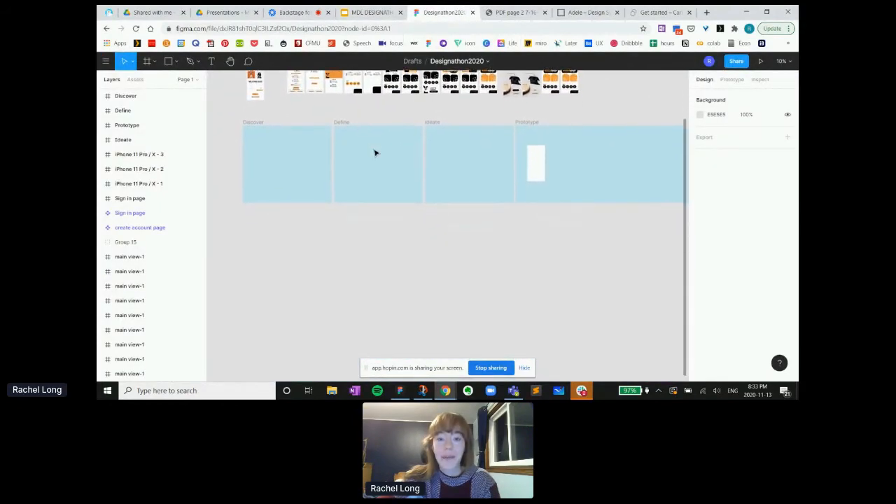
click(535, 163)
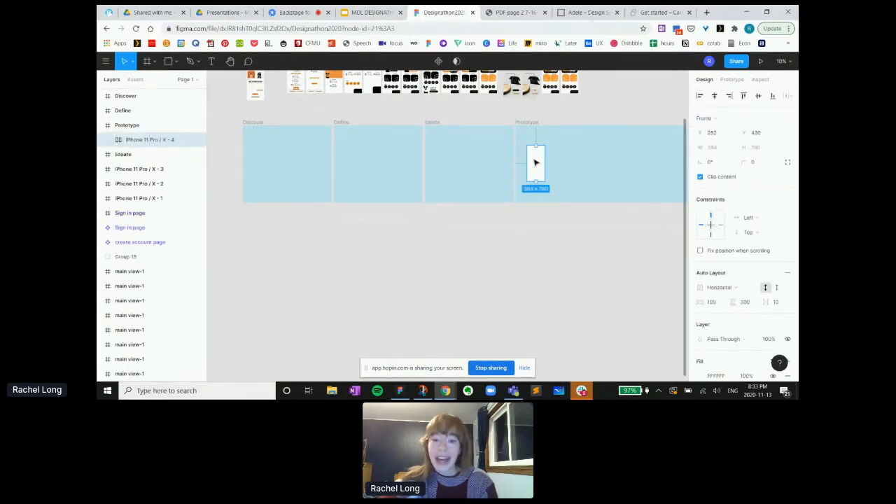
click(567, 239)
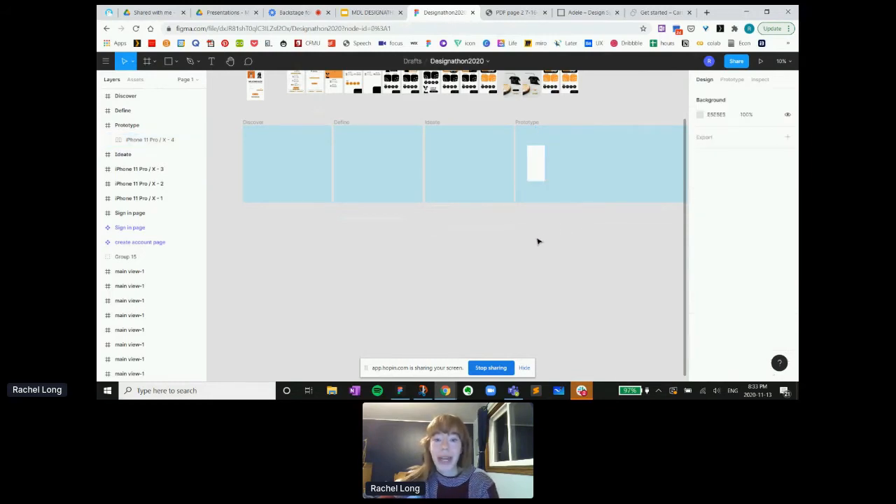
Examine how the app screens and the Discover, Define, Ideate and Prototype frames are laid out on the canvas
scroll(537, 242, up, 10)
scroll(538, 242, down, 12)
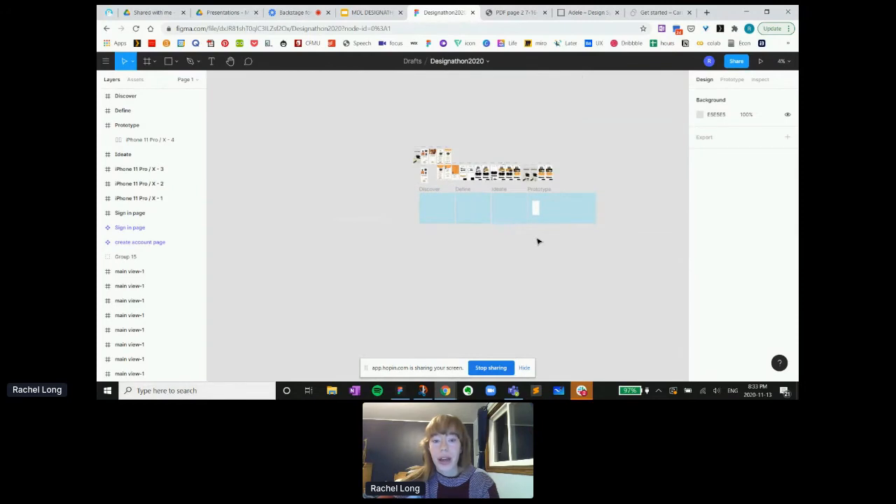
scroll(537, 242, up, 5)
scroll(538, 242, down, 3)
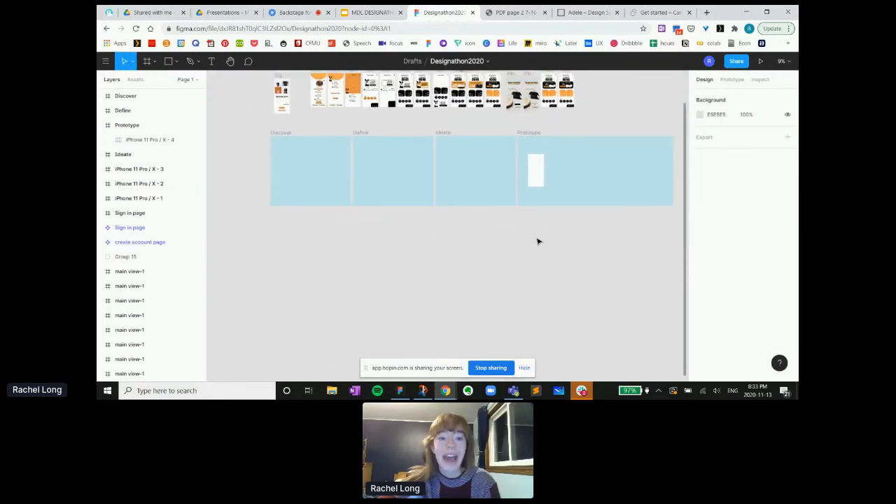
scroll(538, 241, up, 4)
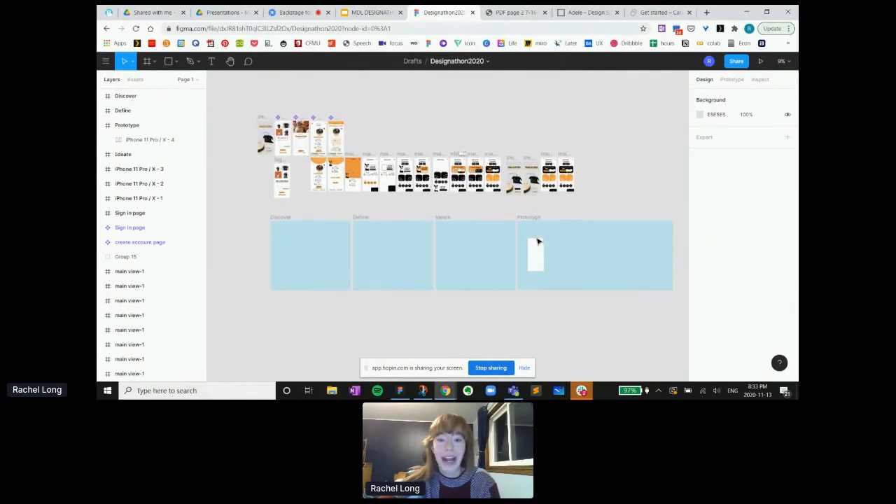
scroll(538, 241, left, 5)
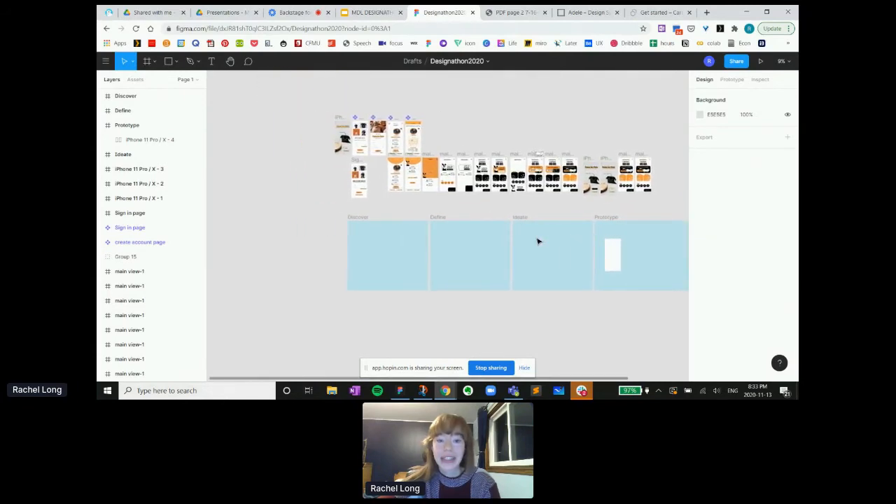
scroll(537, 241, up, 1)
scroll(537, 241, left, 1)
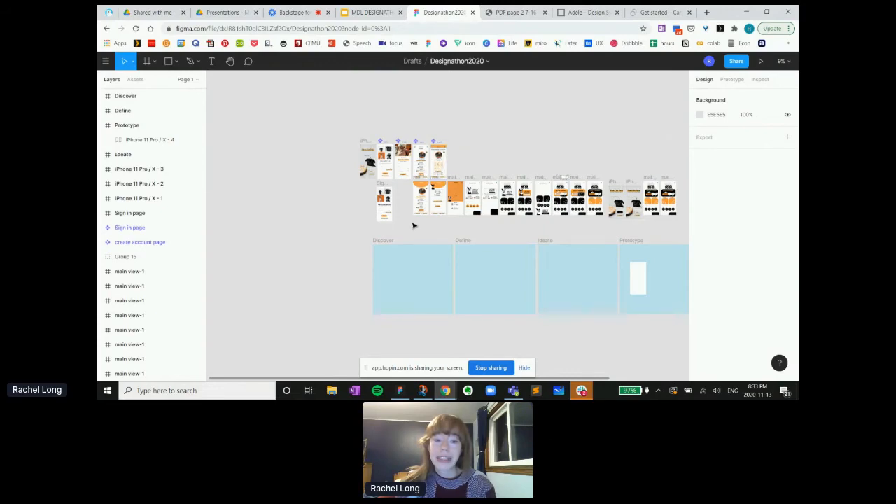
Examine the Paws for Pets app screens up close and select the main view-1 component in the upper row
scroll(413, 225, up, 10)
scroll(413, 226, down, 10)
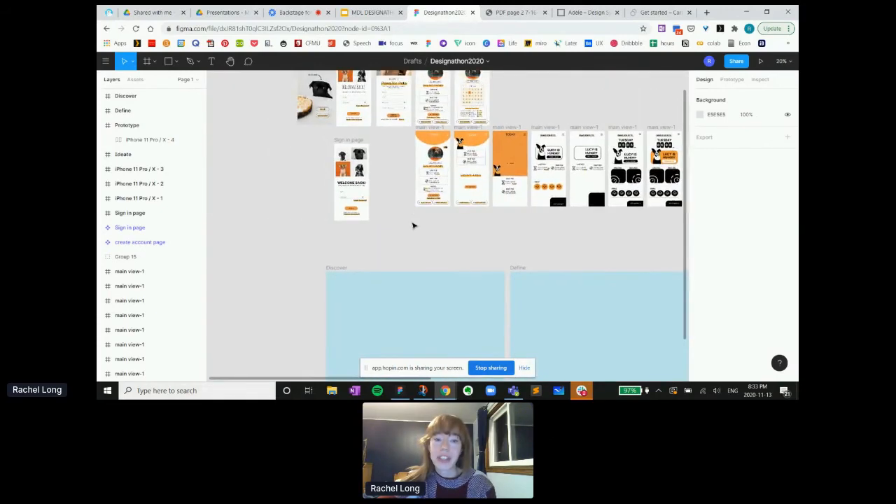
scroll(413, 226, up, 8)
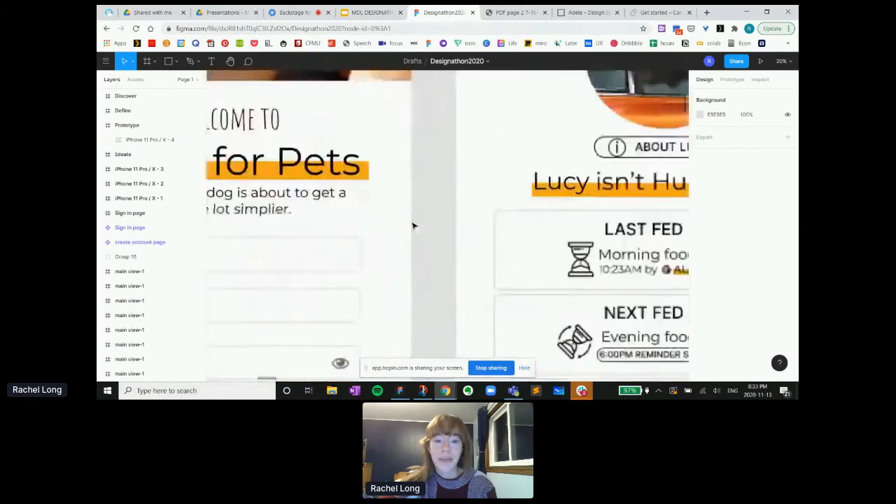
scroll(413, 226, down, 8)
scroll(413, 226, up, 2)
scroll(413, 225, up, 6)
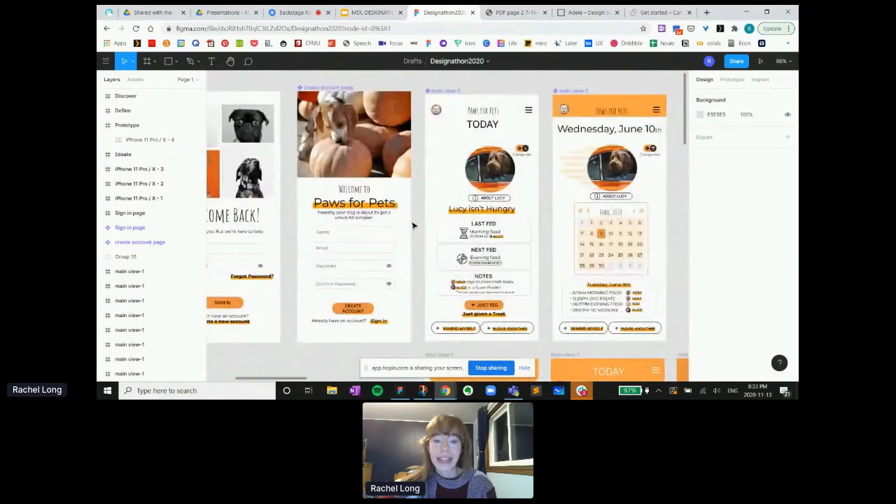
scroll(413, 225, down, 4)
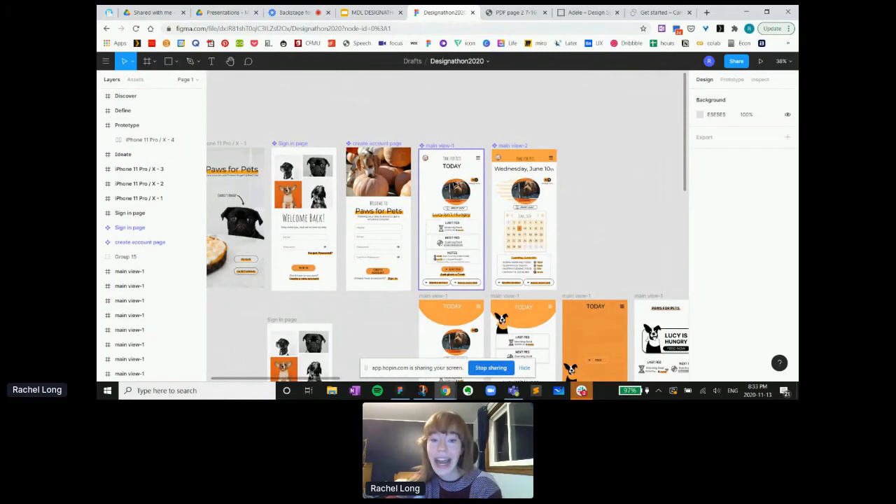
scroll(439, 170, left, 2)
scroll(439, 170, right, 1)
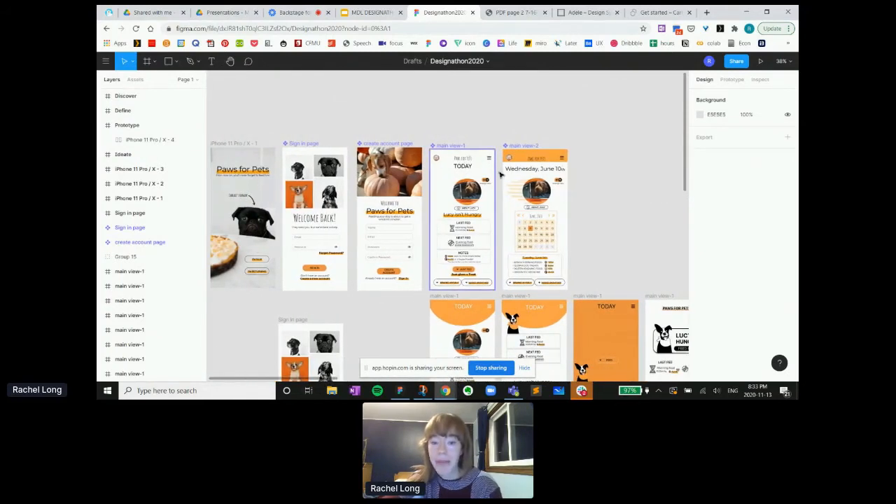
click(454, 152)
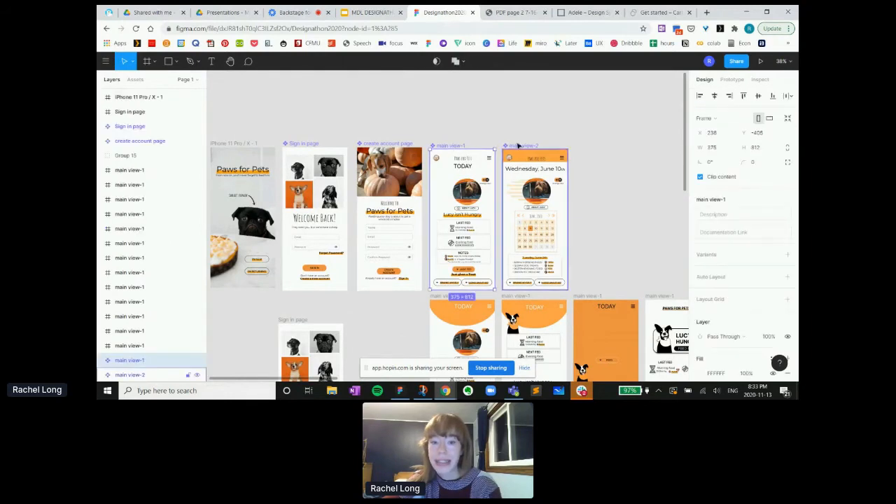
Compare the main view-1 and main view-2 components with the lower-row iterations, selecting the main view-1 frame with the black Lucy is Hungry banner
click(539, 154)
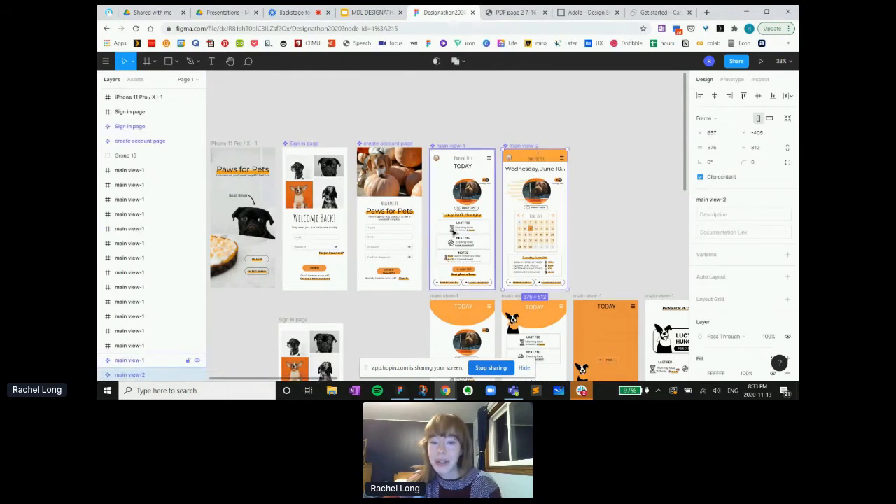
click(473, 153)
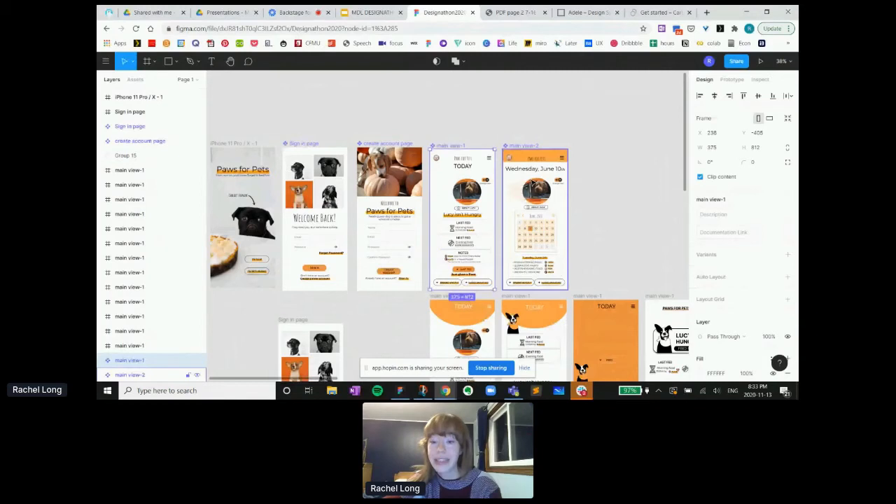
scroll(534, 183, down, 2)
scroll(533, 184, right, 7)
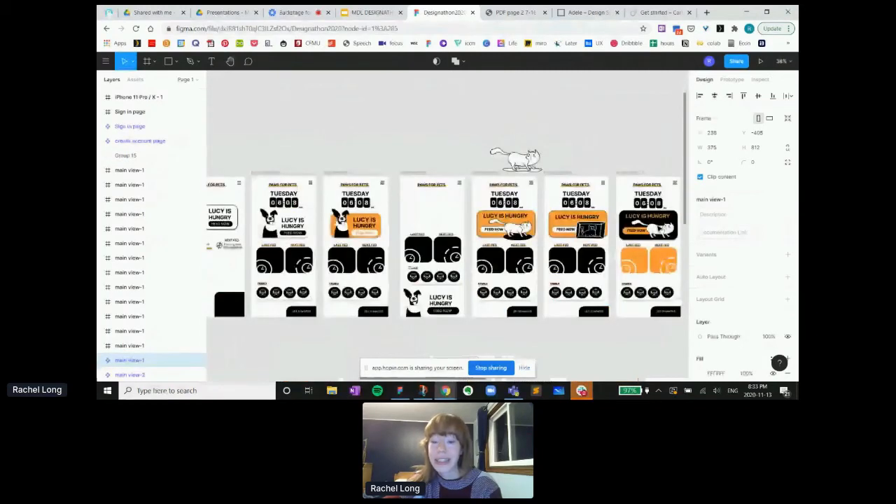
scroll(544, 176, right, 3)
click(544, 176)
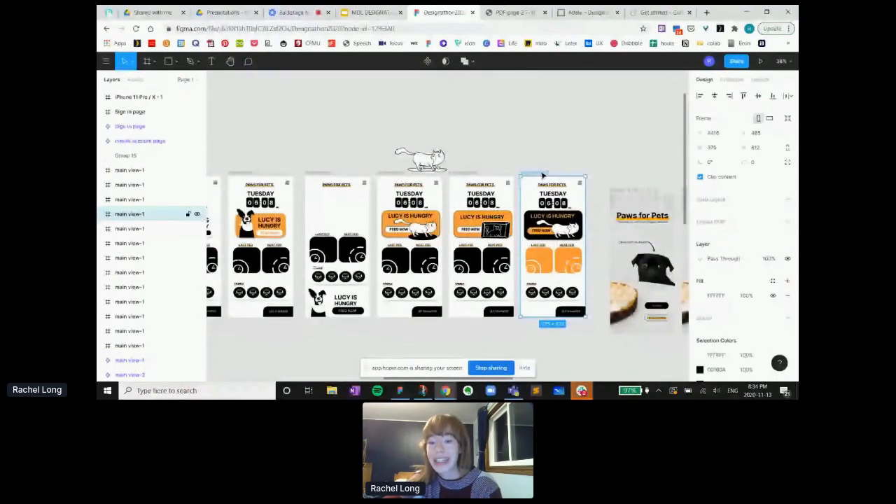
scroll(545, 167, left, 1)
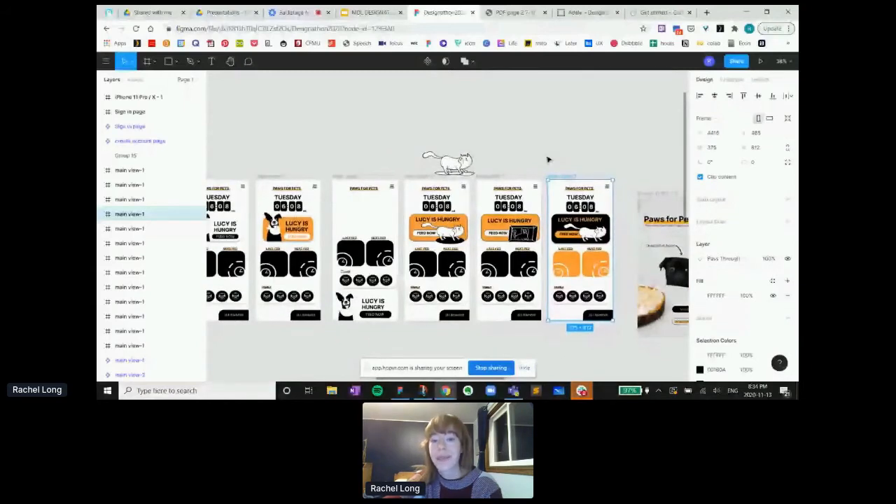
Examine the original Paws for Pets screens, from the iPhone 11 Pro / X - 1 frame to main view-2
scroll(548, 159, right, 10)
scroll(548, 160, down, 2)
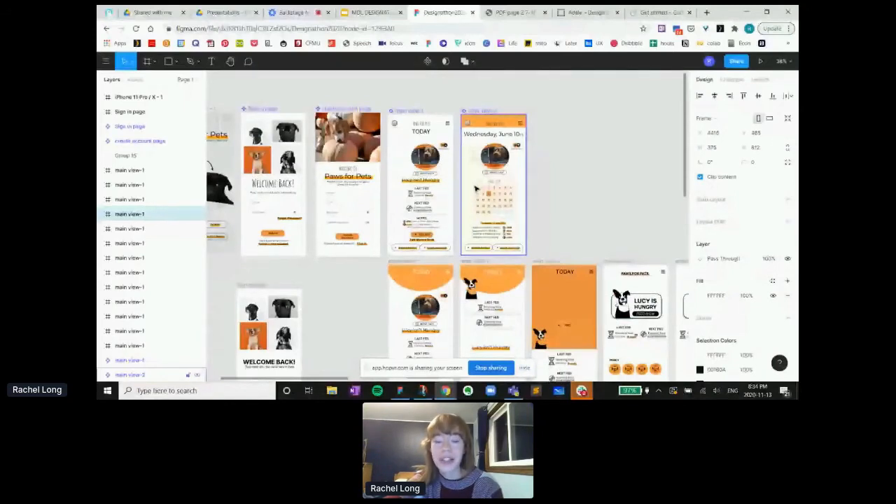
scroll(476, 188, left, 3)
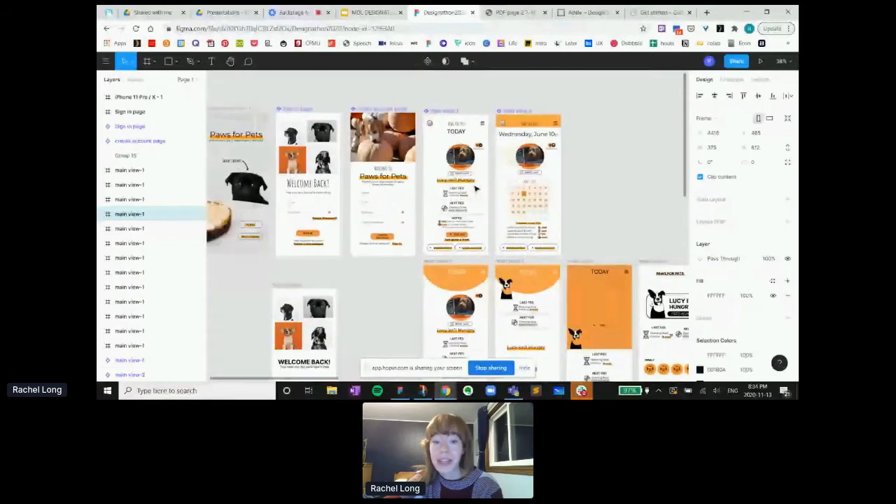
scroll(476, 188, left, 1)
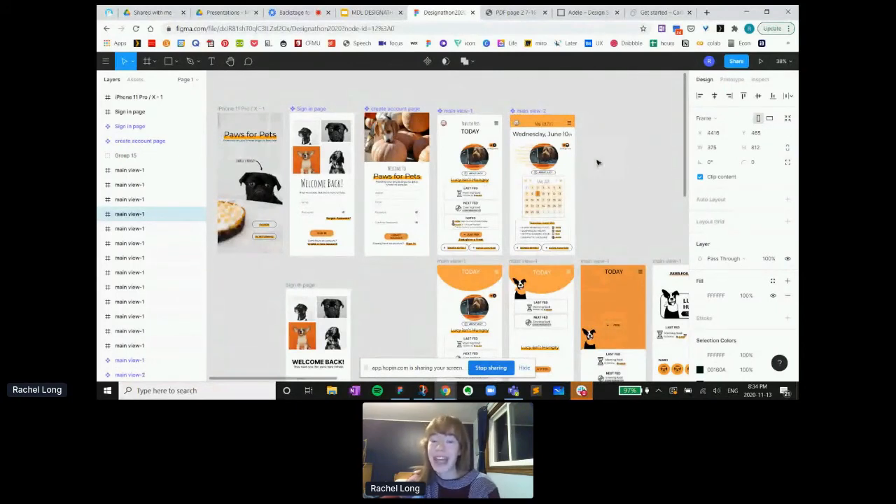
scroll(558, 149, right, 2)
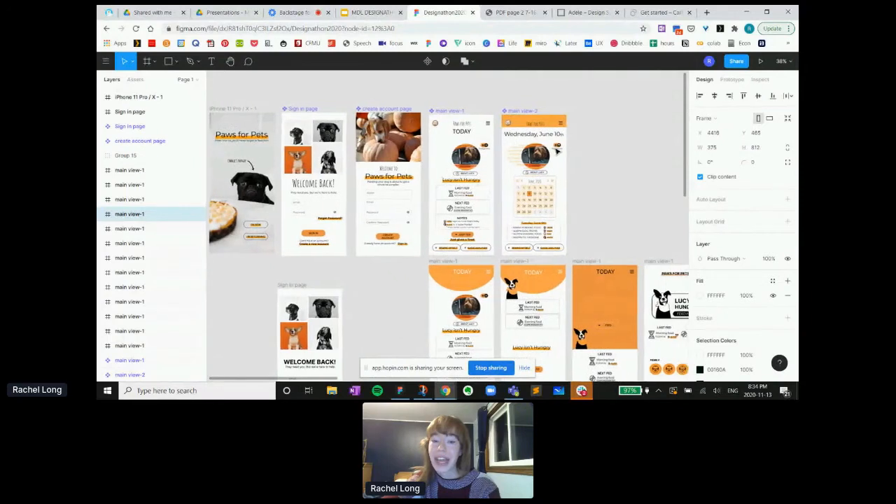
scroll(557, 148, left, 10)
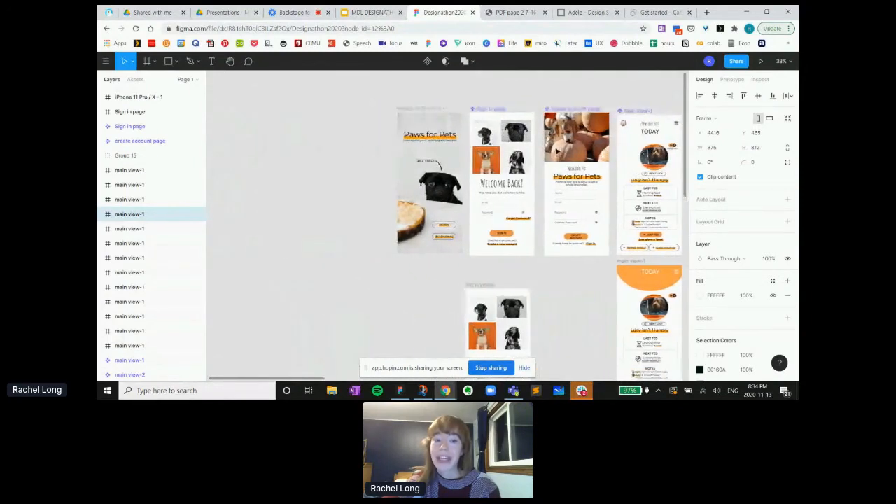
Clear the selection, activate the Frame tool and check its Frame and Slice variants
click(315, 194)
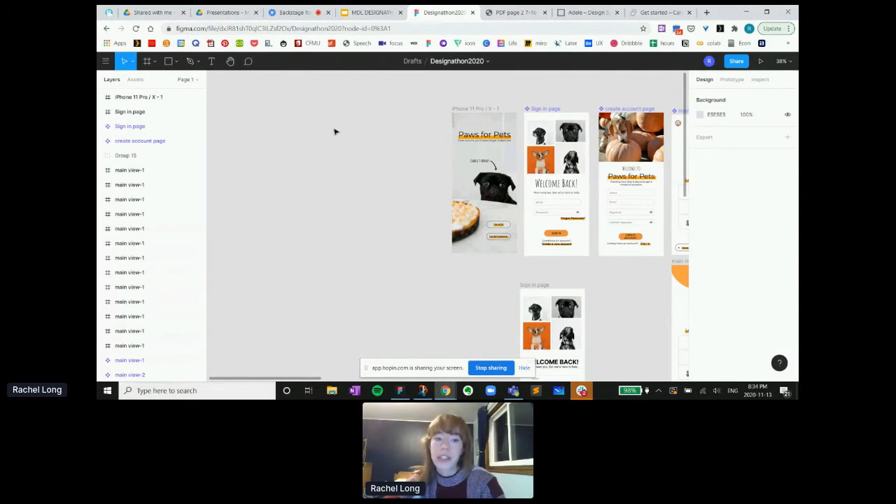
key(f)
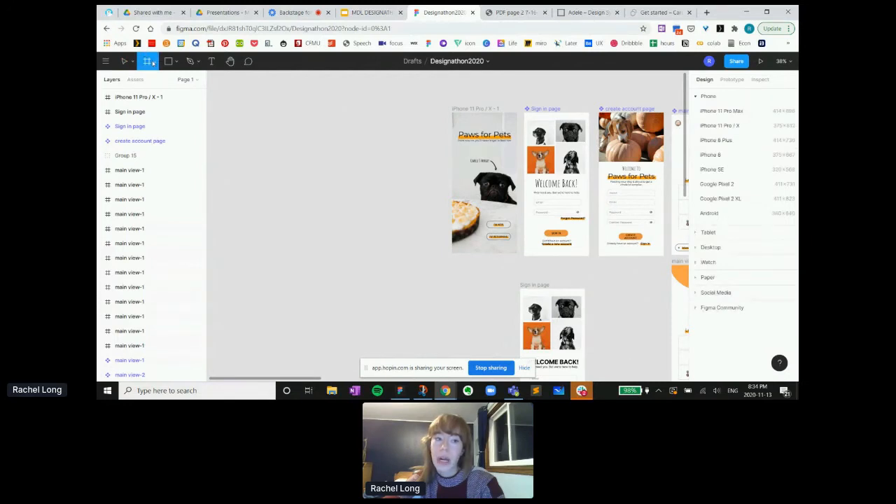
click(154, 63)
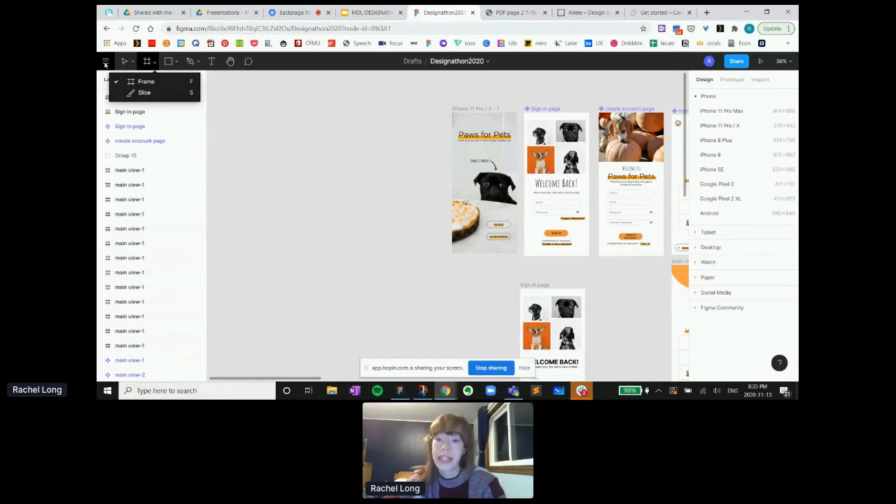
key(Escape)
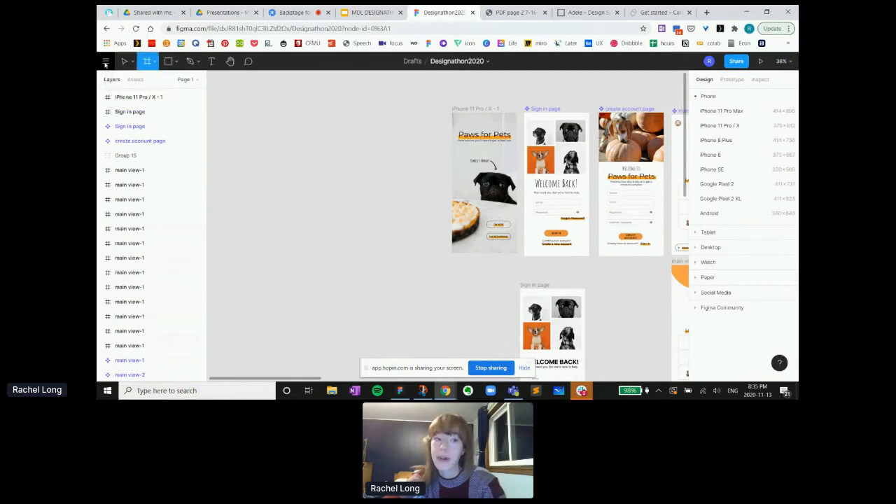
Bring up the keyboard shortcuts reference, review the Essential, Tools, View and Zoom shortcuts, and close it
click(105, 62)
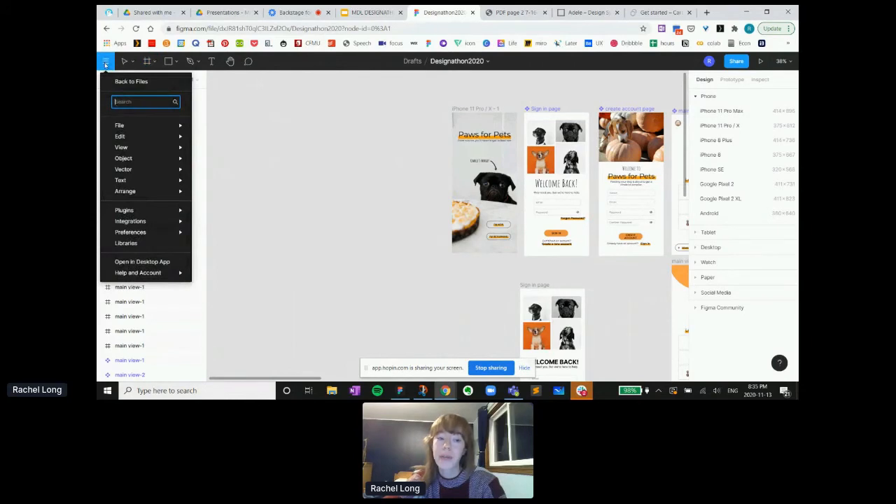
mouse_move(135, 275)
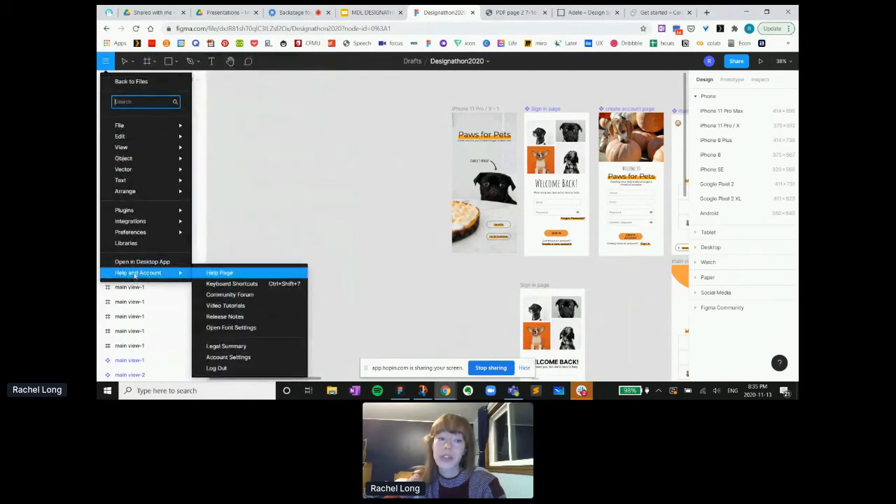
click(271, 285)
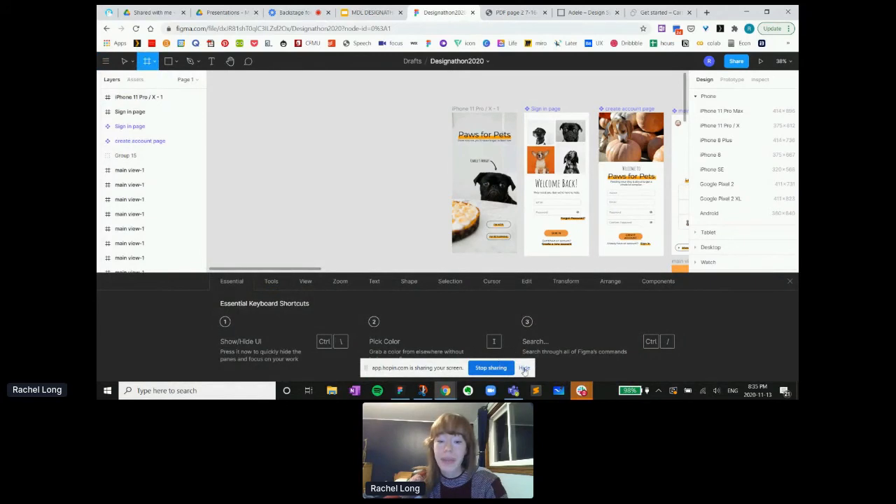
click(524, 369)
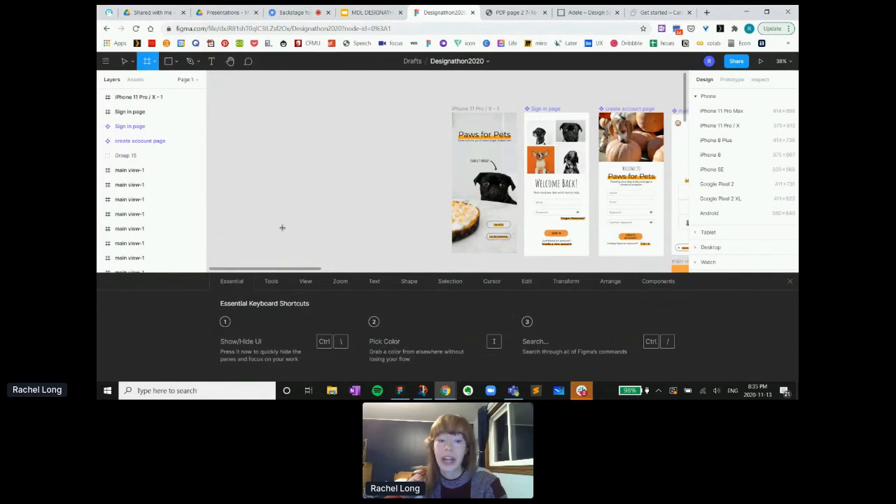
click(272, 281)
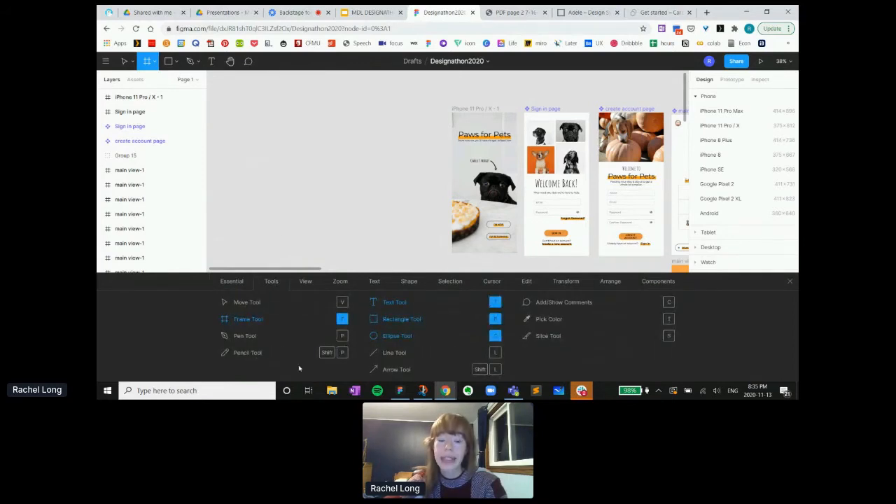
click(311, 283)
click(344, 286)
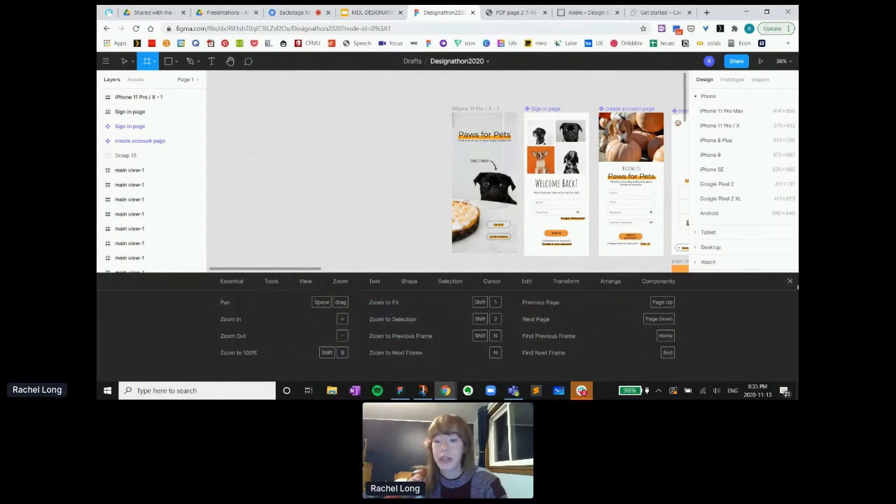
click(790, 280)
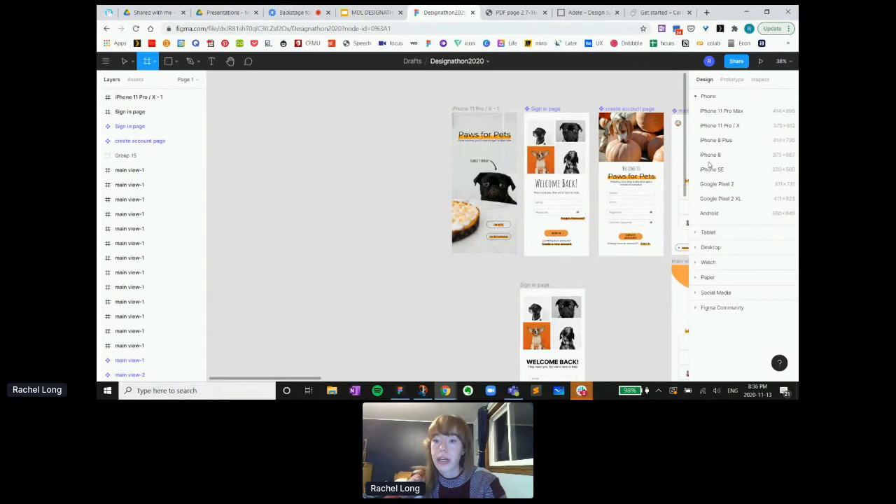
Add an iPhone 11 Pro / X frame and place it on empty canvas above the row of main view-1 screens
click(722, 127)
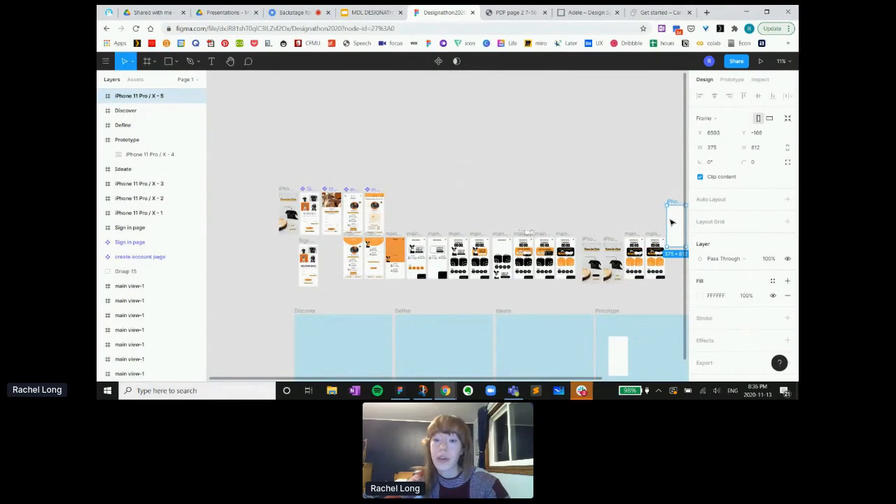
drag(674, 224, 667, 212)
scroll(577, 185, right, 2)
scroll(577, 185, left, 2)
scroll(577, 185, down, 3)
scroll(577, 185, up, 2)
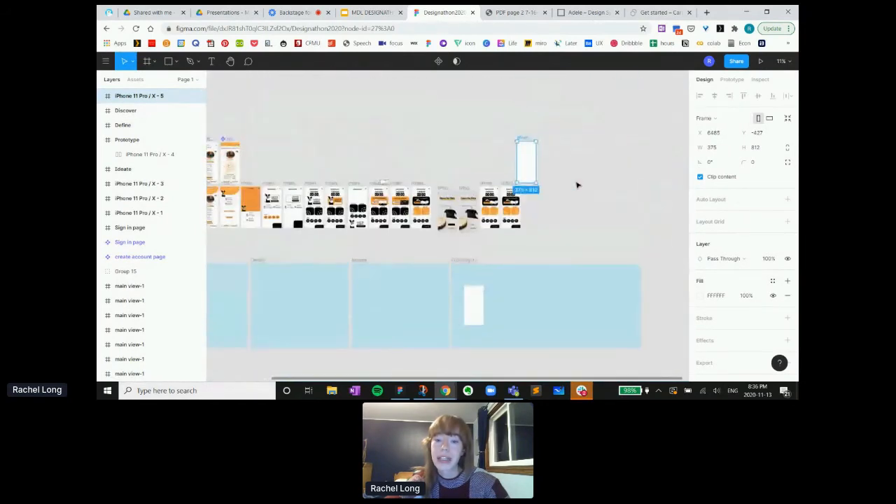
scroll(581, 186, left, 2)
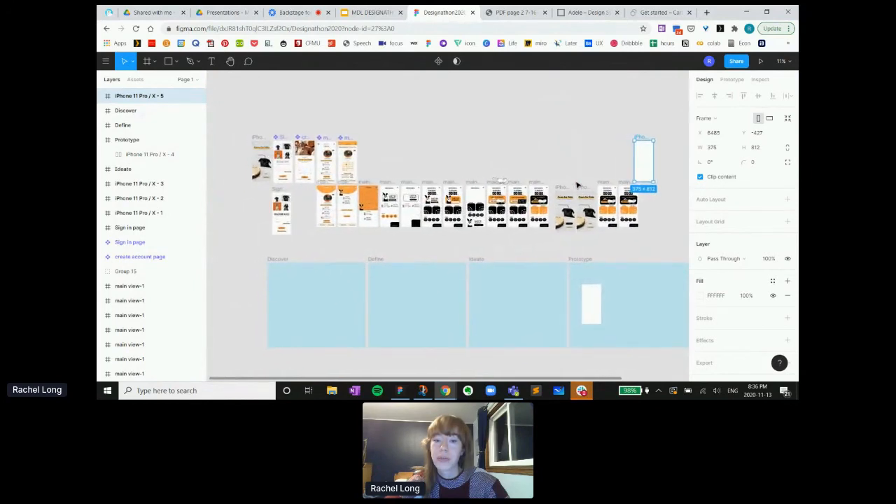
drag(639, 160, 441, 140)
Look through the layer list and open the name of the main view-1 layer just below Group 15 for editing
scroll(130, 266, down, 3)
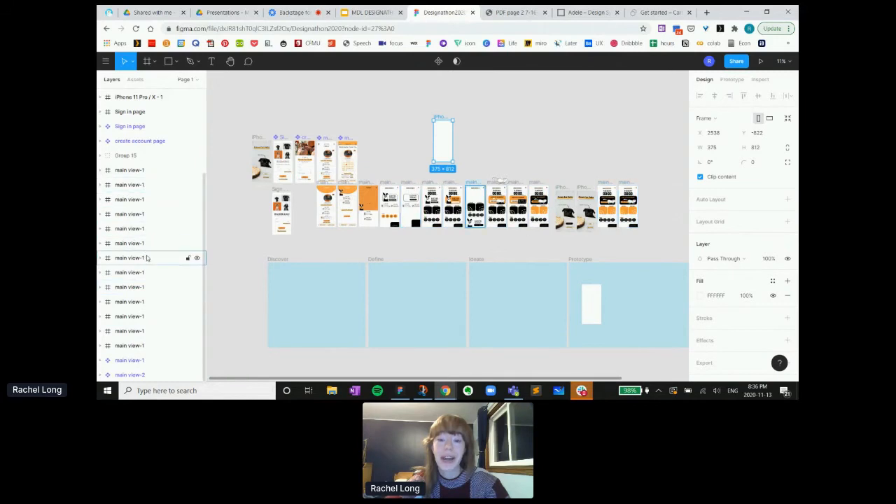
scroll(148, 266, up, 3)
scroll(148, 266, down, 2)
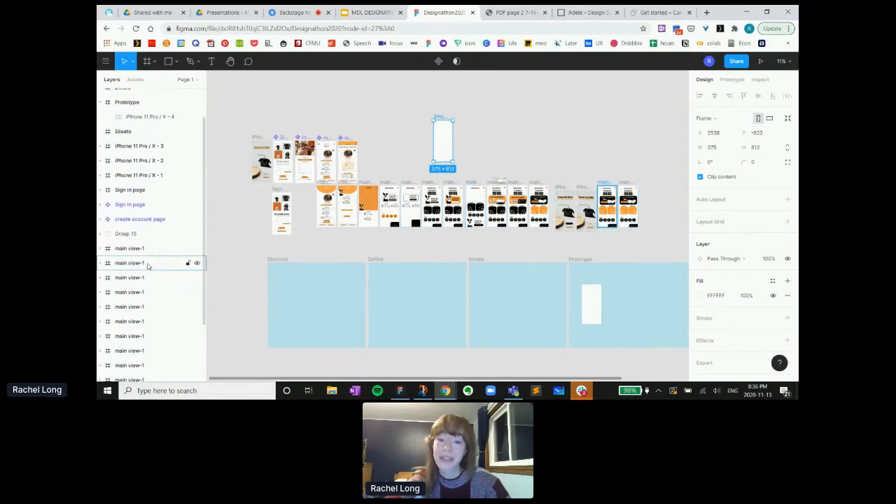
scroll(148, 266, down, 1)
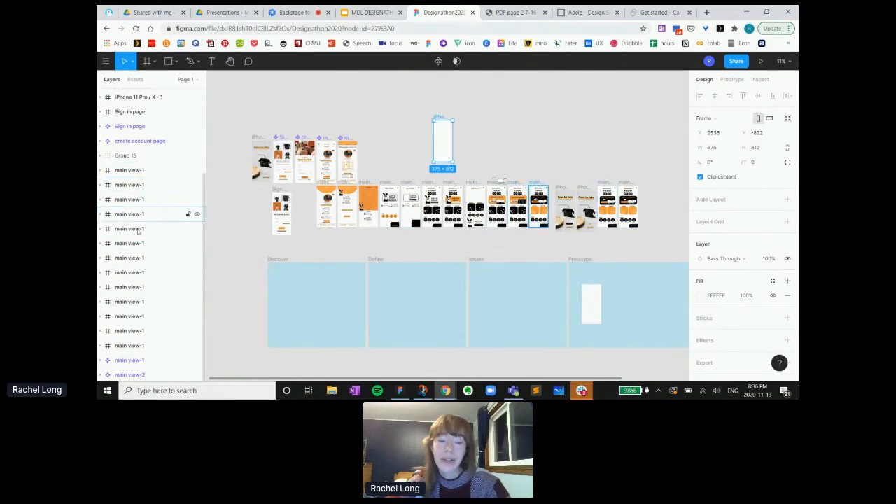
scroll(143, 259, up, 5)
scroll(143, 259, down, 5)
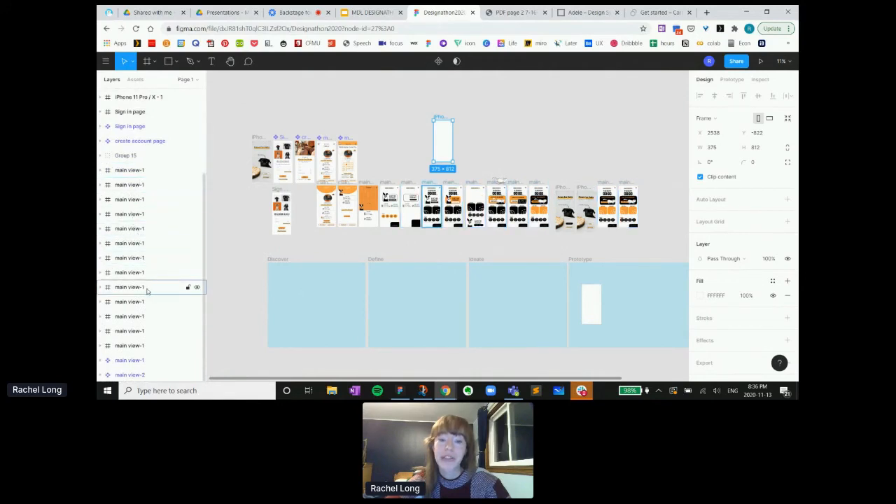
double_click(134, 173)
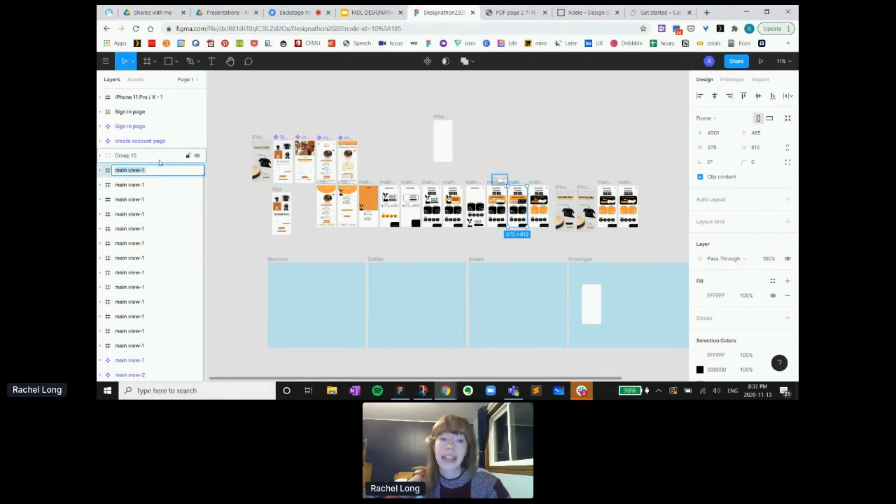
scroll(149, 183, up, 3)
scroll(148, 187, up, 1)
Move the blank iPhone 11 Pro / X - 5 frame to the left of the Paws for Pets opening screen
click(439, 134)
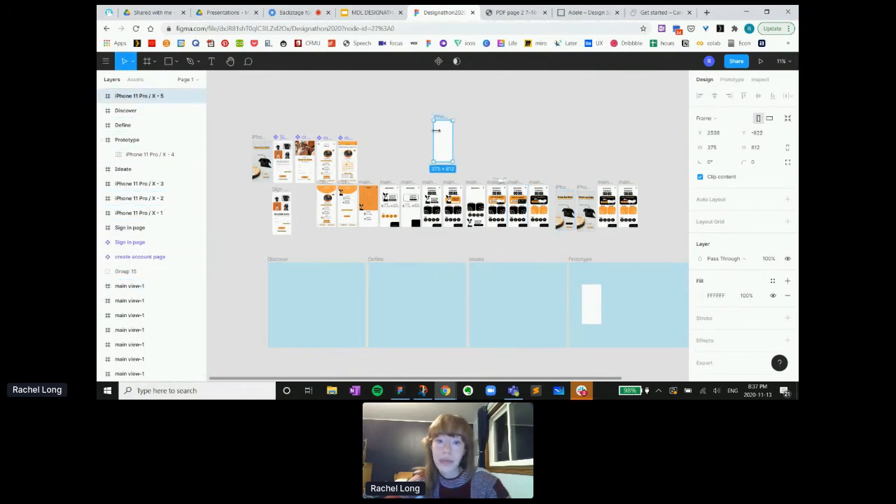
drag(438, 133, 239, 157)
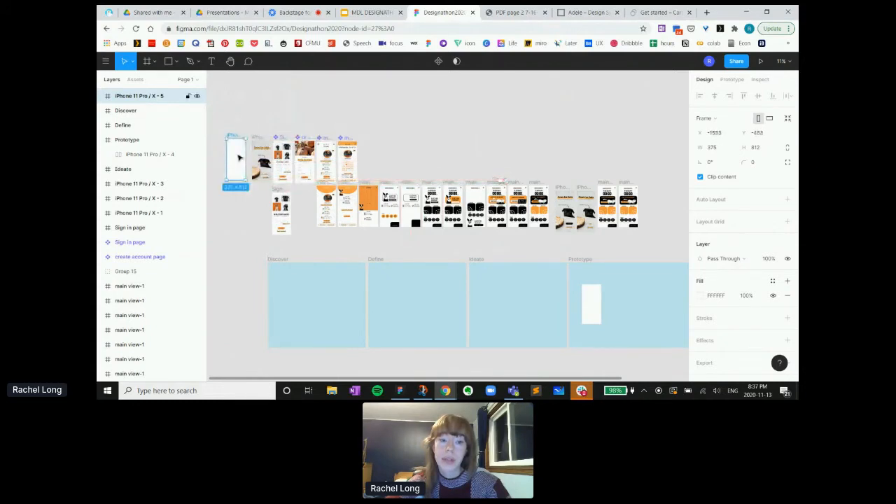
scroll(239, 158, left, 5)
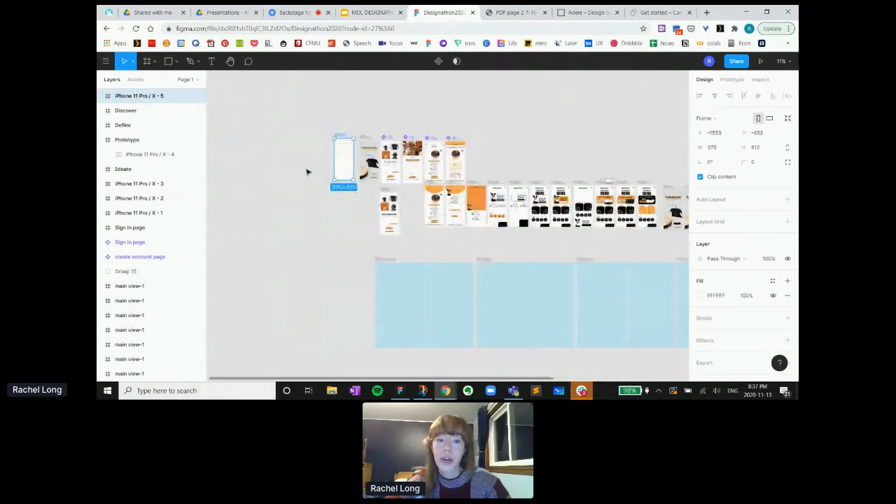
scroll(303, 175, up, 5)
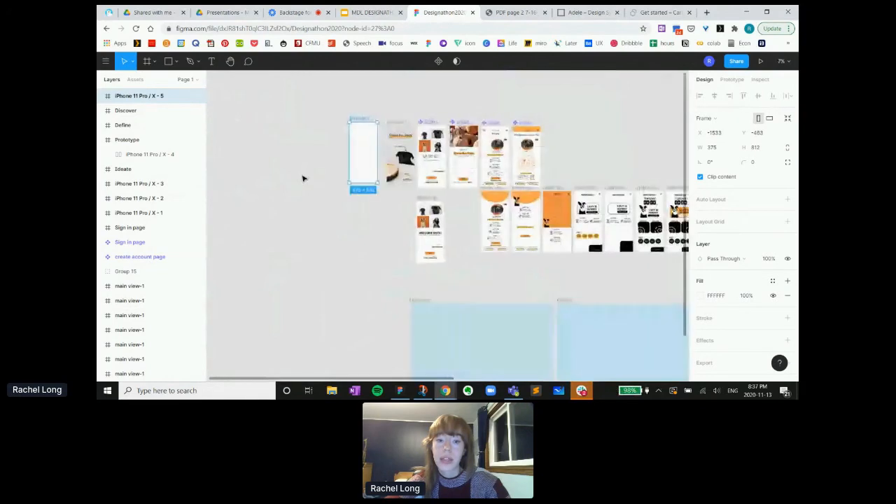
scroll(302, 178, up, 5)
scroll(302, 177, down, 5)
scroll(302, 178, up, 2)
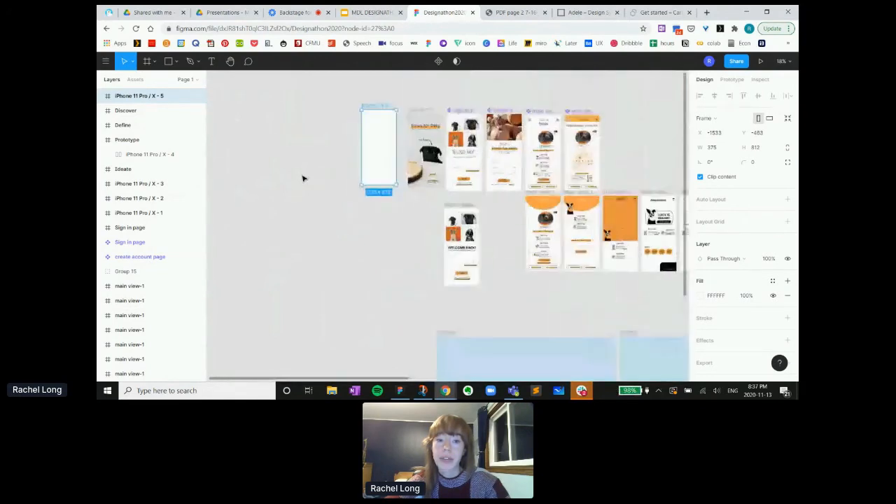
scroll(302, 177, up, 6)
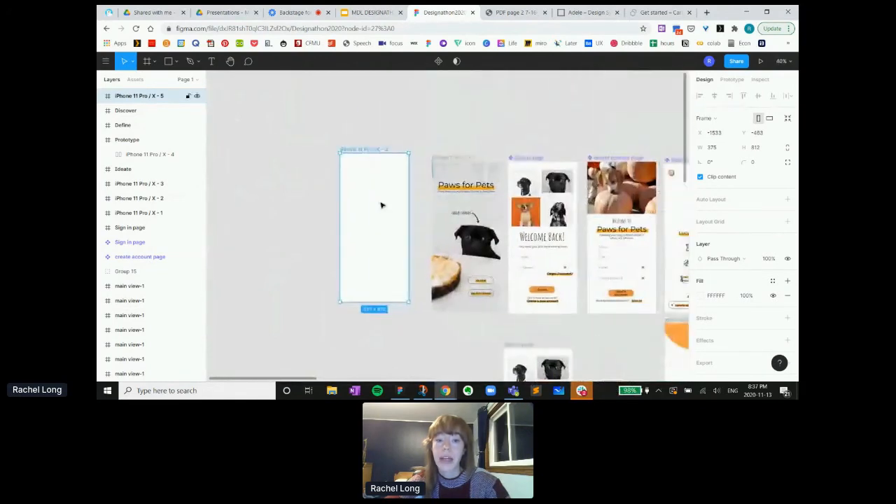
Move the blank iPhone 11 Pro / X - 5 frame next to the Paws for Pets opening screen, aligning their top edges
drag(380, 203, 349, 213)
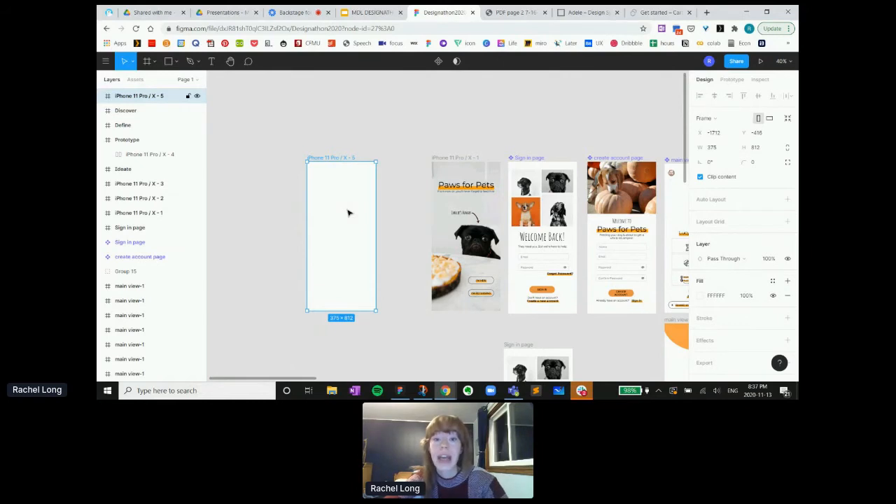
drag(356, 228, 391, 226)
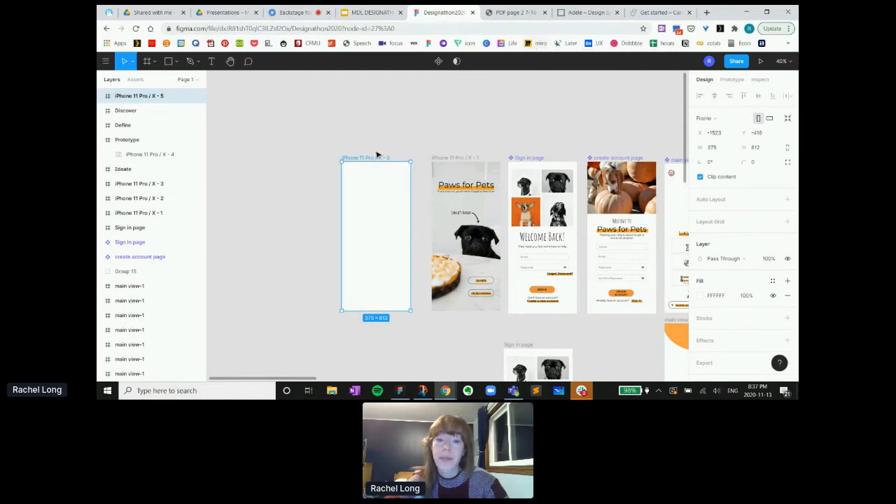
drag(376, 194, 379, 194)
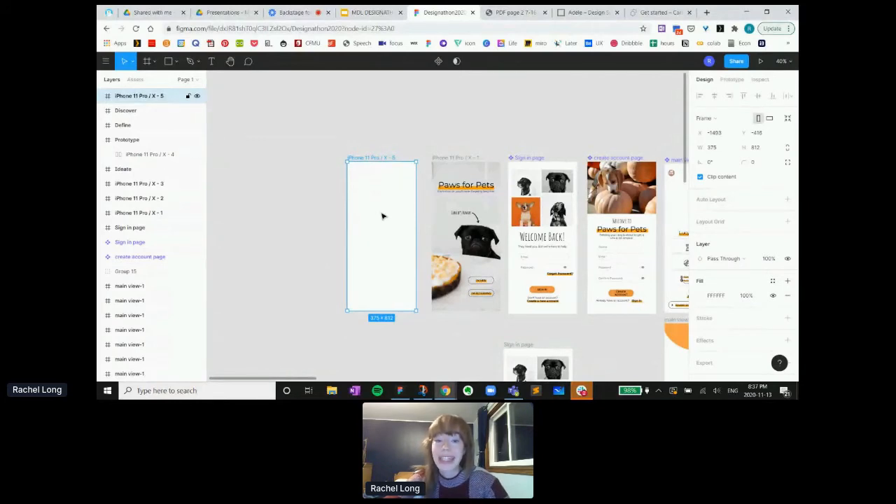
click(456, 212)
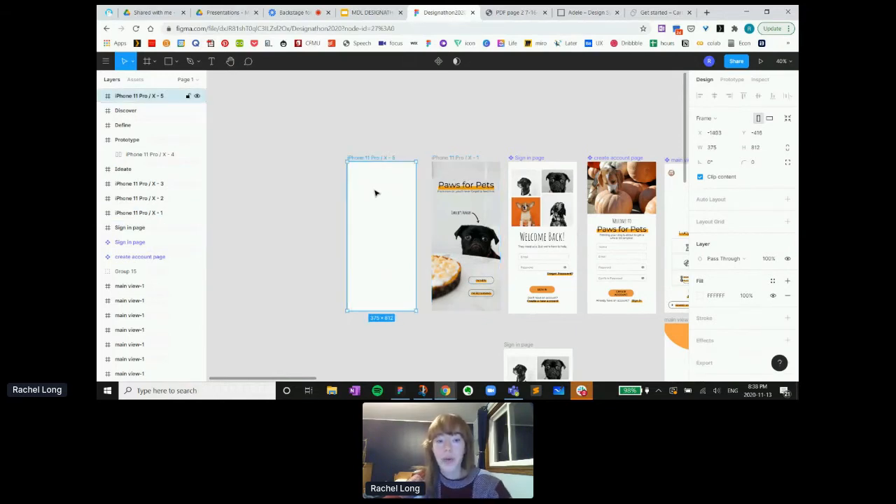
click(406, 192)
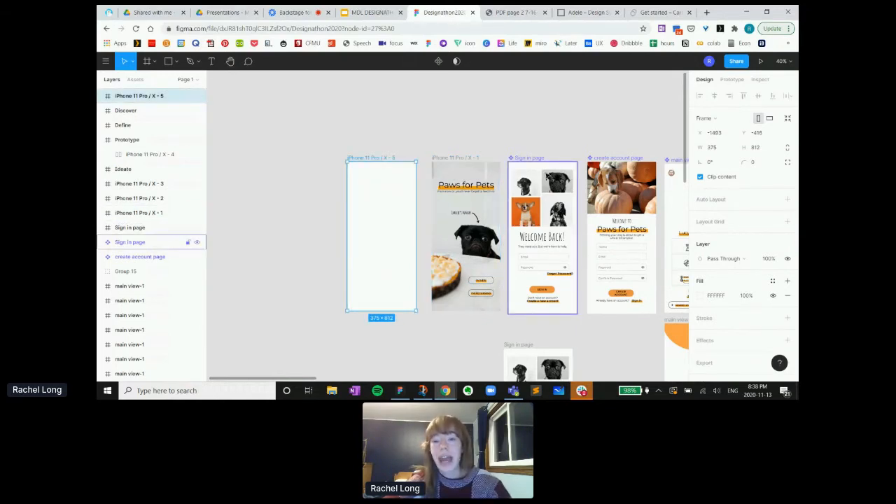
Draw a rectangle about 294 px wide and 270 px high in the upper part of the blank iPhone 11 Pro / X - 5 frame
click(540, 175)
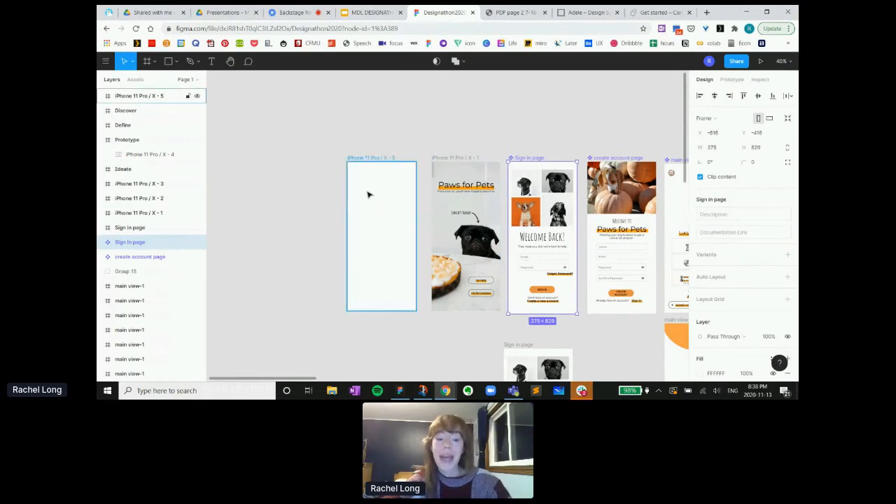
key(r)
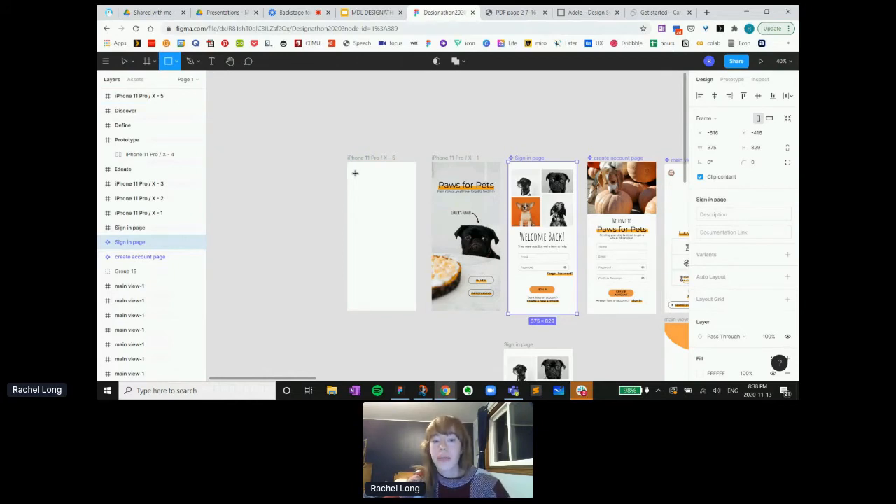
drag(354, 173, 409, 223)
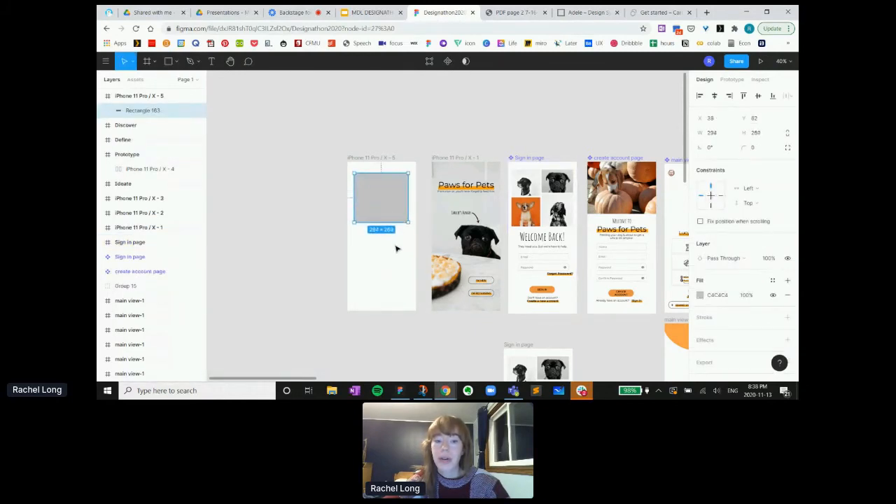
click(396, 249)
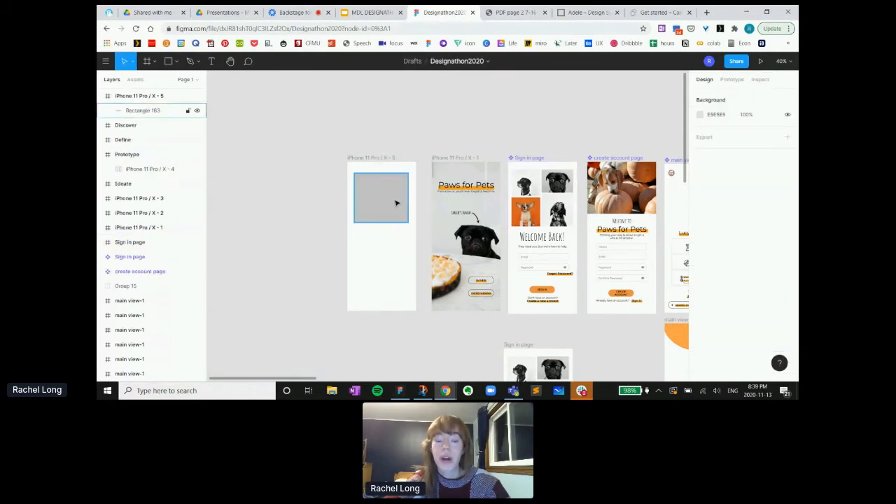
Draw two diagonal lines between opposite corners of the grey rectangle so they cross as an image placeholder
click(178, 62)
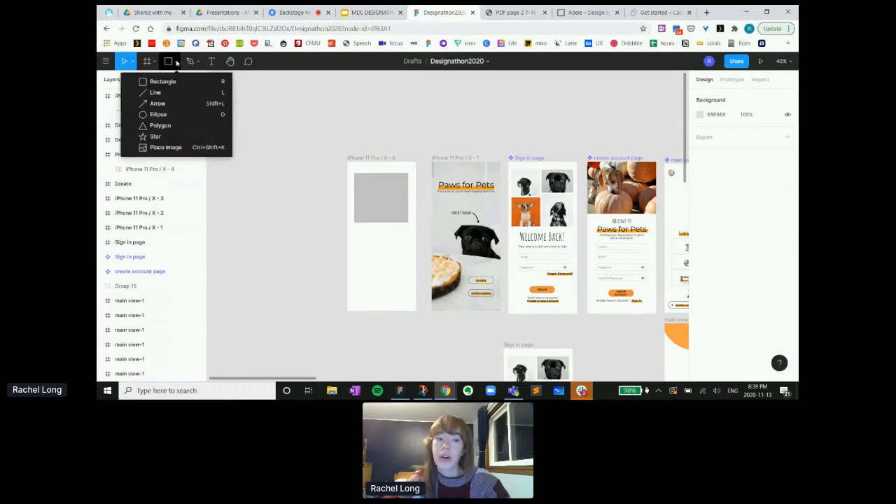
click(155, 92)
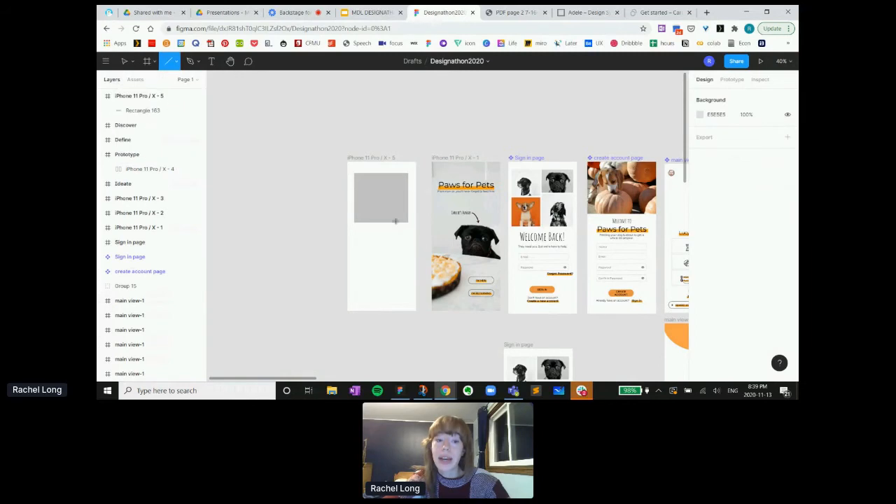
drag(355, 221, 407, 173)
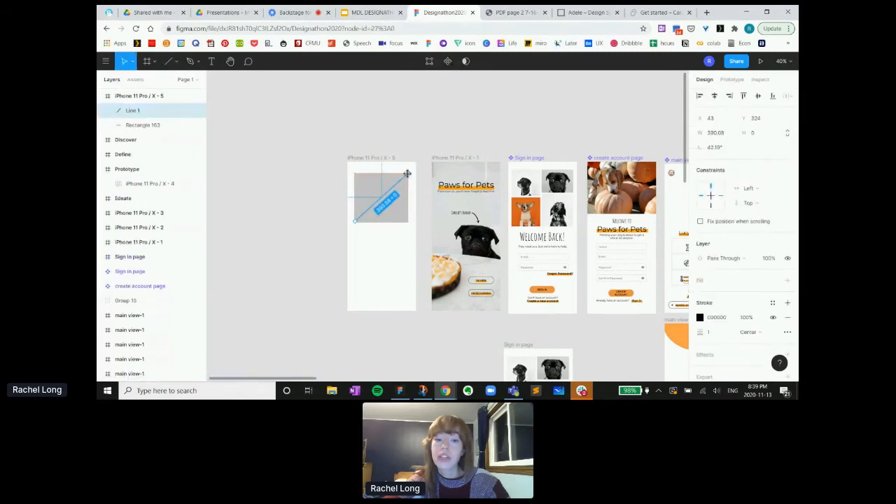
click(388, 251)
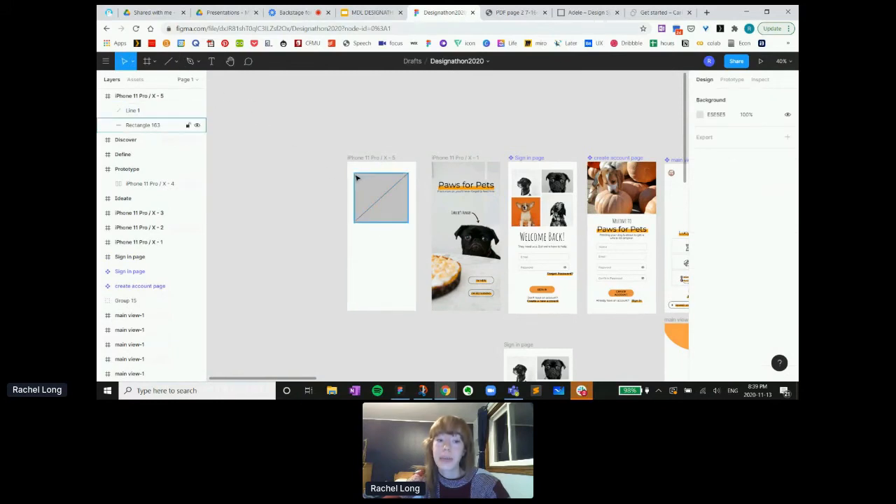
click(173, 64)
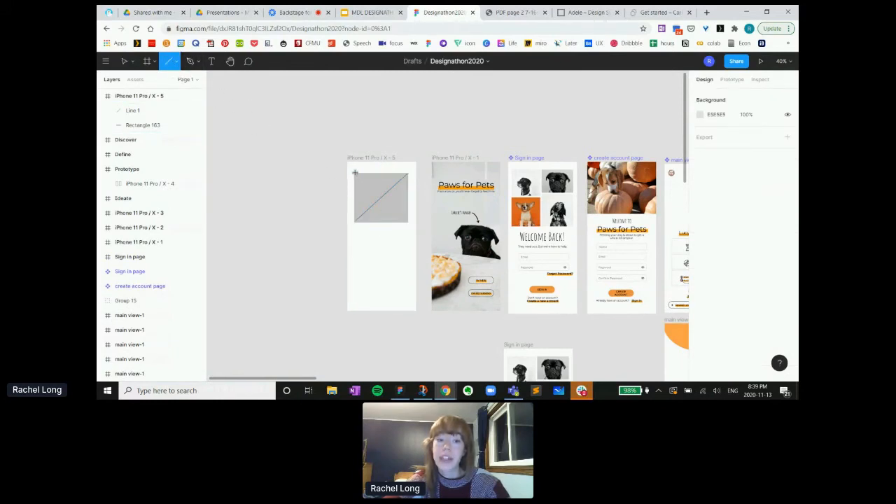
mouse_move(355, 172)
mouse_down()
mouse_move(408, 231)
mouse_move(408, 223)
mouse_up()
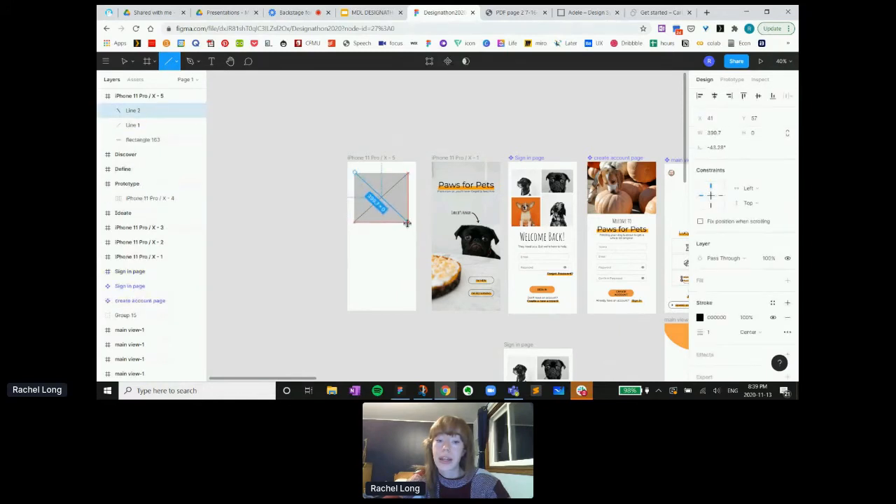
click(381, 254)
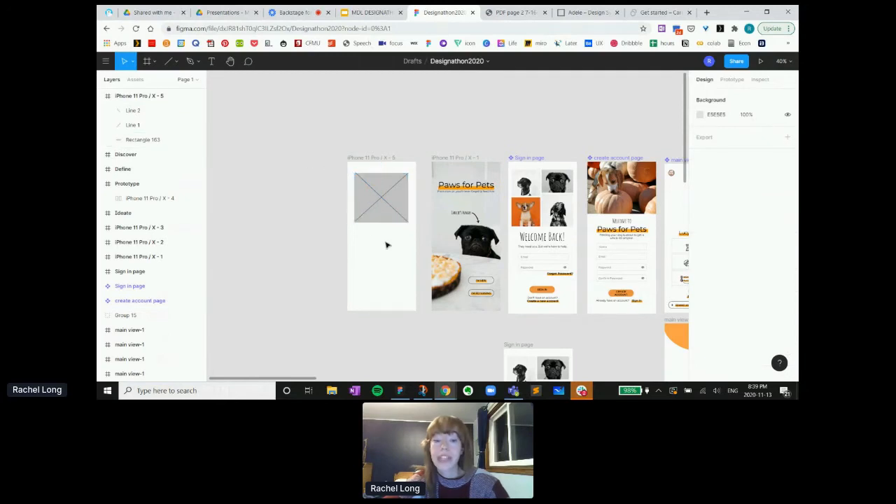
Add a line of placeholder text beginning with "lorem" and center it just below the image placeholder
key(t)
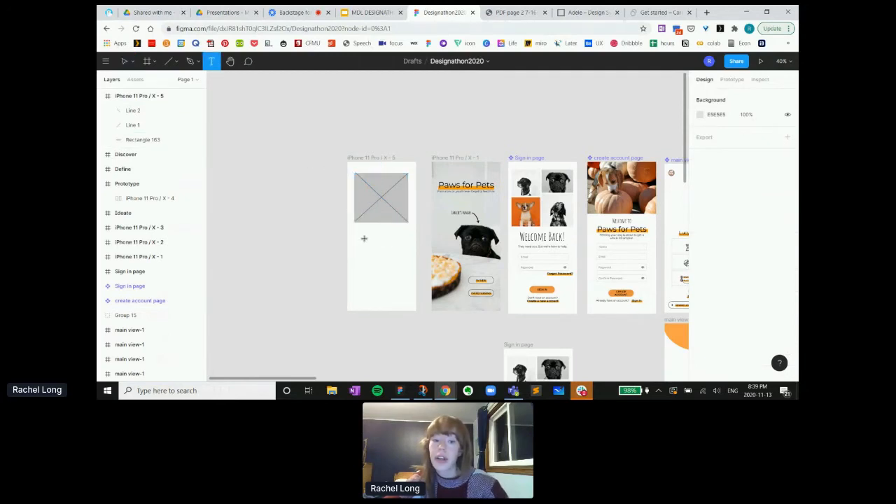
click(363, 238)
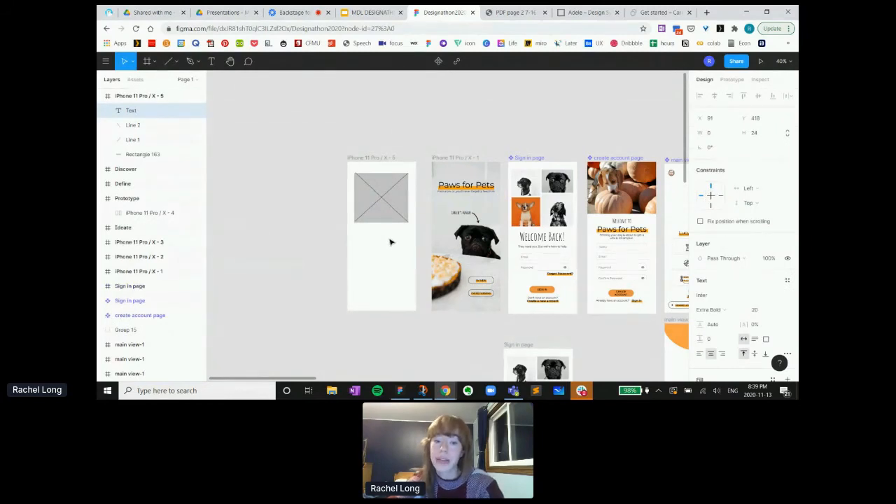
text(lor)
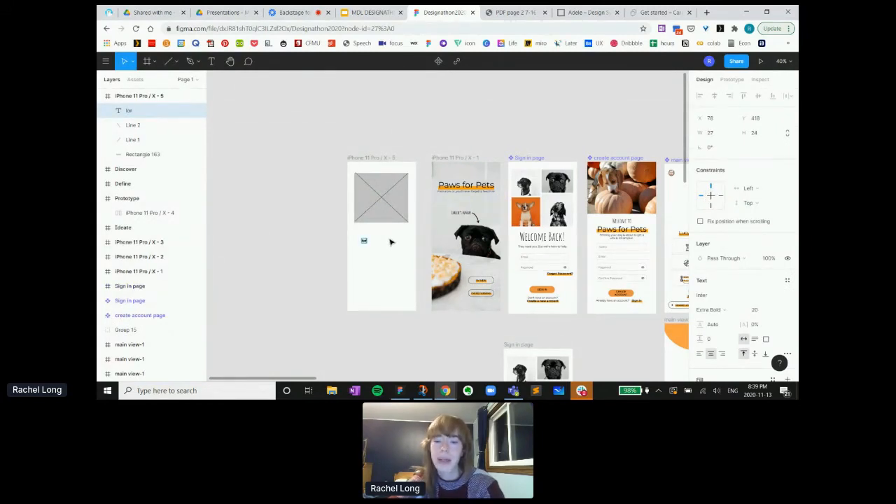
text(em)
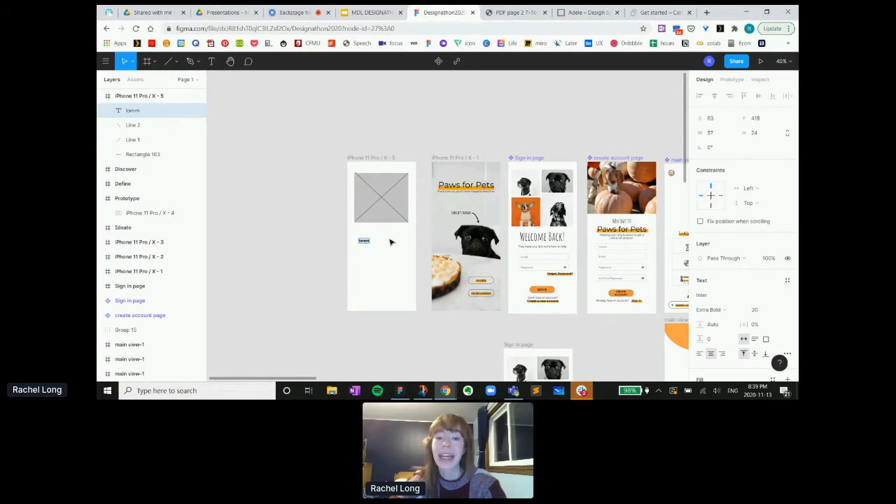
text(lmnvsasmvd)
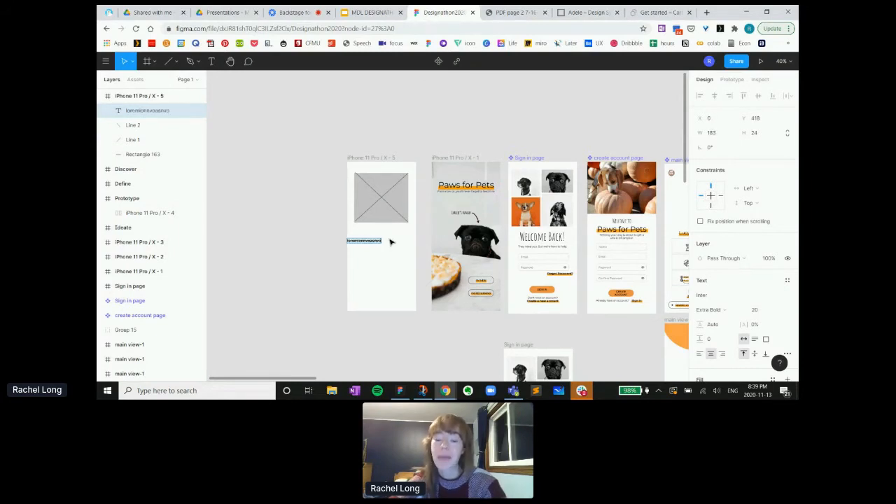
key(Escape)
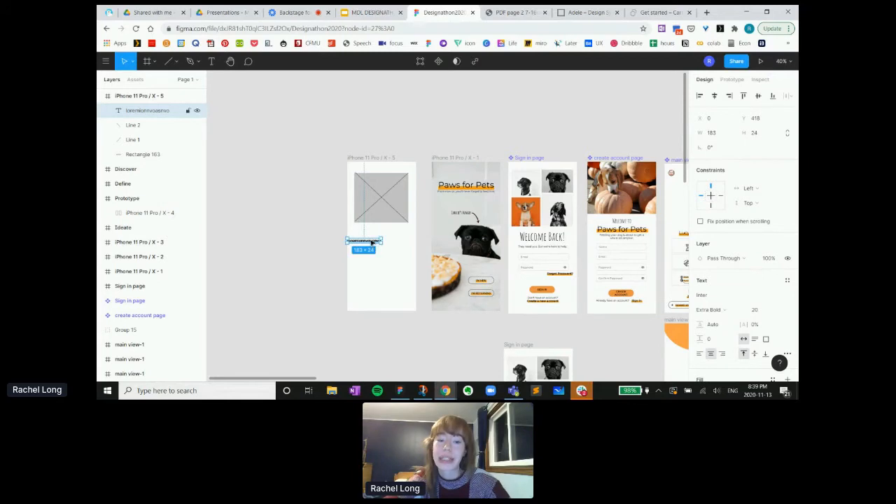
drag(375, 240, 385, 235)
click(378, 268)
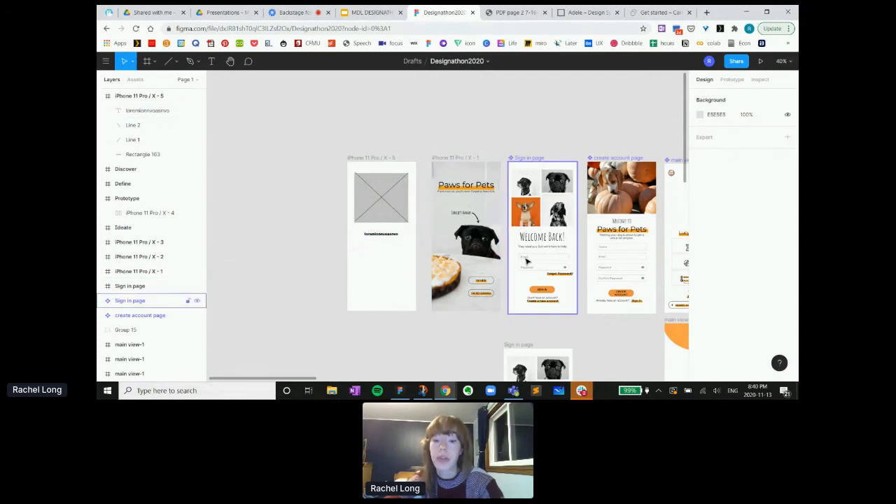
Draw a small rectangle about 219 px wide and 50 px high, centered below the placeholder text
key(r)
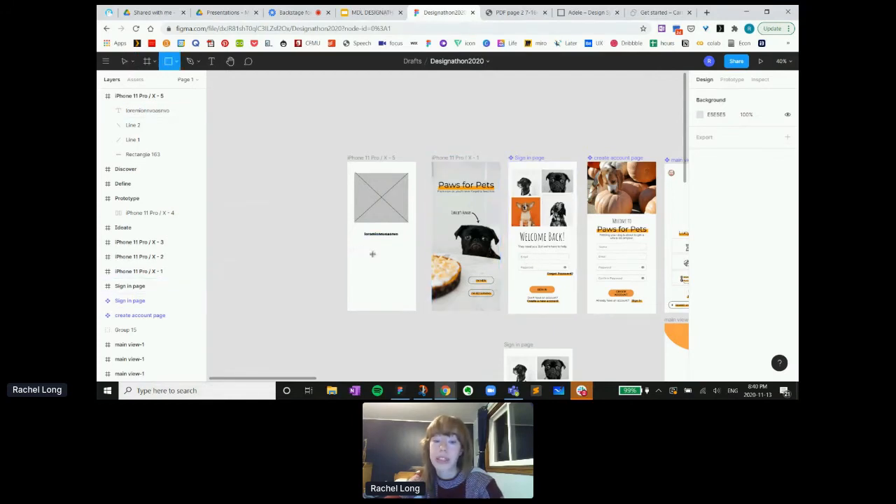
drag(361, 244, 402, 253)
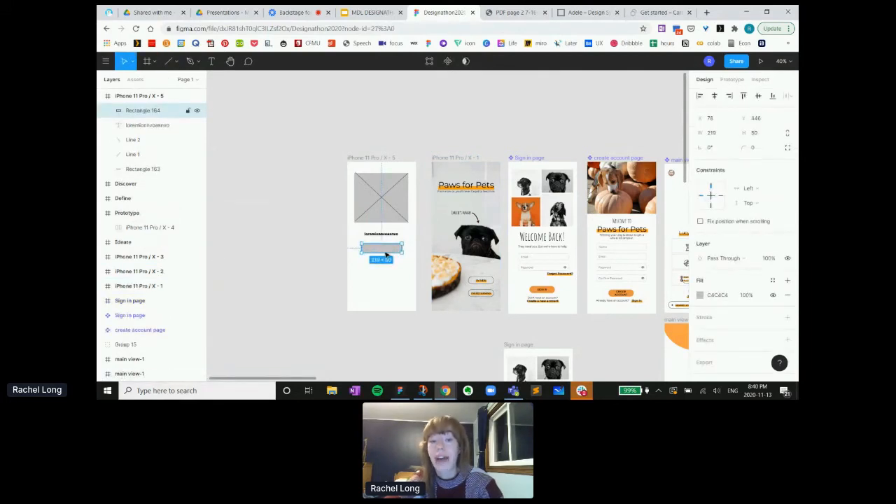
click(169, 61)
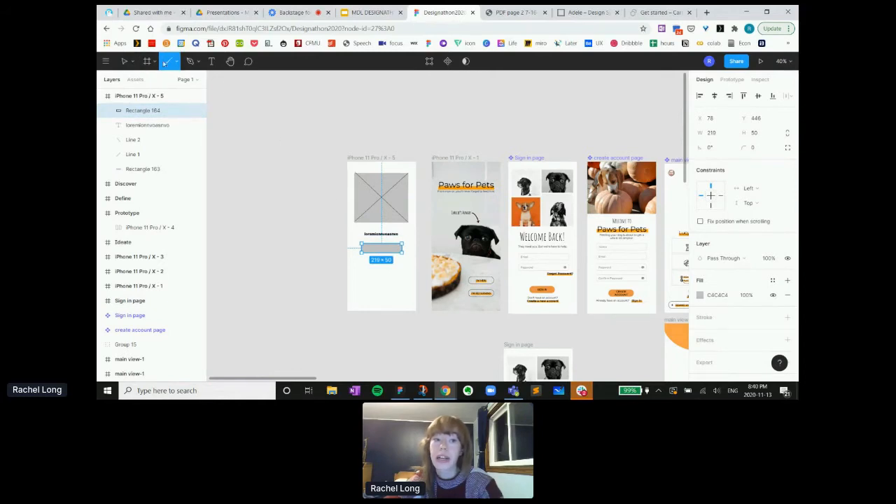
click(179, 65)
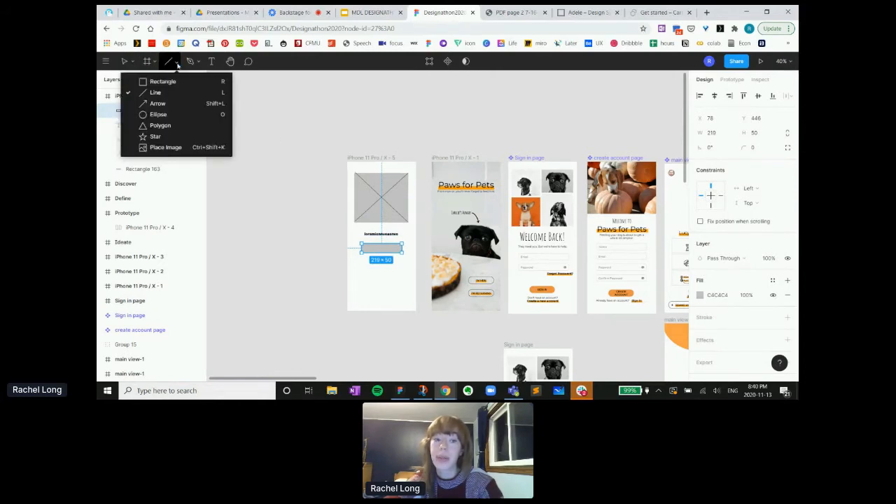
click(176, 63)
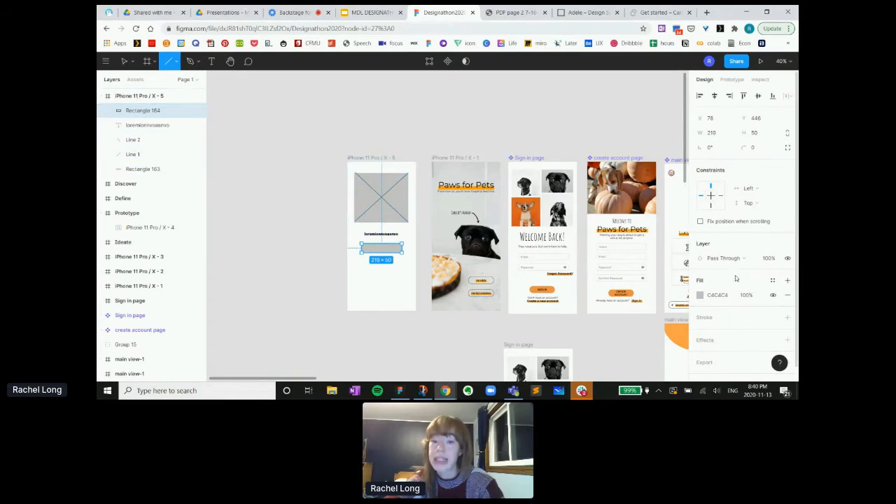
Add a black 1 px inside stroke to the small rectangle and remove its grey fill
click(787, 319)
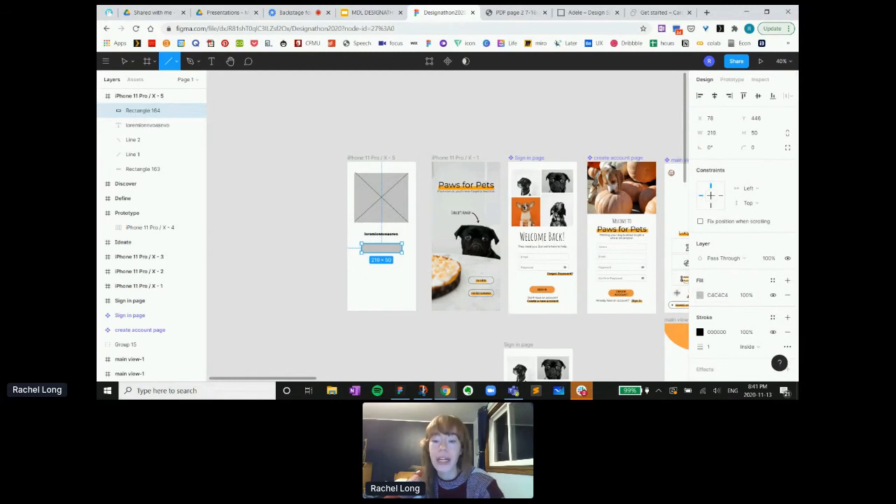
click(789, 296)
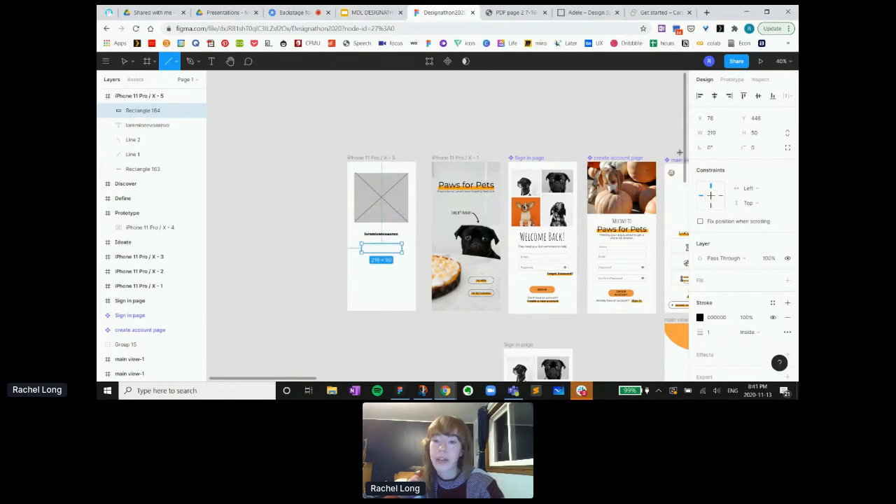
Set the outlined rectangle's corner radius to 30, switch back to the Move tool and deselect the rectangle
click(754, 149)
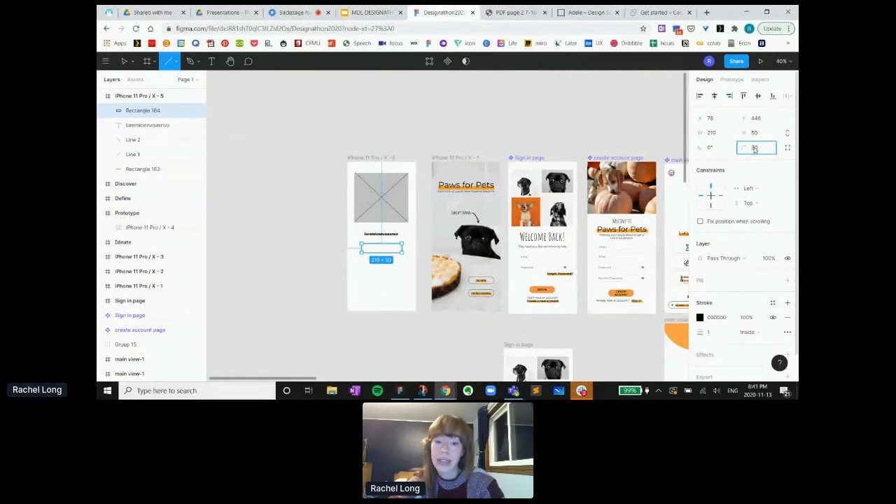
text(30)
key(Return)
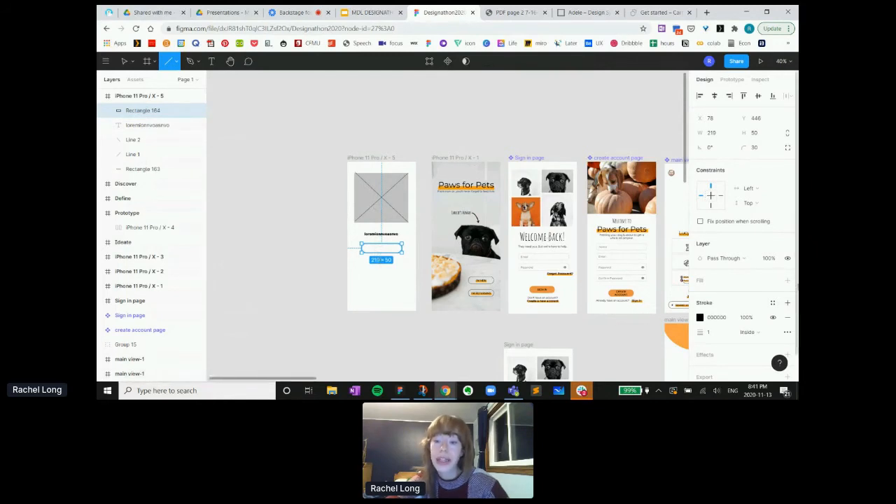
mouse_move(797, 287)
mouse_down()
mouse_move(797, 314)
mouse_move(797, 302)
mouse_up()
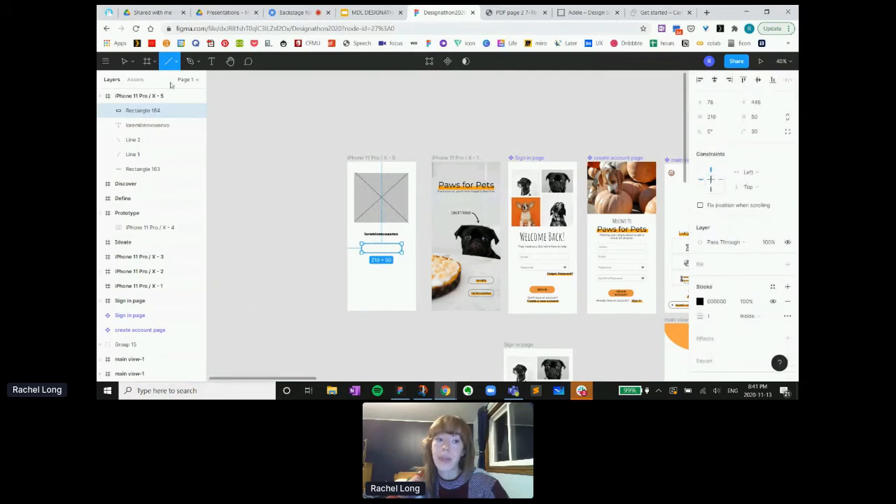
click(122, 61)
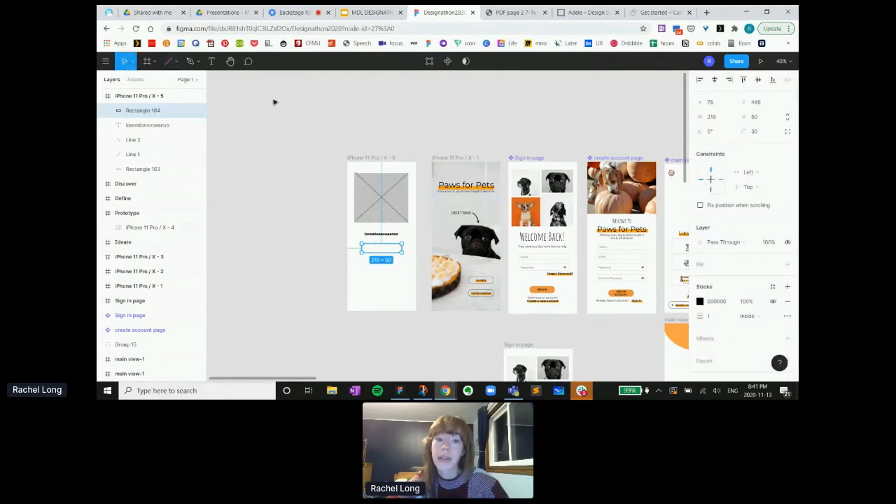
click(376, 168)
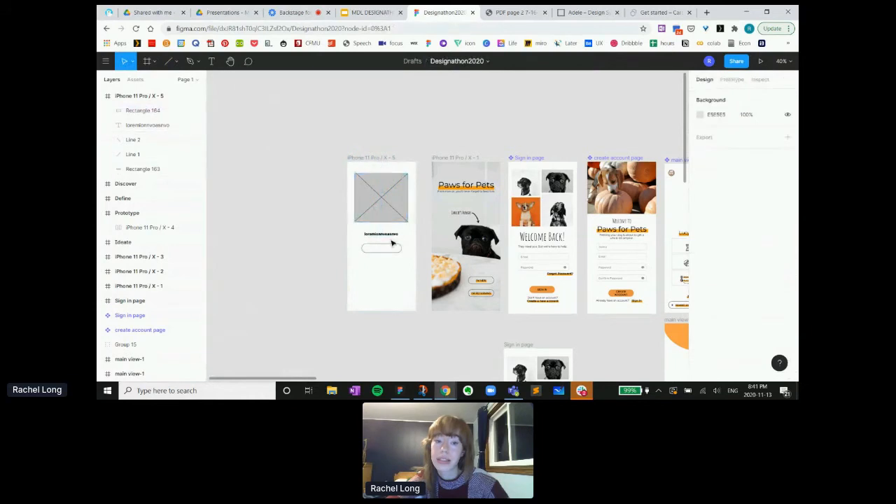
Shorten the iPhone 11 Pro / X - 5 frame to about 705 px high and extend its left edge to about 621 px wide
click(375, 159)
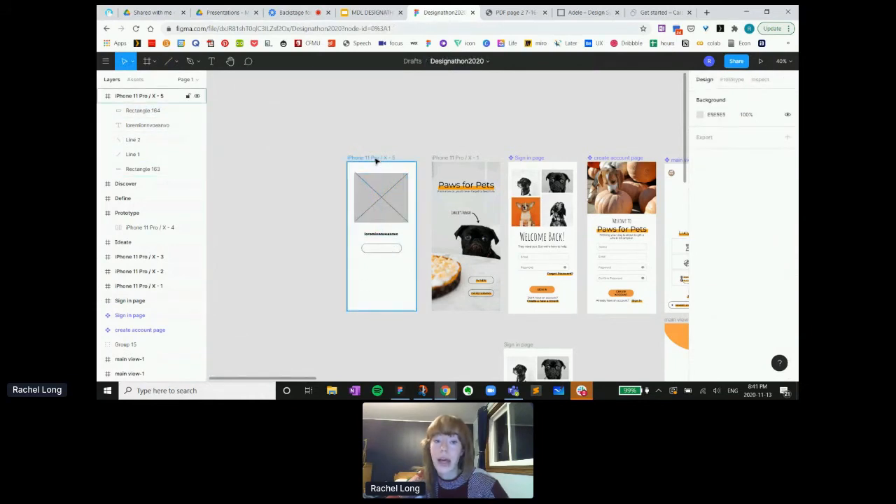
click(375, 160)
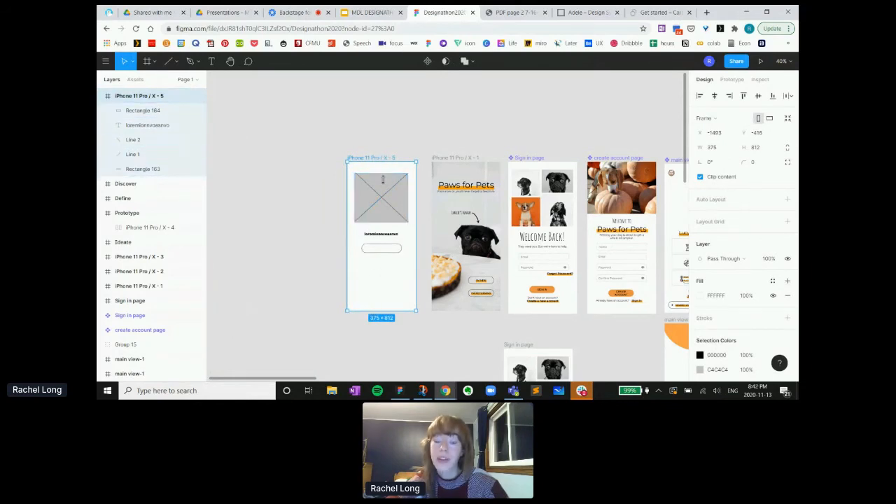
drag(373, 311, 375, 289)
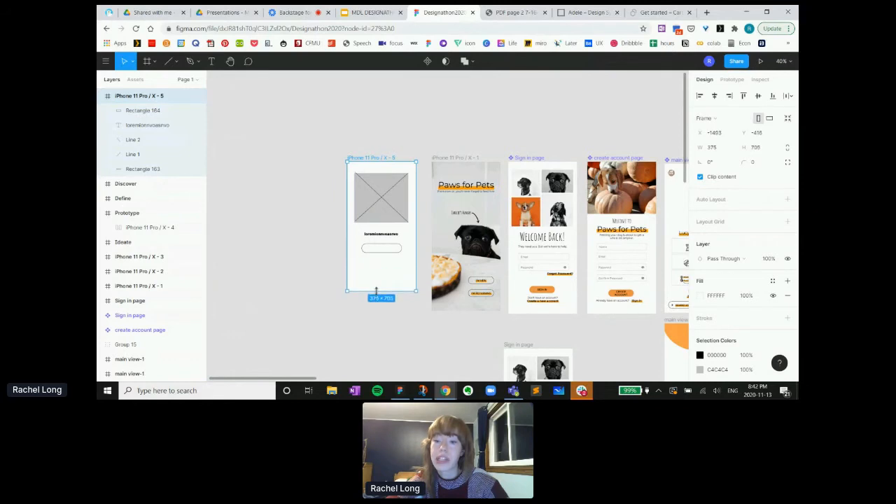
drag(347, 240, 302, 239)
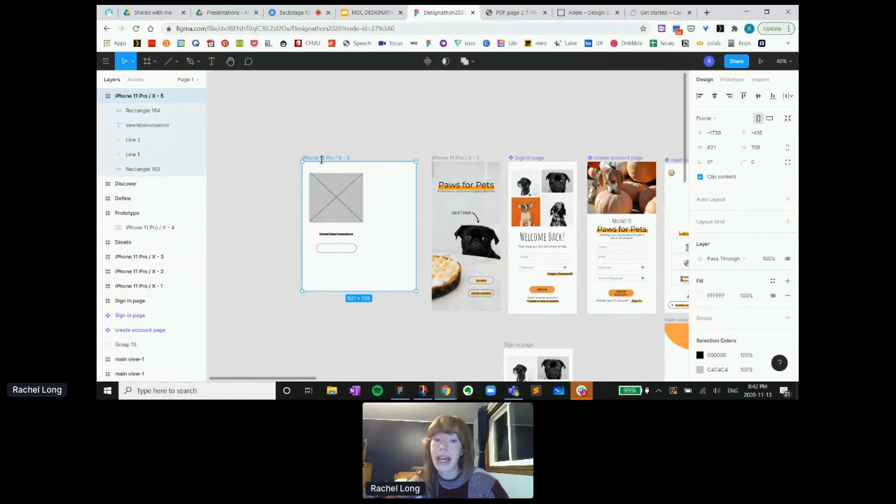
Narrow the wireframe frame from its right edge to about 389 px wide
click(338, 197)
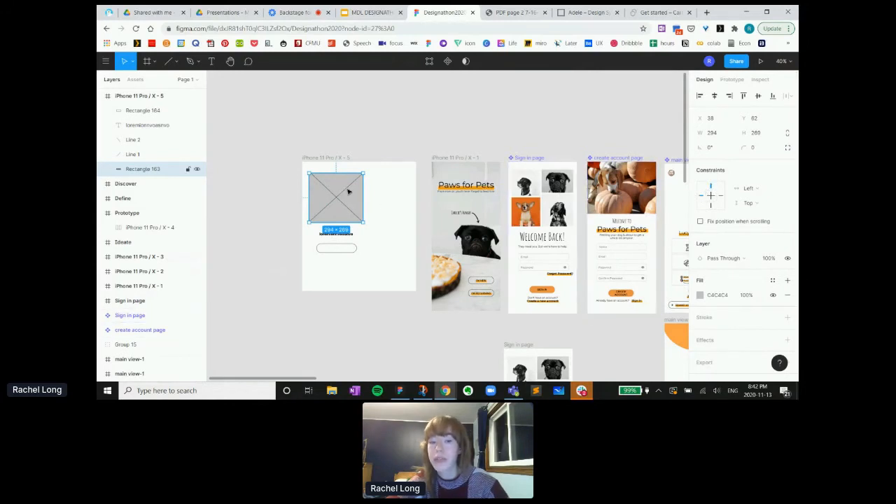
click(326, 160)
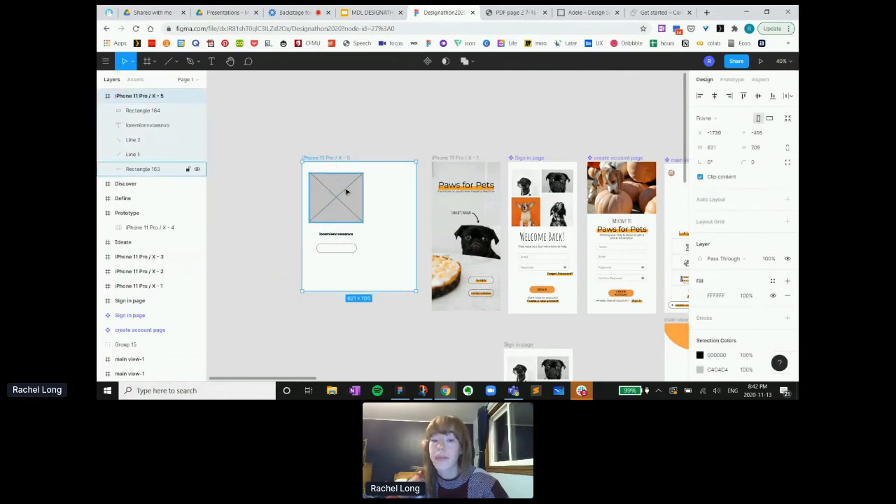
drag(416, 198, 375, 196)
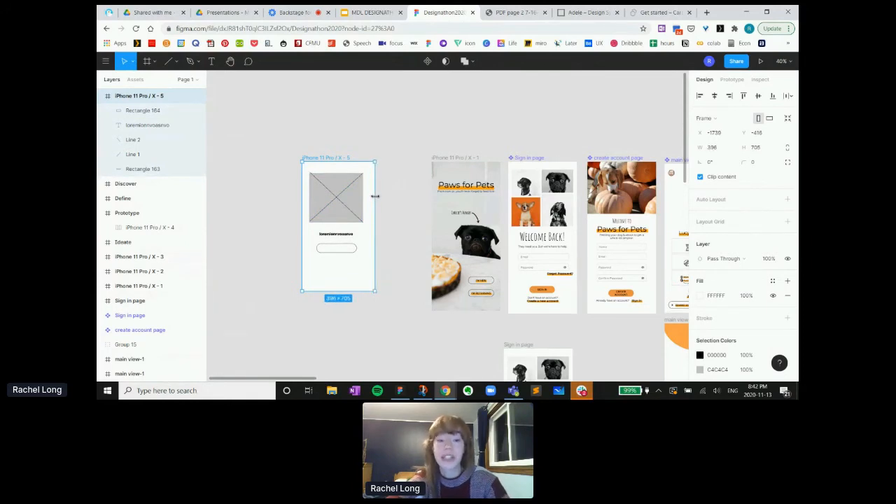
mouse_move(374, 198)
mouse_down()
mouse_move(399, 197)
mouse_move(373, 196)
mouse_up()
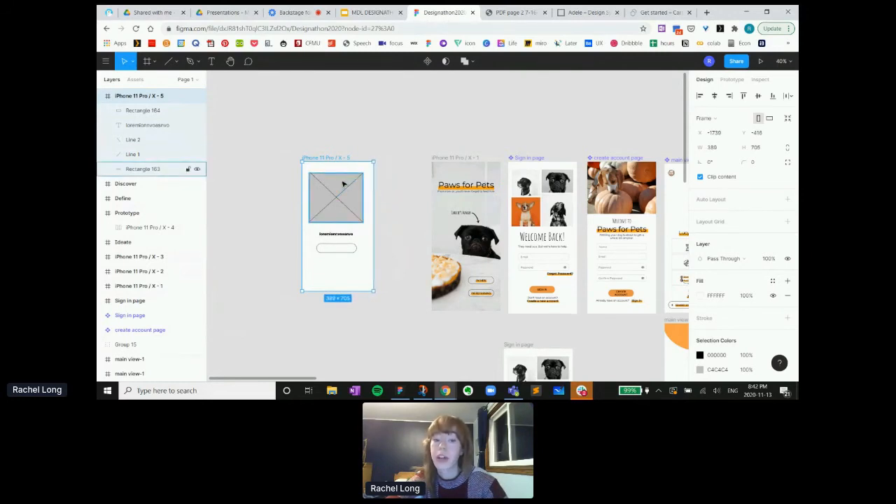
Set the horizontal constraint of the grey image placeholder rectangle to Right
click(343, 183)
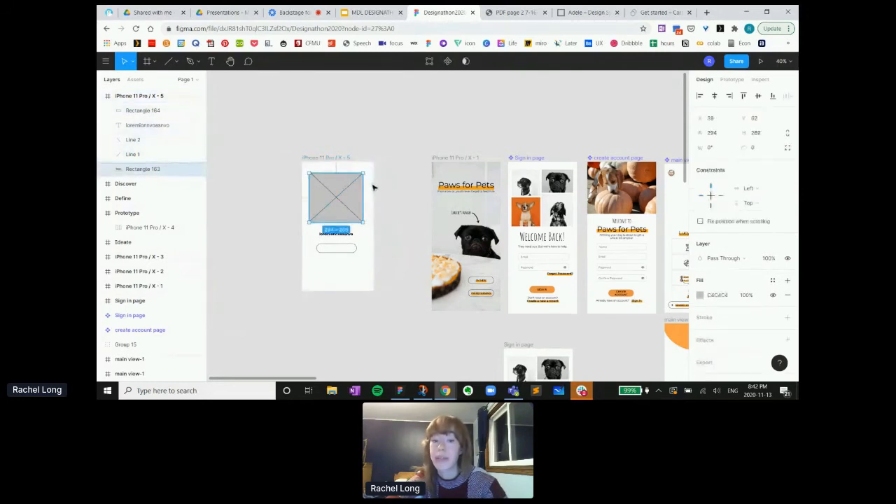
click(340, 163)
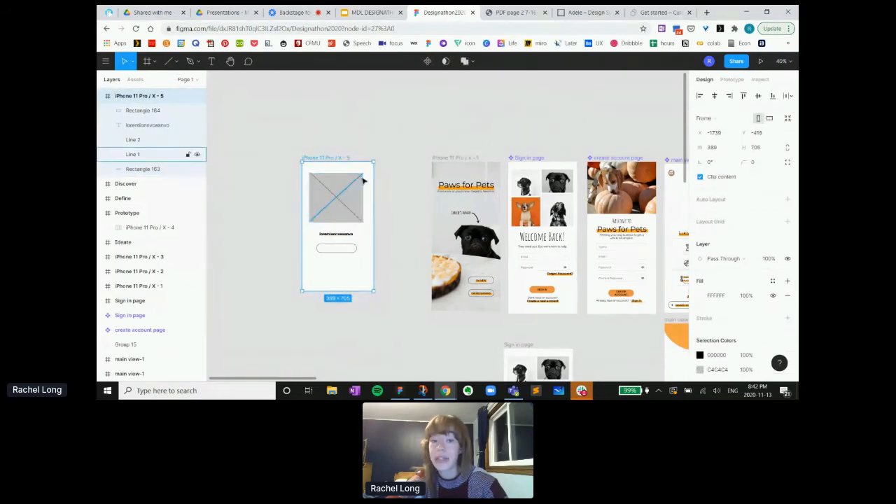
click(343, 180)
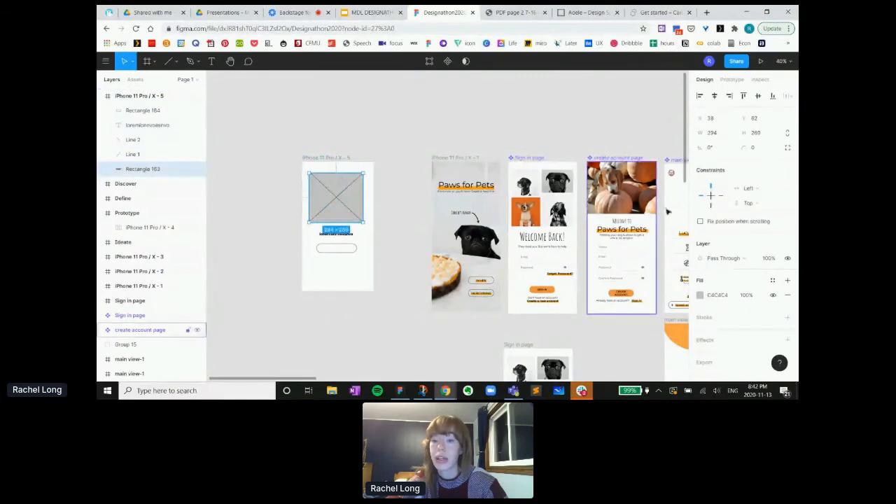
click(722, 196)
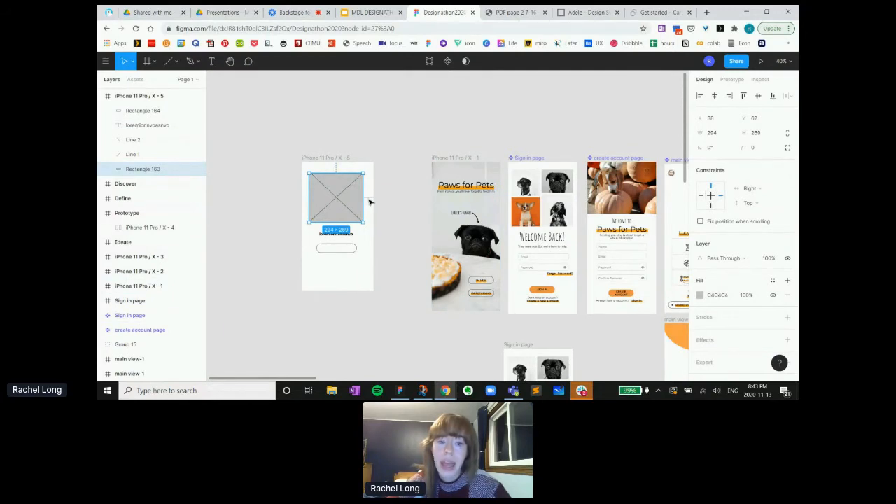
Test the constraint by resizing the wireframe frame from its right edge to about 392 px wide, and deselect it
click(344, 161)
mouse_move(374, 198)
mouse_down()
mouse_move(410, 198)
mouse_move(364, 198)
mouse_move(374, 196)
mouse_up()
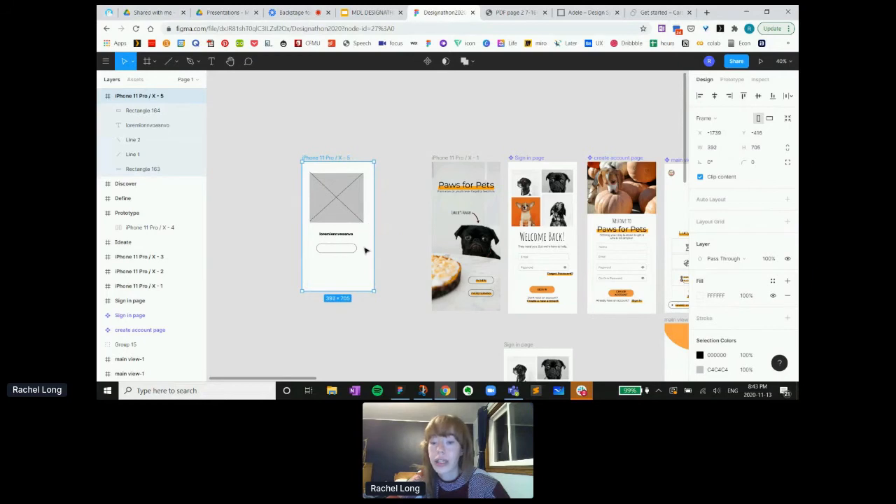
click(343, 263)
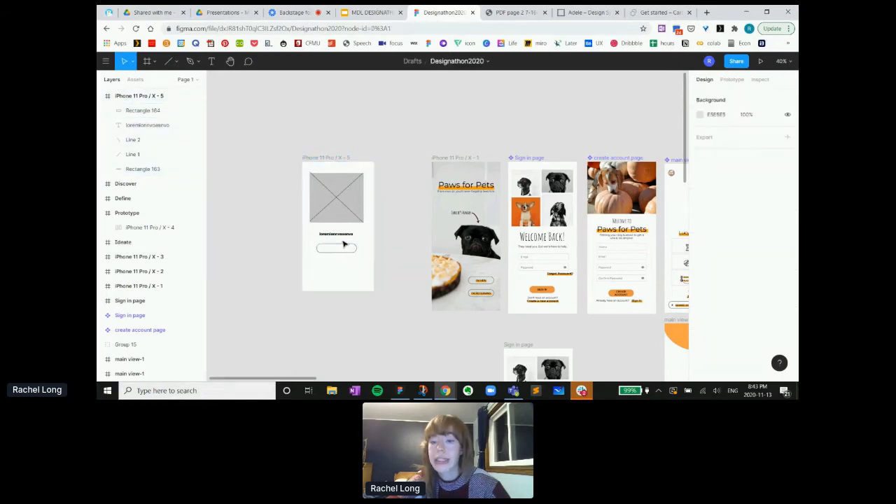
Switch to the Hopin event page to read the stage chat for participants' questions, and return to the Figma file
click(294, 12)
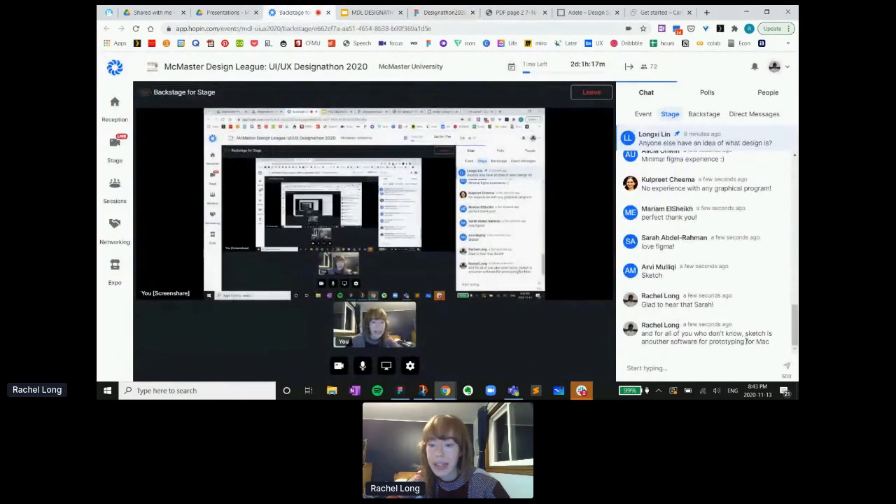
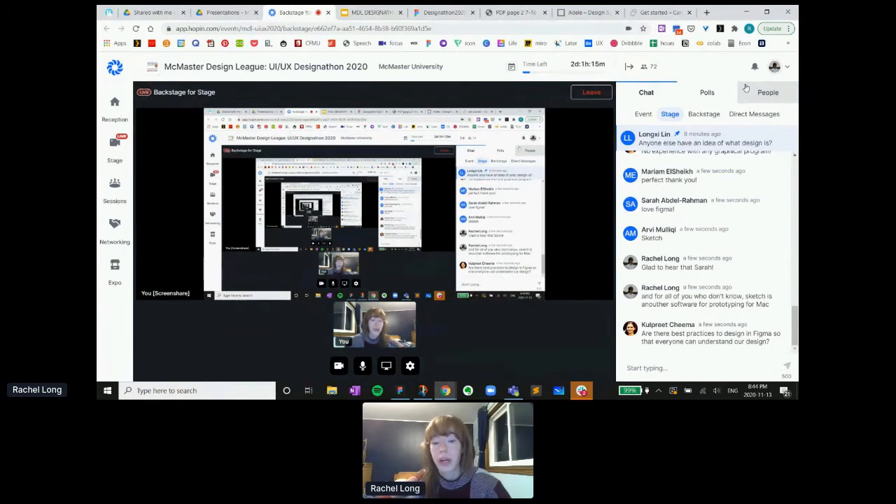
click(443, 12)
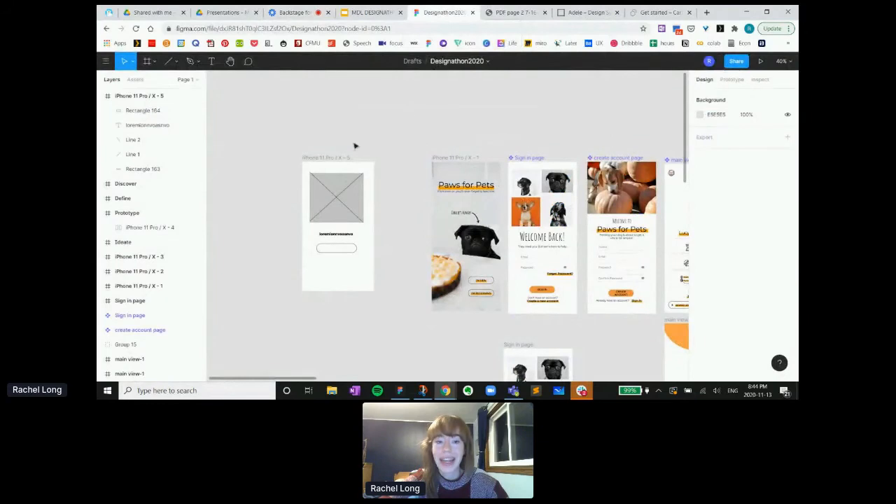
Widen the wireframe frame to about 394 px from its right edge and deselect it
click(328, 158)
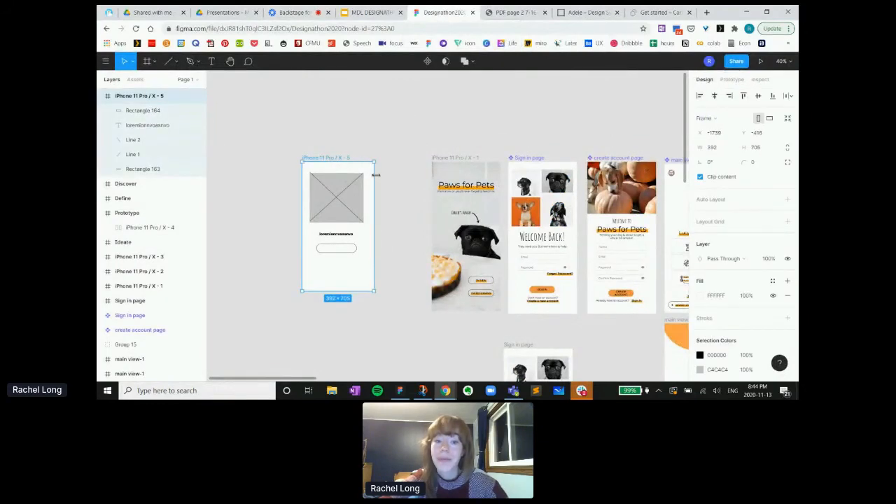
drag(375, 175, 376, 175)
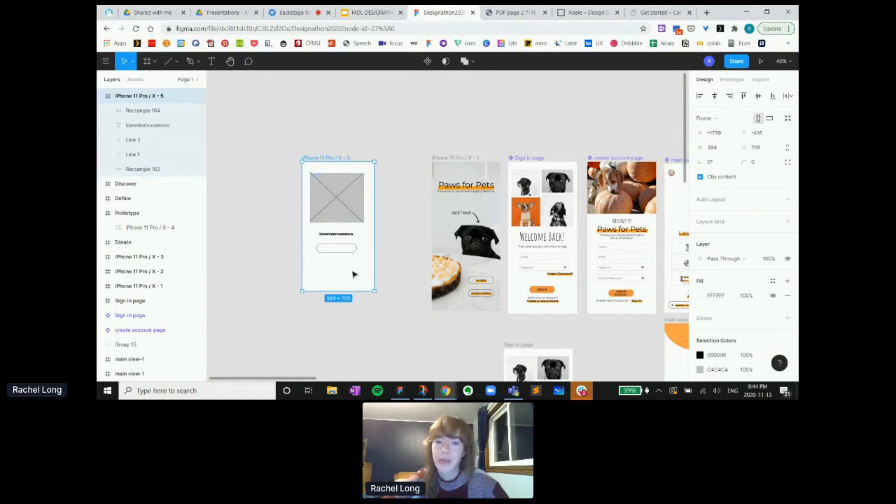
key(Escape)
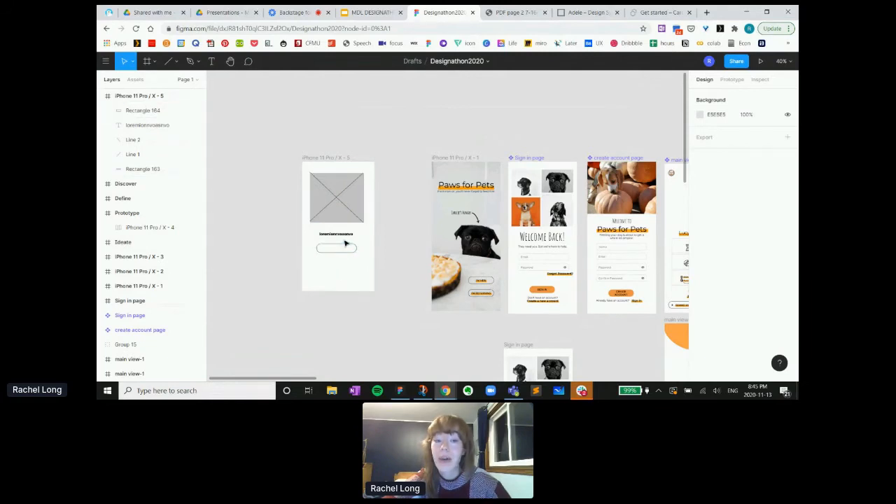
Examine the frame, shape and pen tool choices available for building the wireframe screen
click(341, 159)
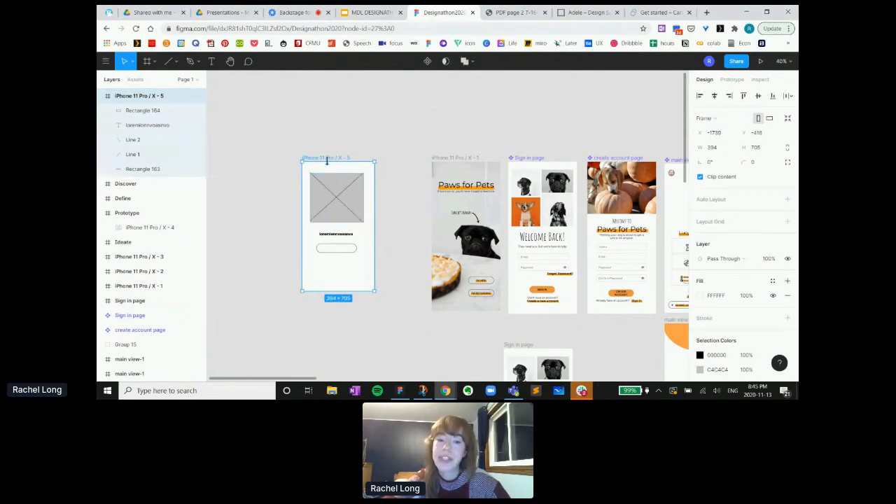
click(155, 63)
click(156, 64)
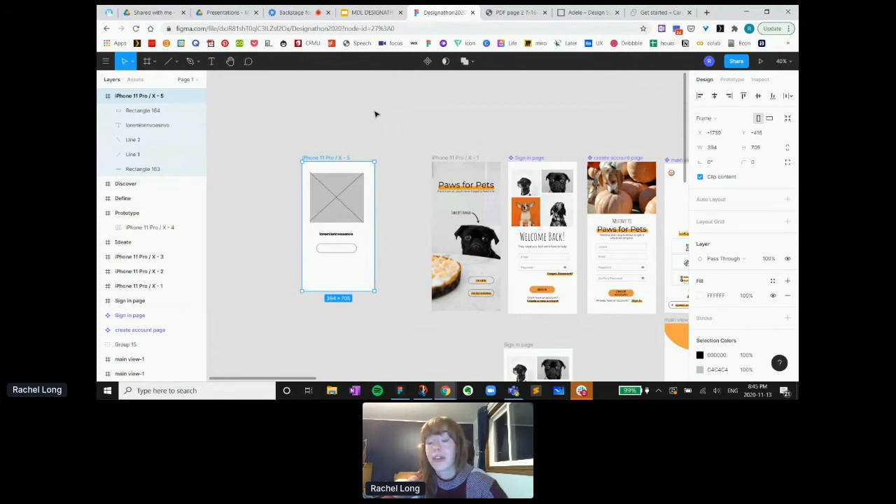
scroll(370, 112, up, 3)
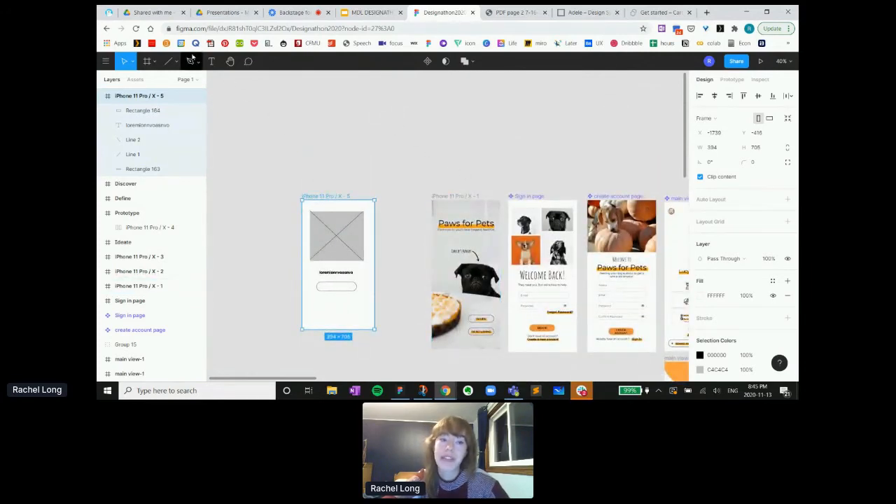
click(178, 61)
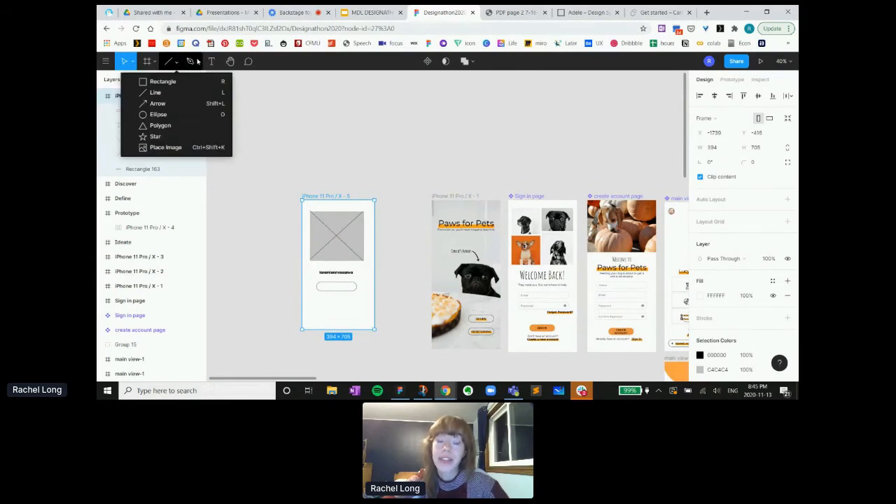
click(199, 61)
click(178, 62)
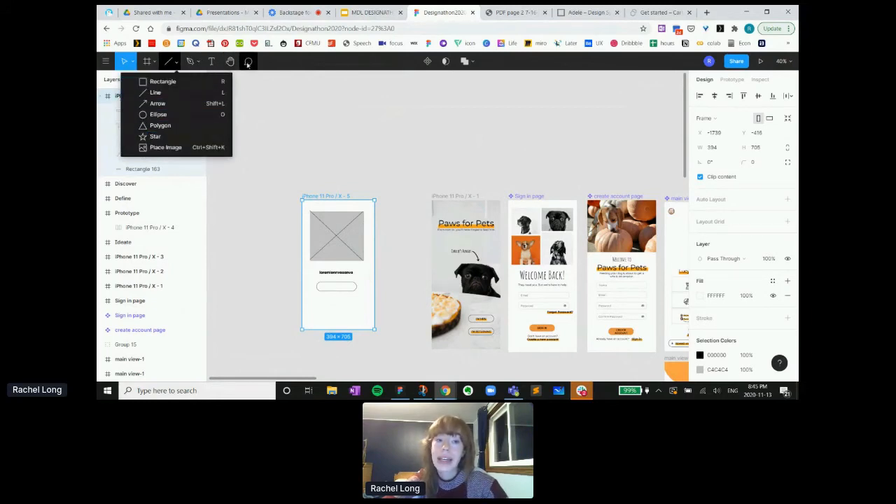
click(365, 194)
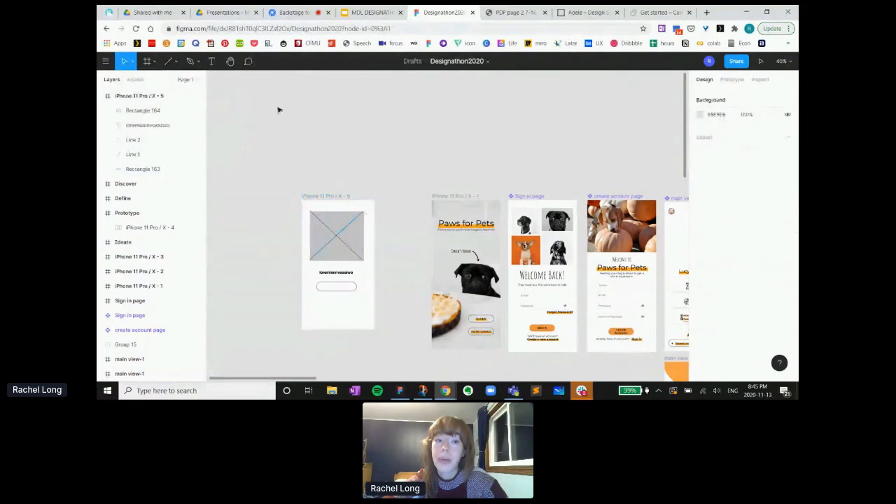
Try placing a comment pin on the iPhone 11 Pro / X - 1 screen and moving it onto the empty canvas
click(248, 62)
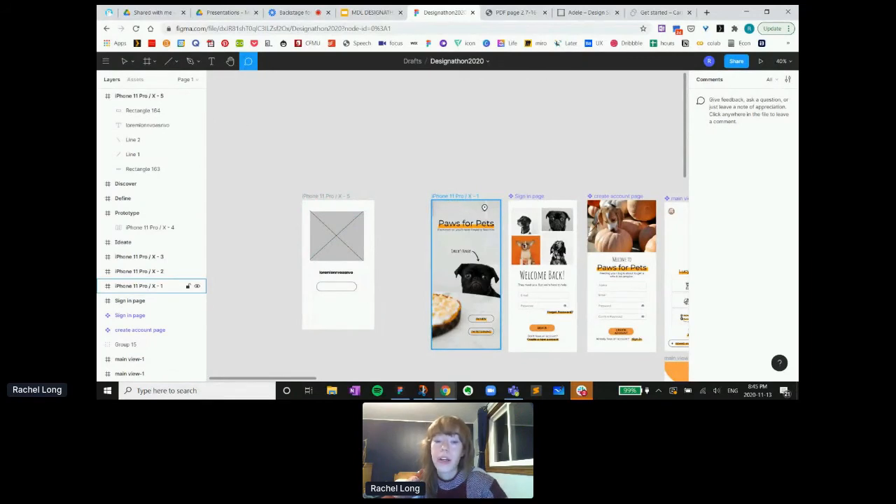
click(483, 209)
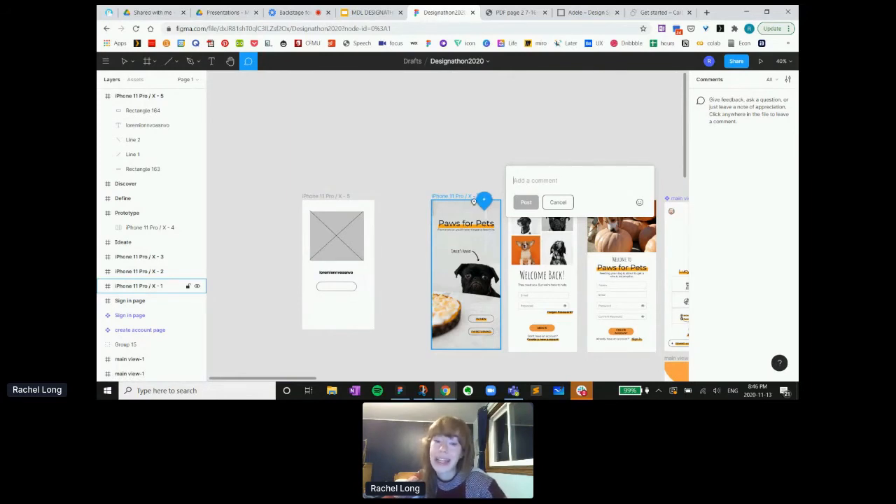
drag(487, 203, 385, 158)
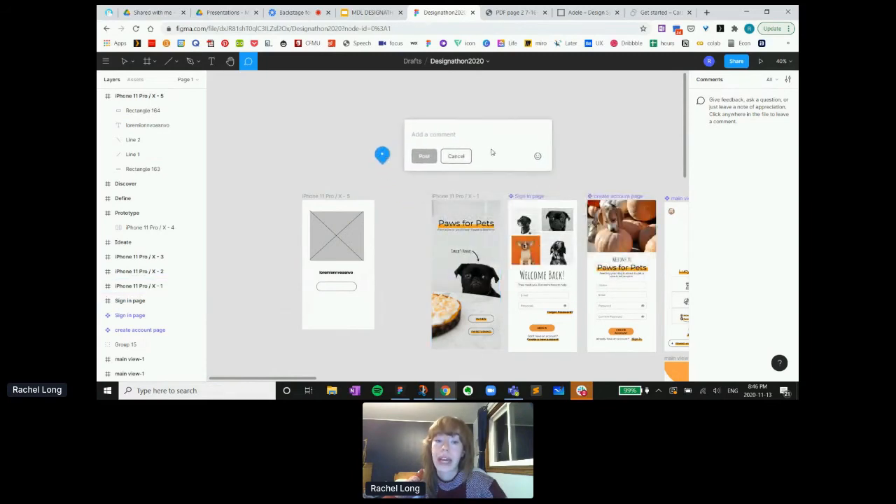
click(462, 152)
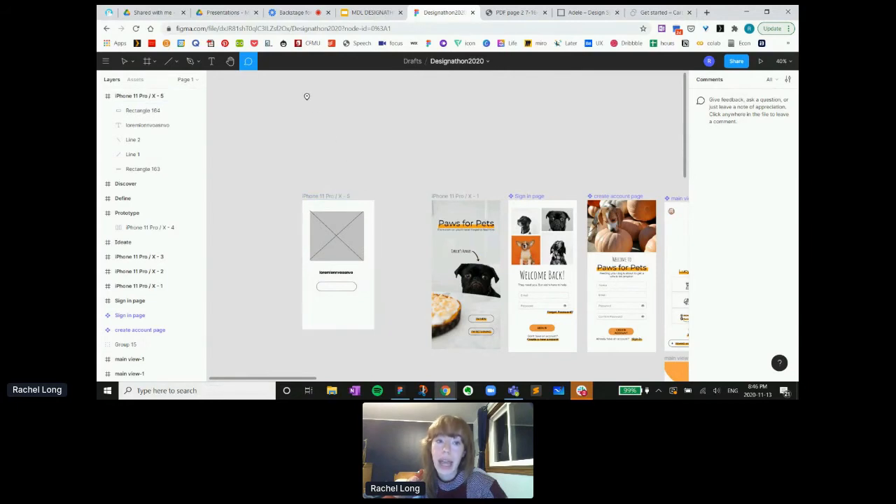
click(128, 62)
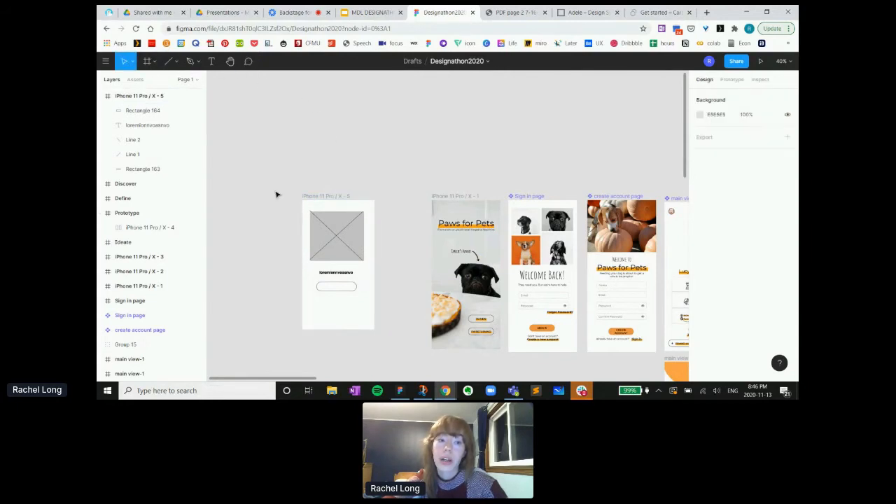
Reorder the Line 2 layer below Line 1 and beneath the grey Rectangle 163, and deselect it
click(143, 141)
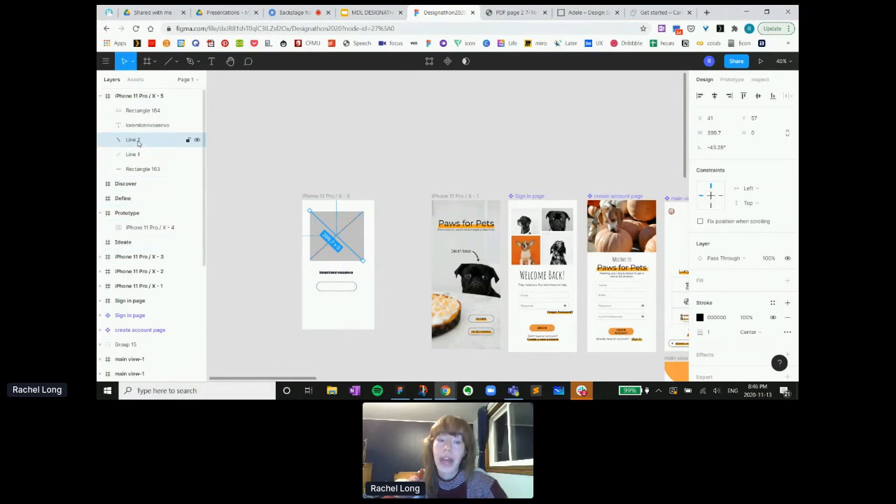
drag(138, 143, 138, 158)
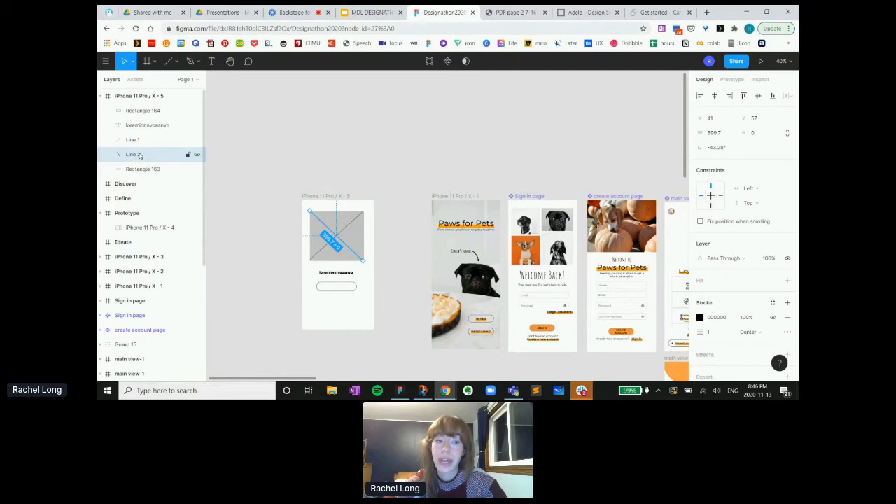
drag(140, 156, 141, 174)
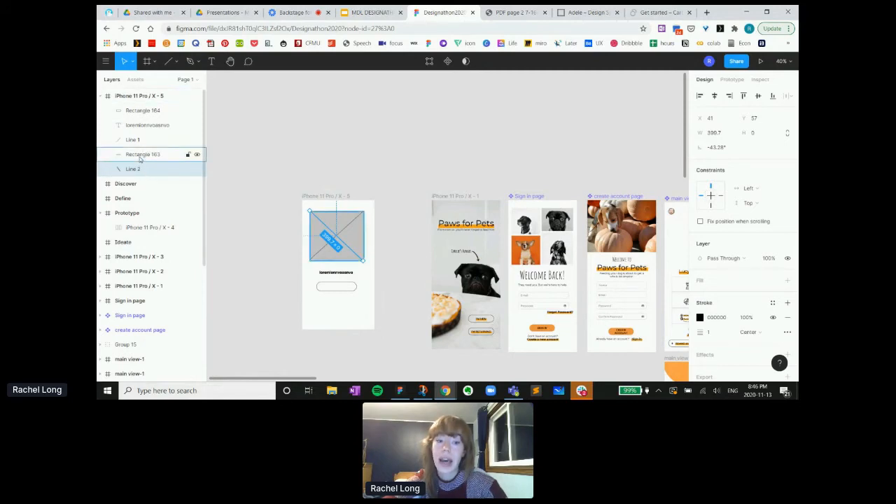
click(376, 245)
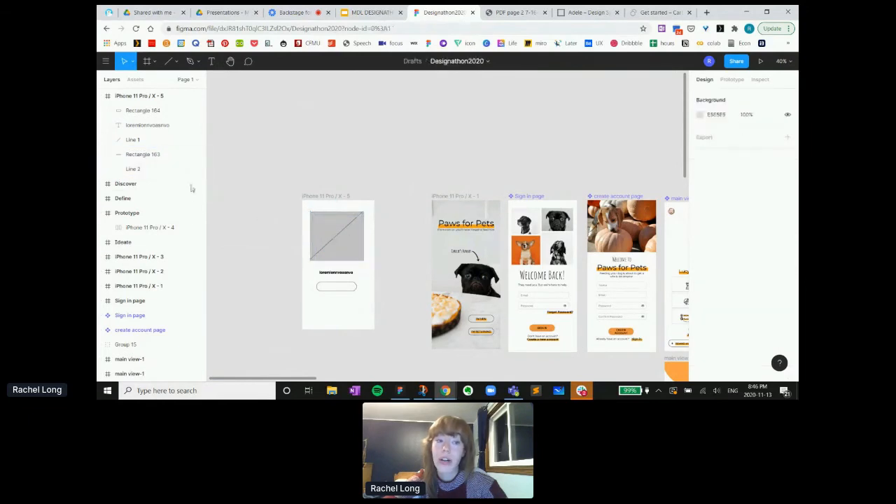
Add a 10 px layout grid to the iPhone 11 Pro / X - 5 wireframe frame
click(142, 169)
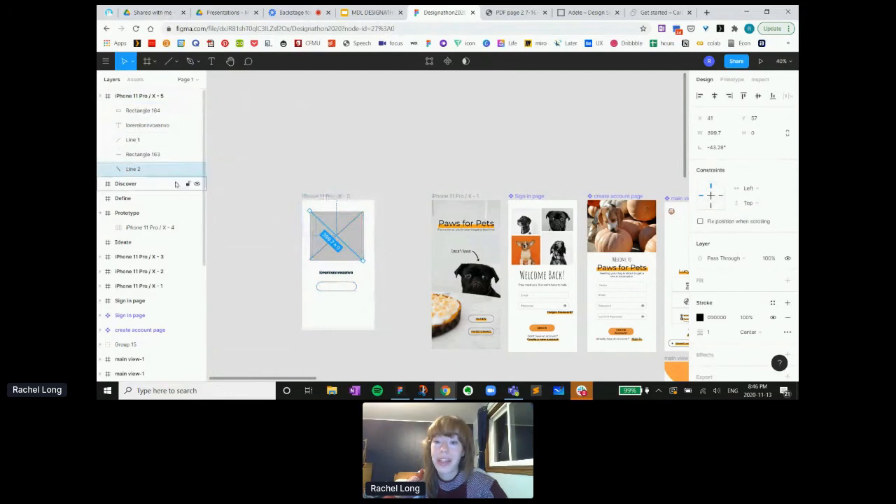
click(381, 209)
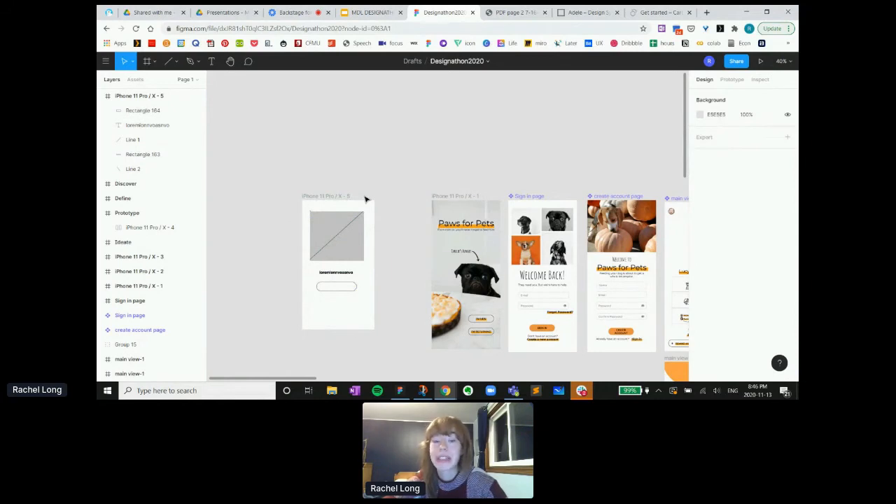
click(329, 197)
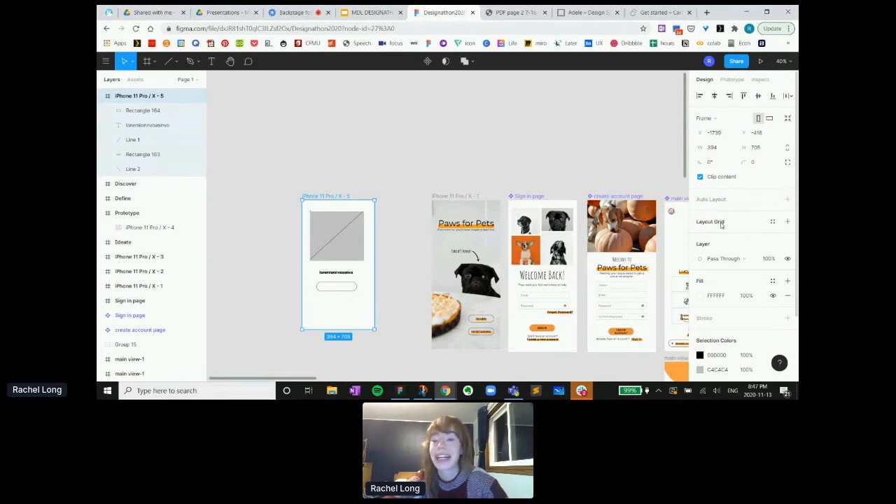
click(788, 222)
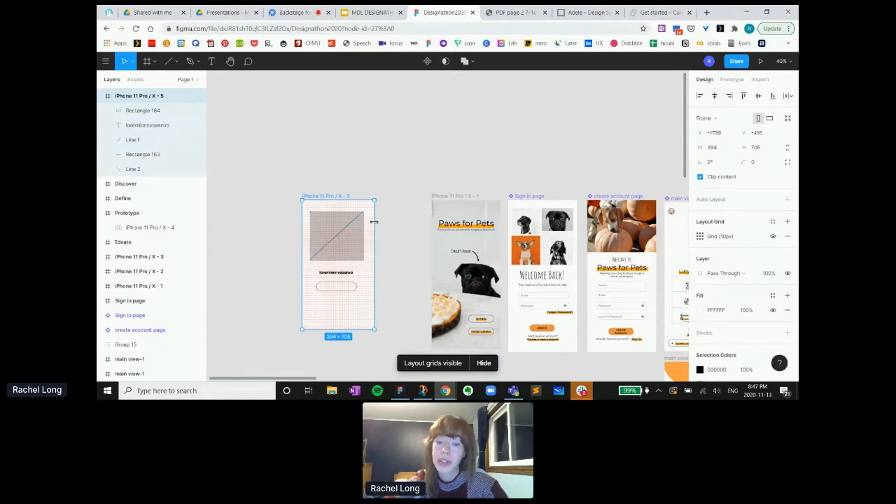
Narrow the wireframe frame to about 387 px from its right edge and deselect it
mouse_move(375, 222)
mouse_down()
mouse_move(384, 221)
mouse_move(373, 220)
mouse_up()
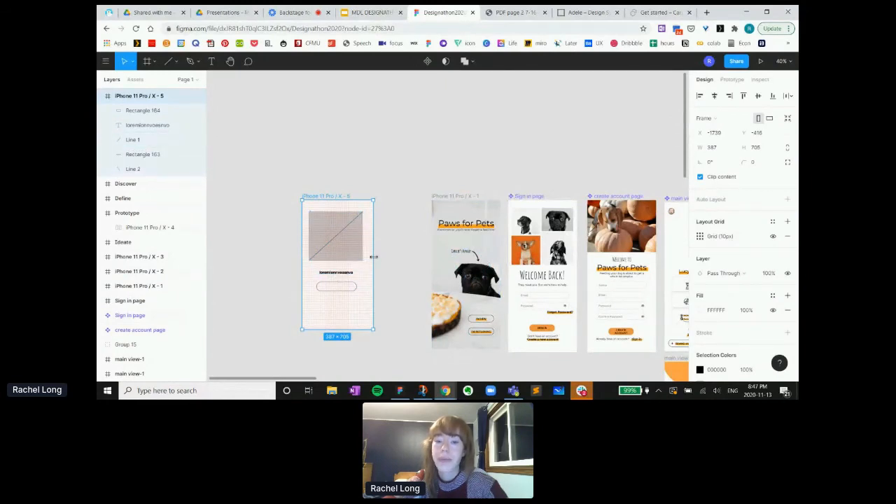
scroll(380, 260, right, 1)
scroll(380, 259, left, 1)
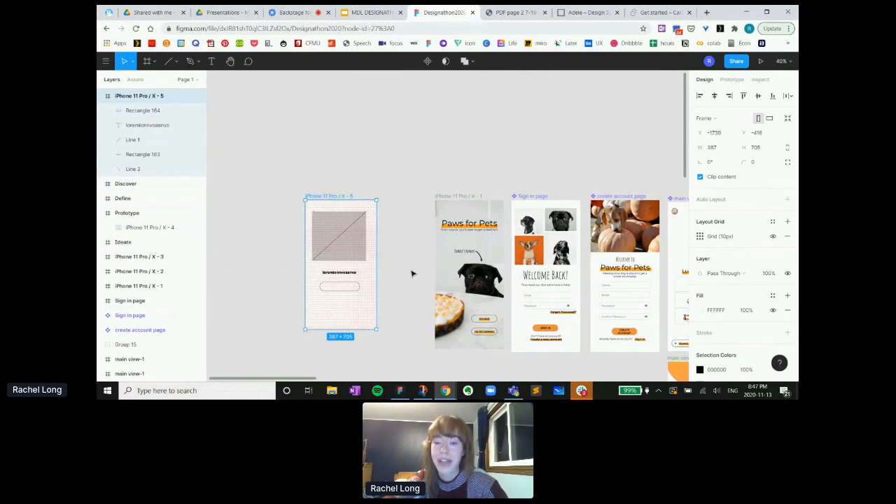
scroll(412, 274, down, 1)
scroll(411, 274, left, 2)
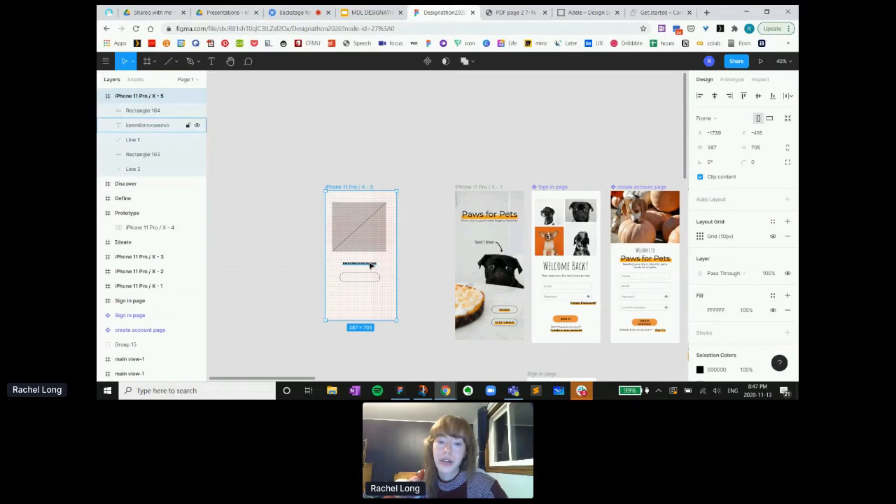
click(375, 264)
click(388, 264)
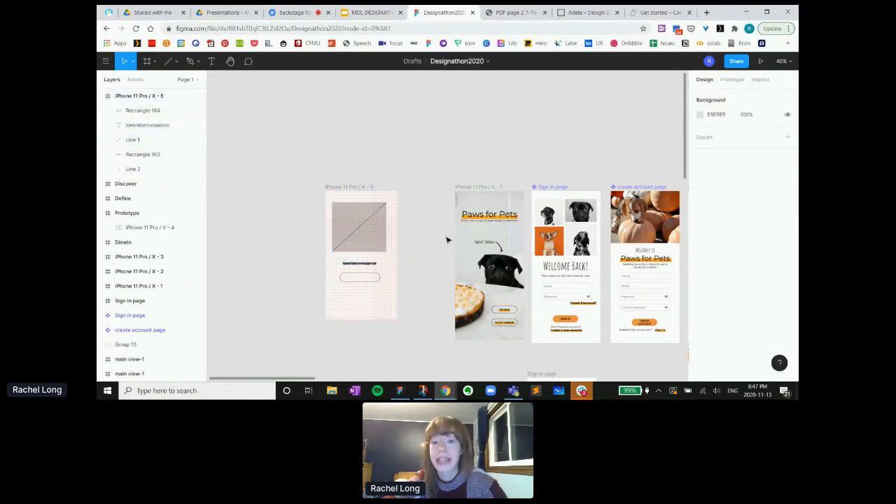
Examine the finished Paws for Pets screens, including the Sign in page and main view-1 frames
scroll(446, 239, right, 5)
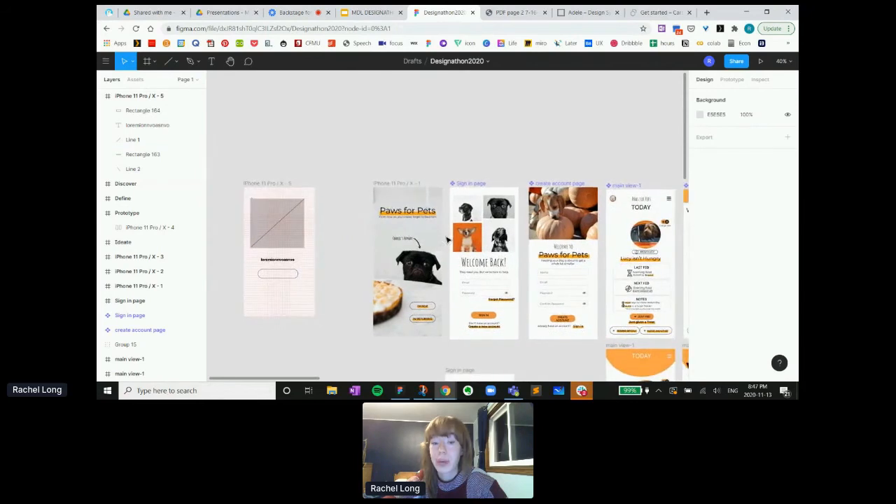
click(483, 200)
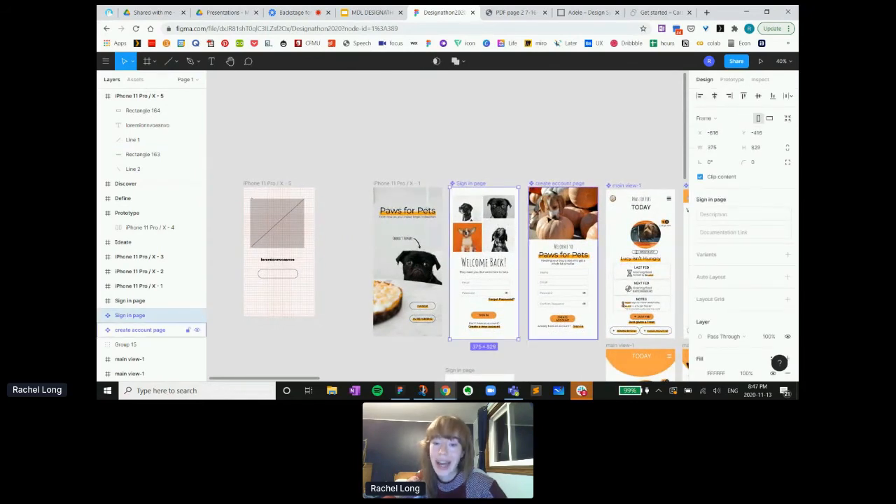
scroll(550, 219, right, 2)
scroll(549, 220, right, 2)
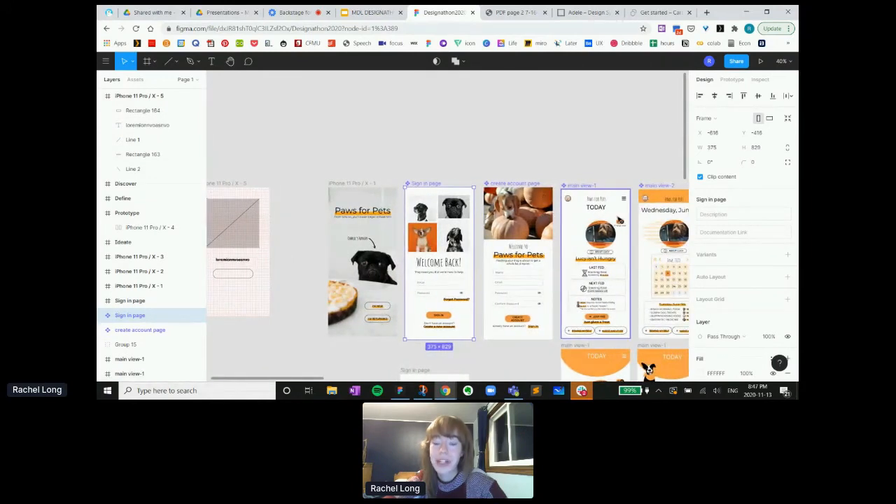
scroll(600, 213, right, 4)
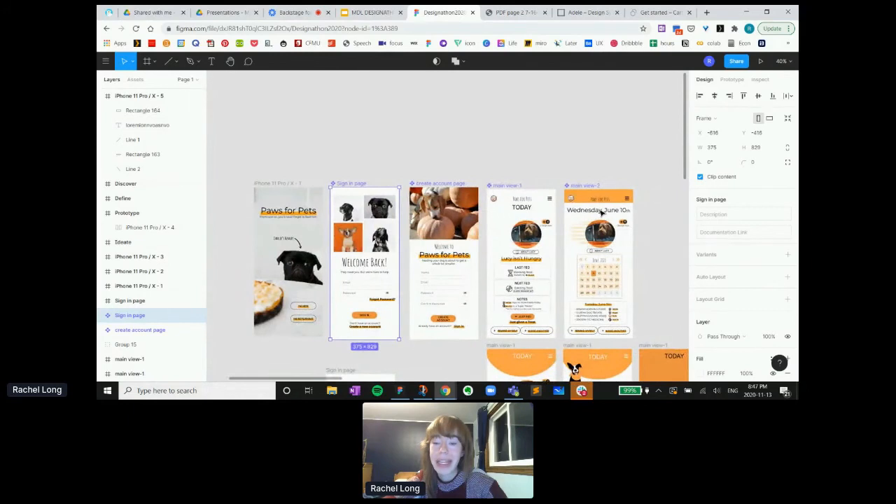
click(508, 198)
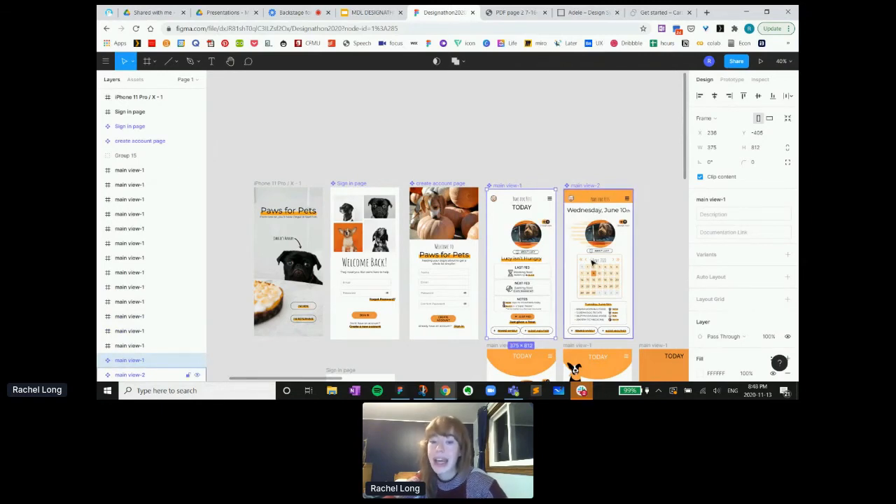
scroll(594, 262, down, 1)
scroll(574, 231, up, 1)
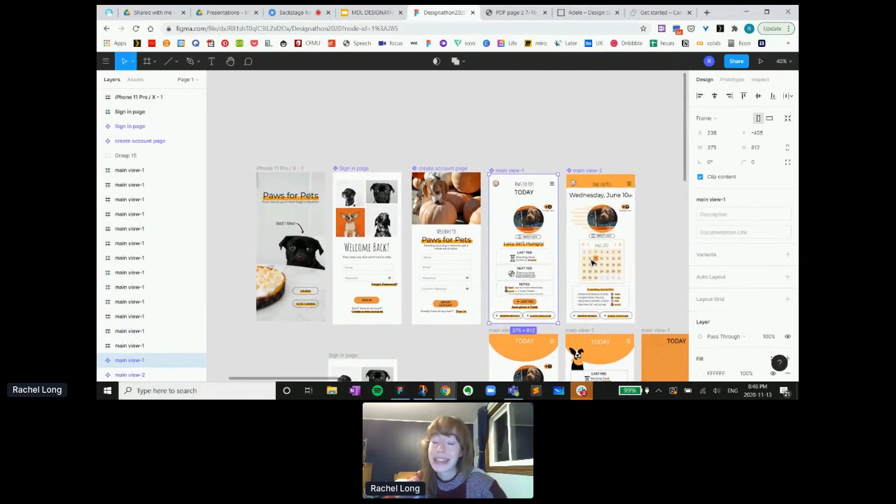
click(377, 151)
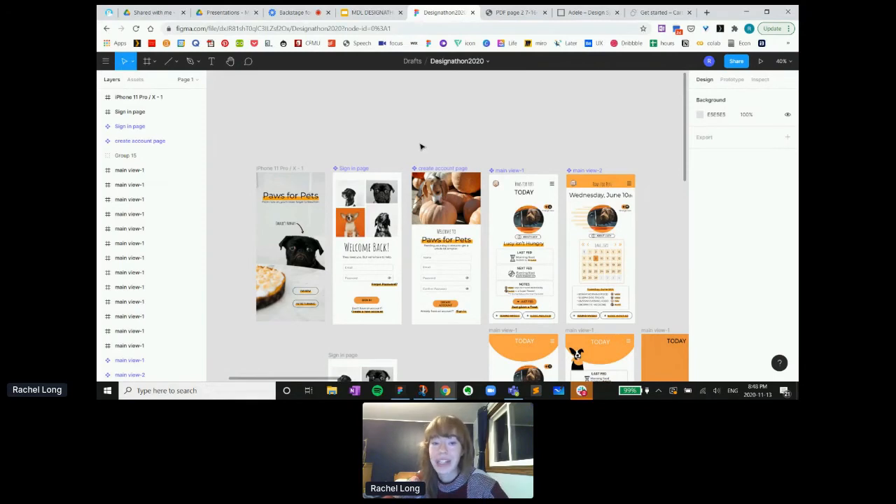
scroll(420, 145, left, 1)
scroll(420, 145, down, 1)
scroll(421, 147, right, 1)
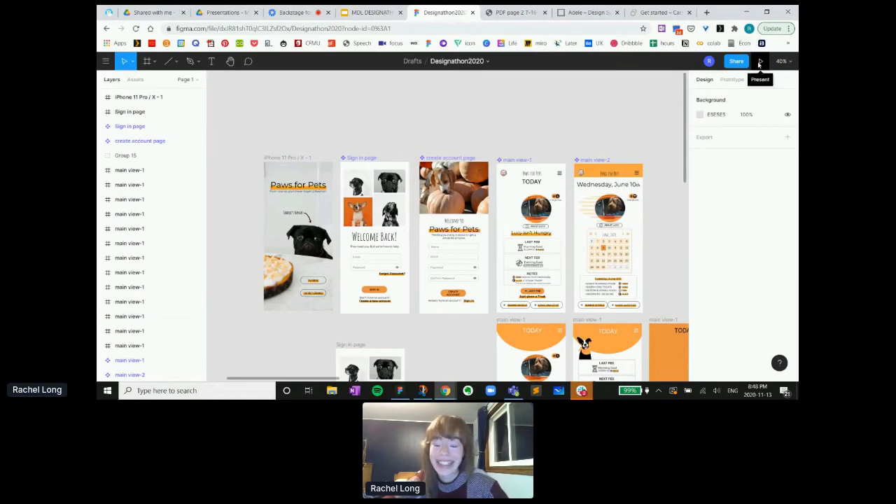
scroll(530, 137, left, 1)
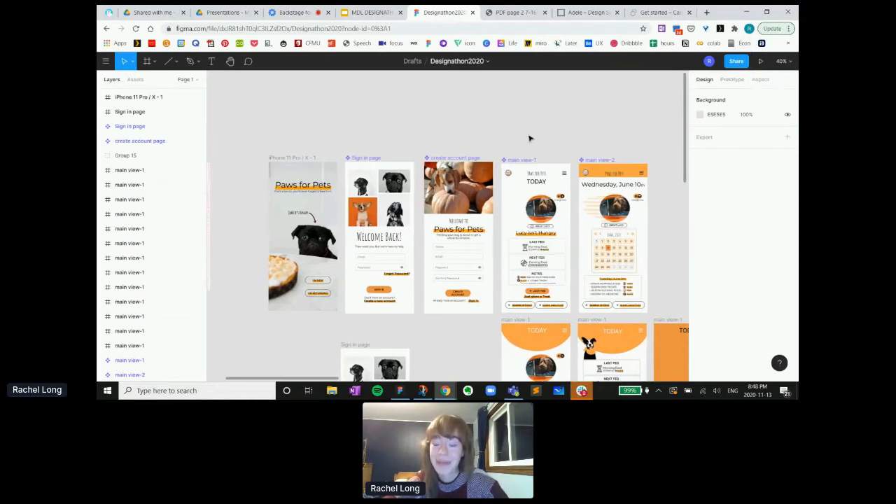
scroll(530, 136, down, 1)
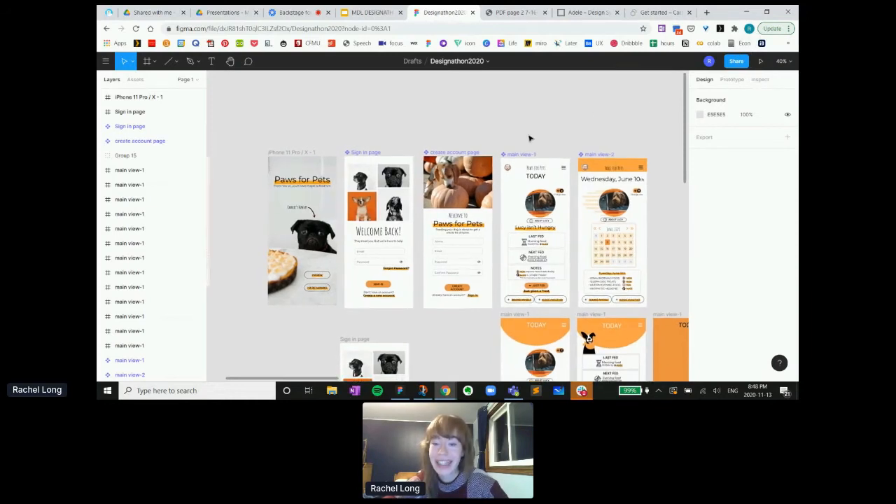
Launch the prototype presentation, then return to the design file and show its prototype connections
click(762, 62)
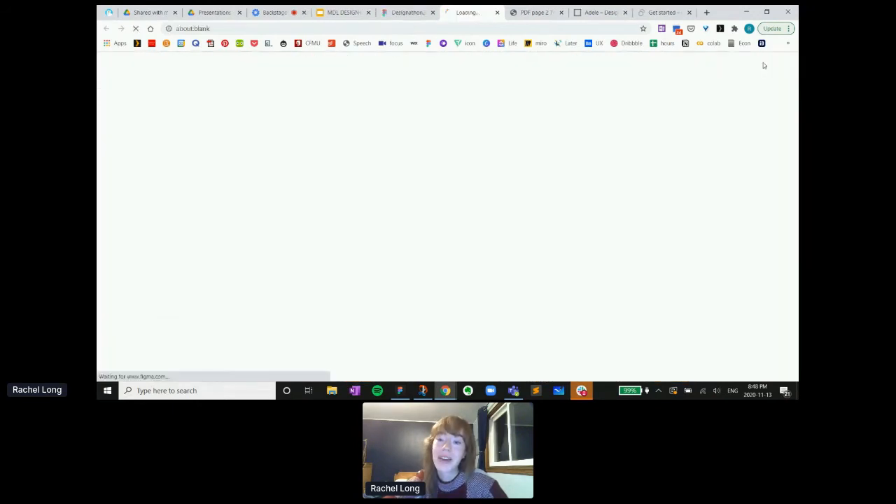
click(406, 12)
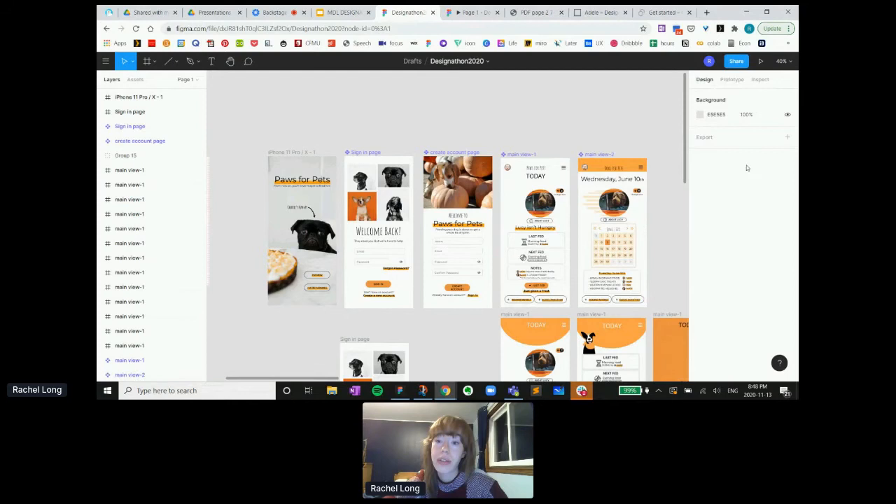
click(732, 80)
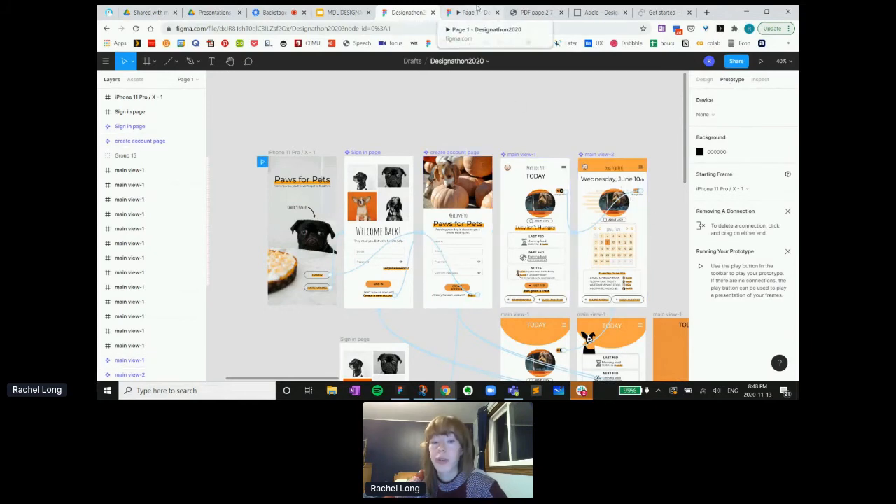
Examine the connection from the I'm New button on iPhone 11 Pro / X - 1 to the create account page
click(336, 277)
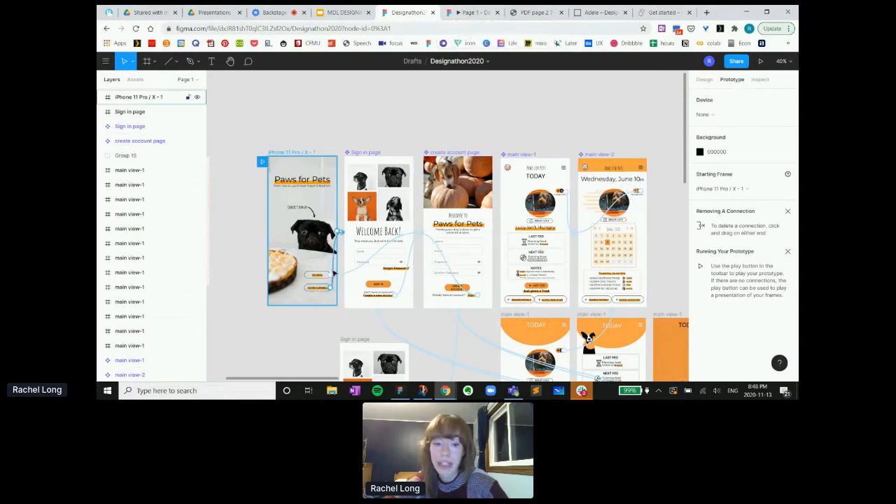
click(350, 271)
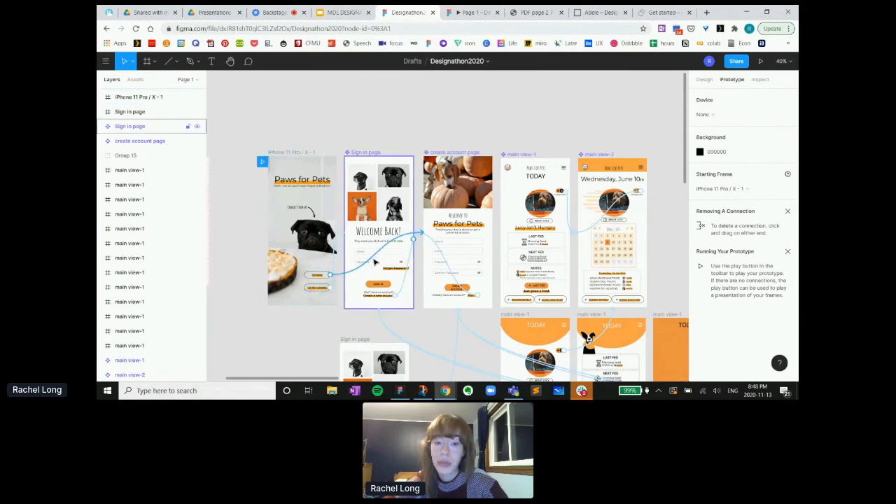
click(323, 275)
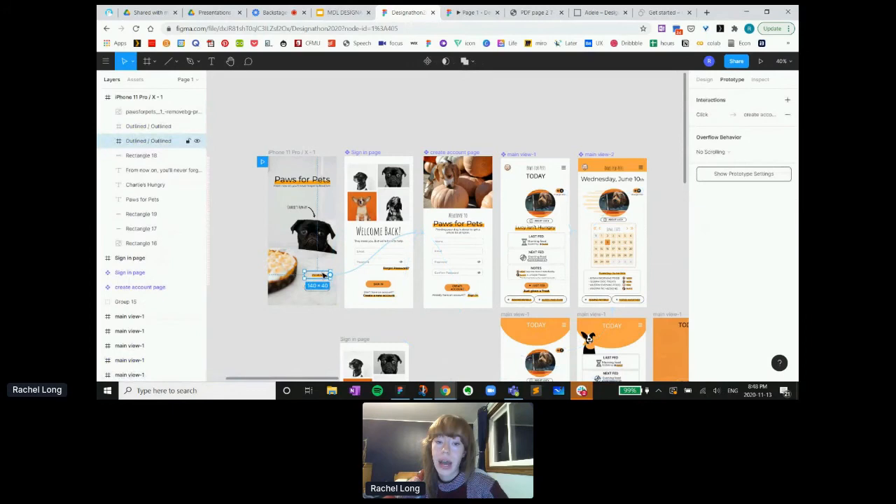
click(435, 207)
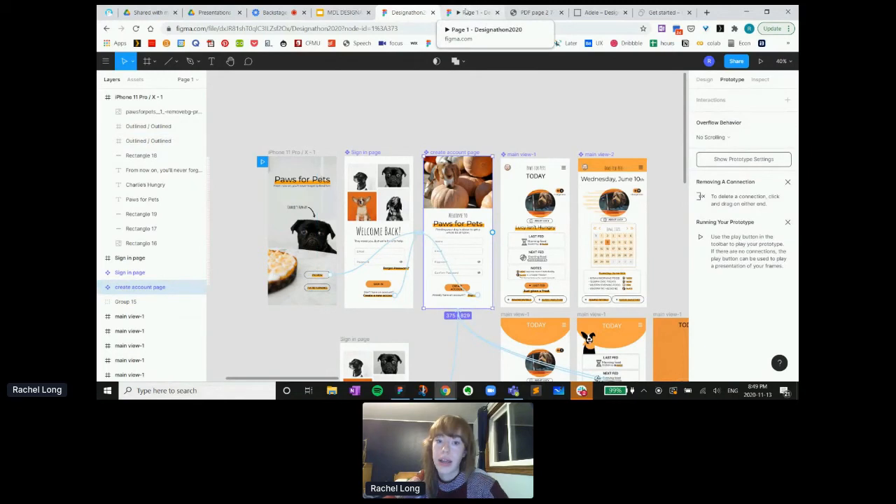
Preview the I'm New button's link to the create account page in the running prototype and return to the design file
click(469, 12)
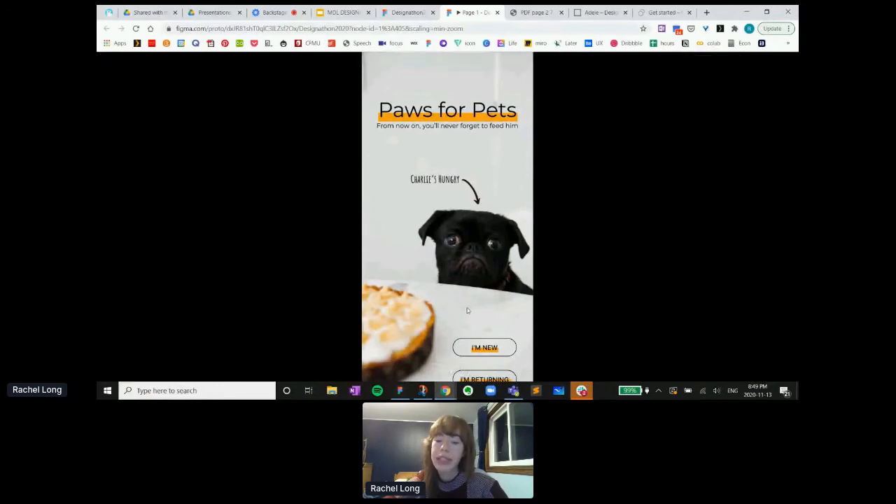
click(482, 349)
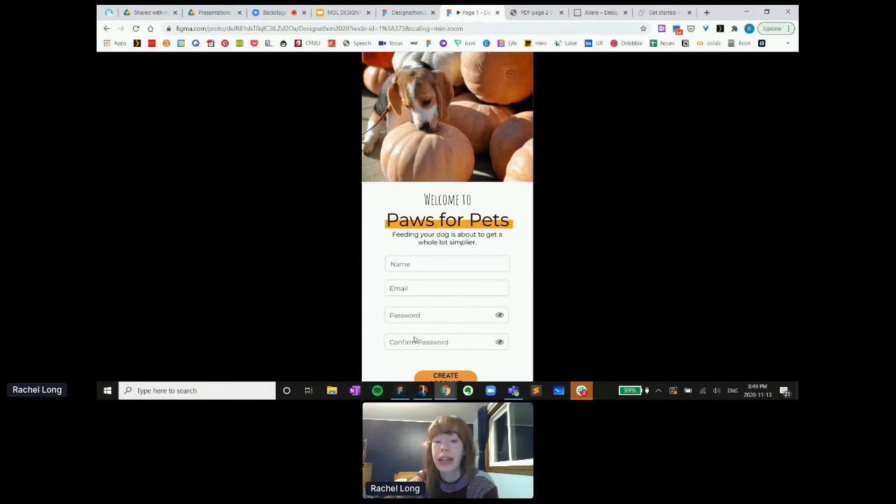
click(411, 12)
Examine the screens around the create account page and the interaction set on one of its unlabelled input text fields
scroll(434, 185, down, 3)
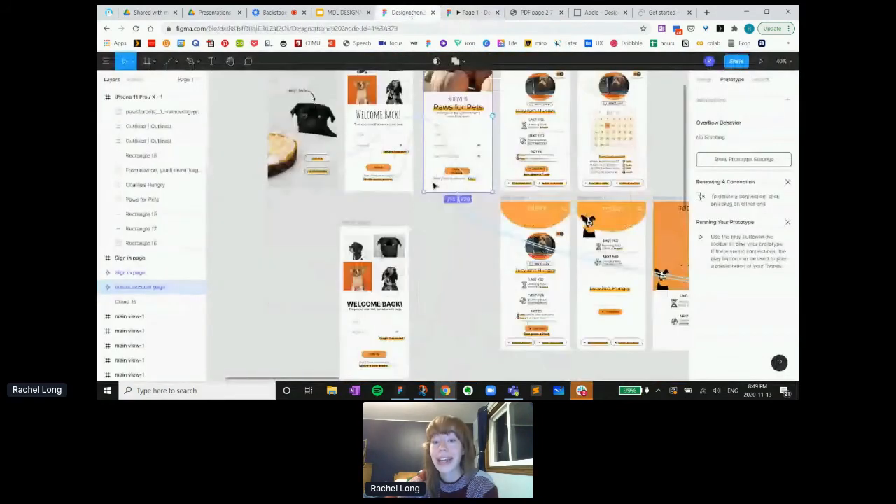
scroll(434, 186, down, 5)
scroll(434, 186, up, 3)
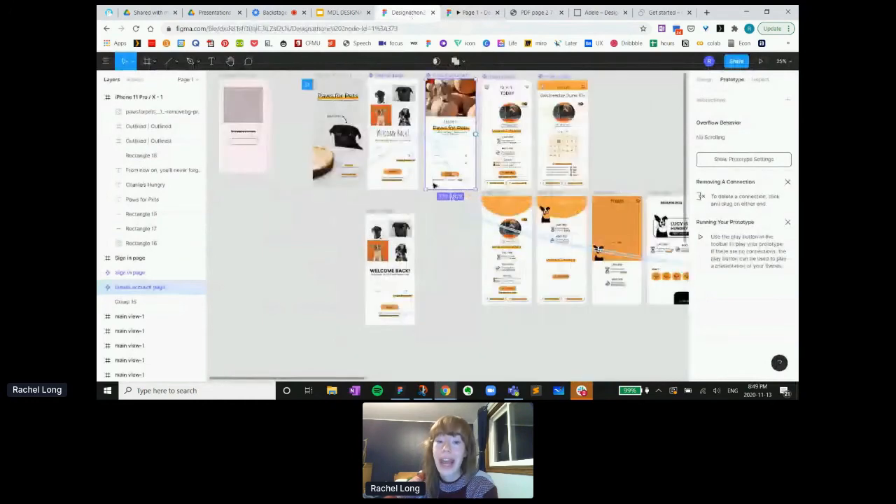
scroll(434, 185, up, 1)
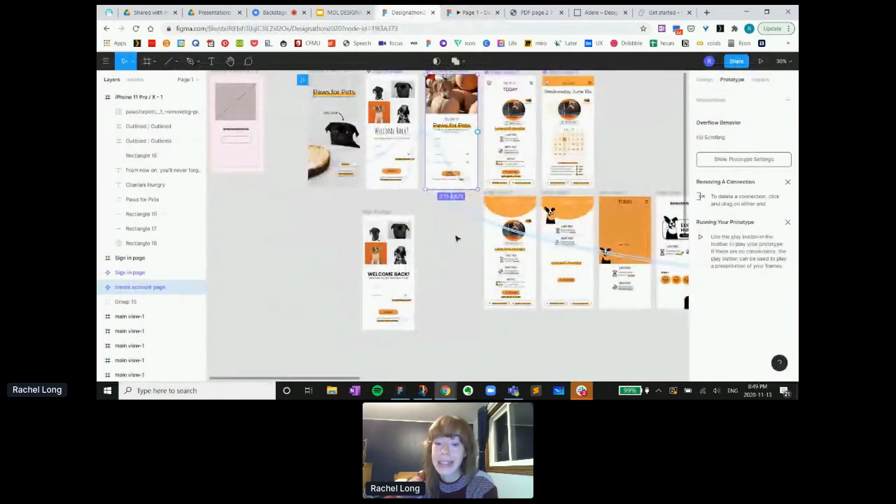
scroll(454, 236, up, 2)
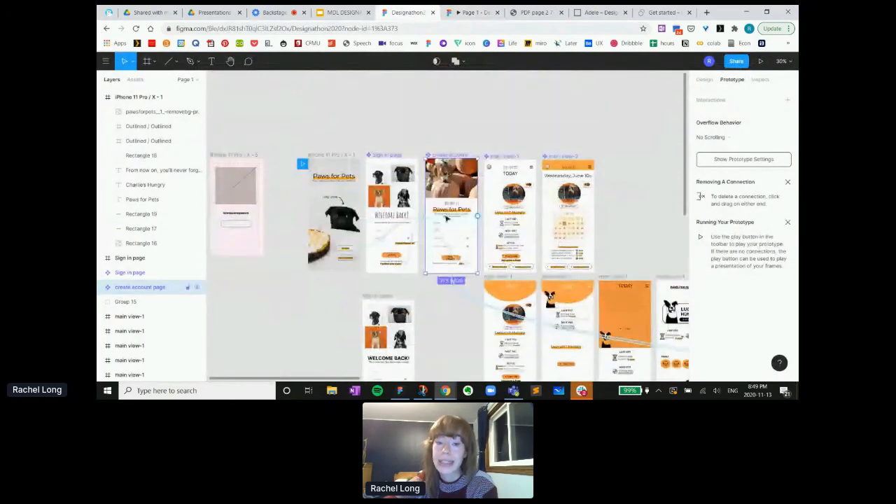
click(443, 225)
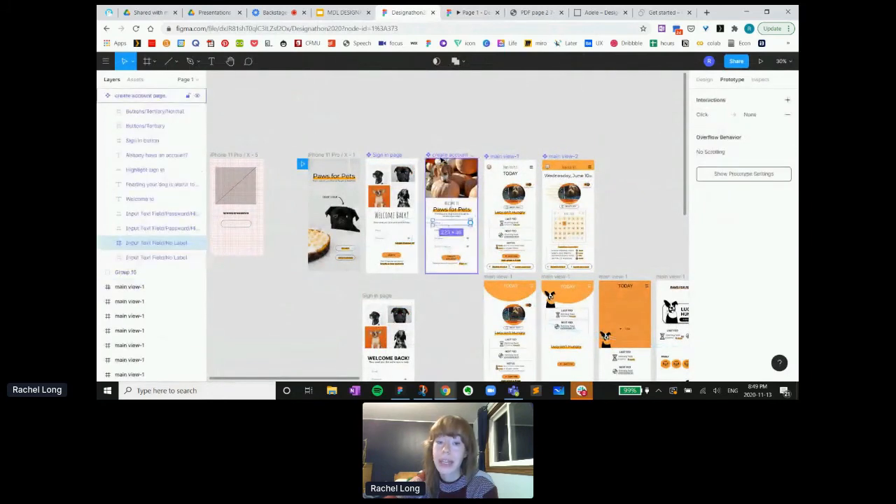
Duplicate the create account page frame and place the copy directly beneath the original, beside the lower Sign in page
click(439, 156)
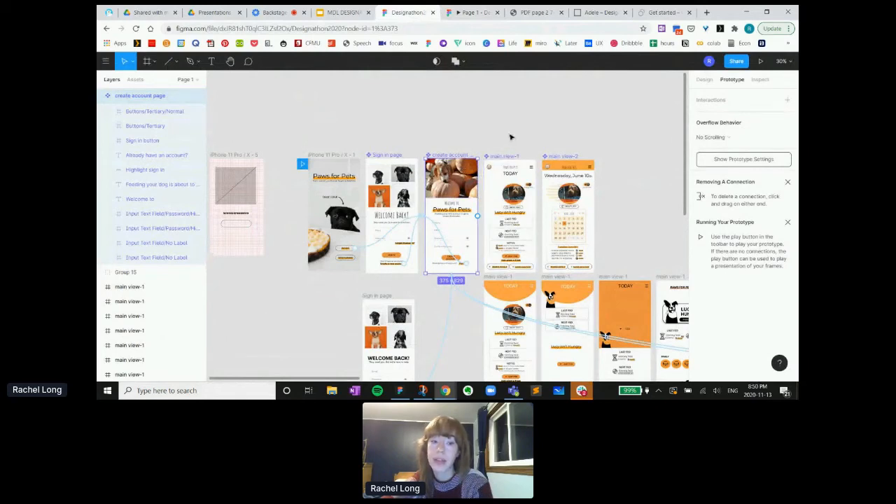
key(ctrl+v)
drag(447, 210, 446, 331)
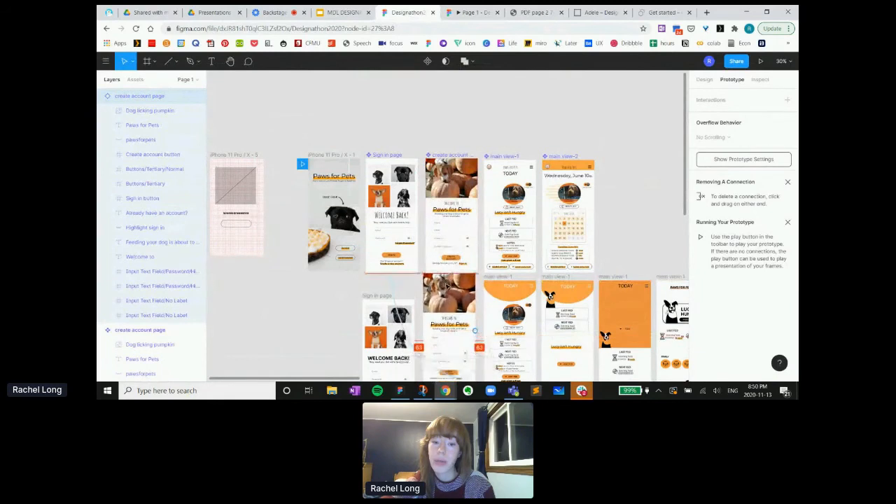
scroll(446, 289, down, 2)
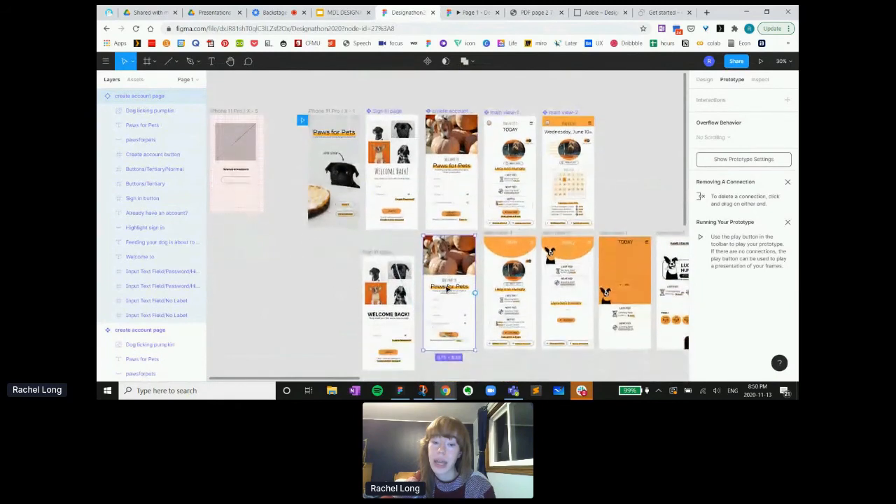
Inspect the Name input field in the duplicated create account page and its counterpart in the original frame
click(444, 301)
double_click(444, 301)
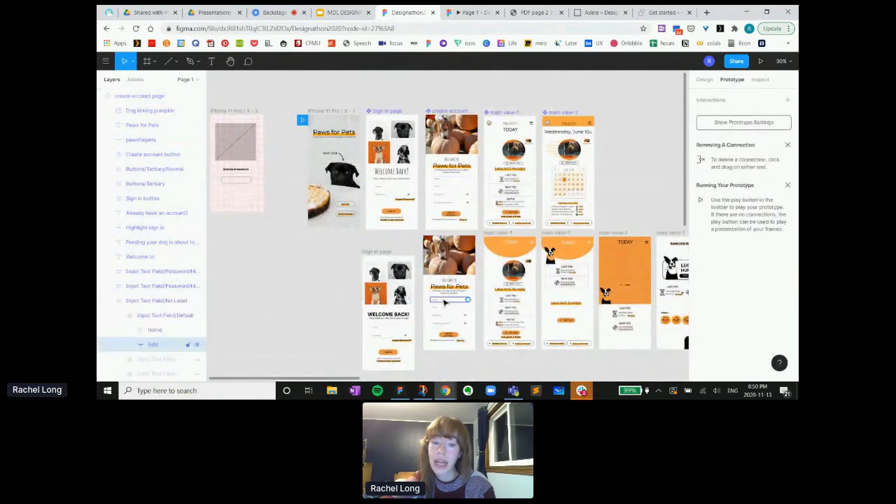
double_click(449, 180)
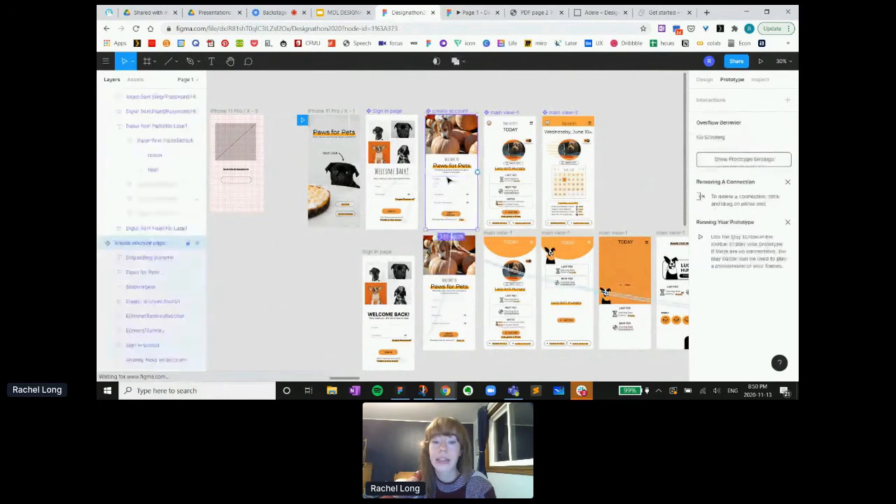
double_click(443, 182)
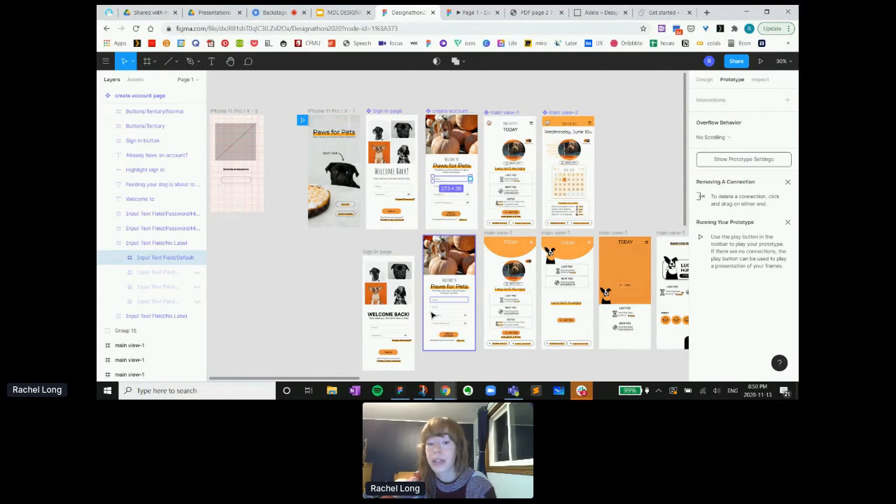
Preview the create account page's Sign in link in the running prototype, look over the sign-in screen, and return to the design file
click(472, 12)
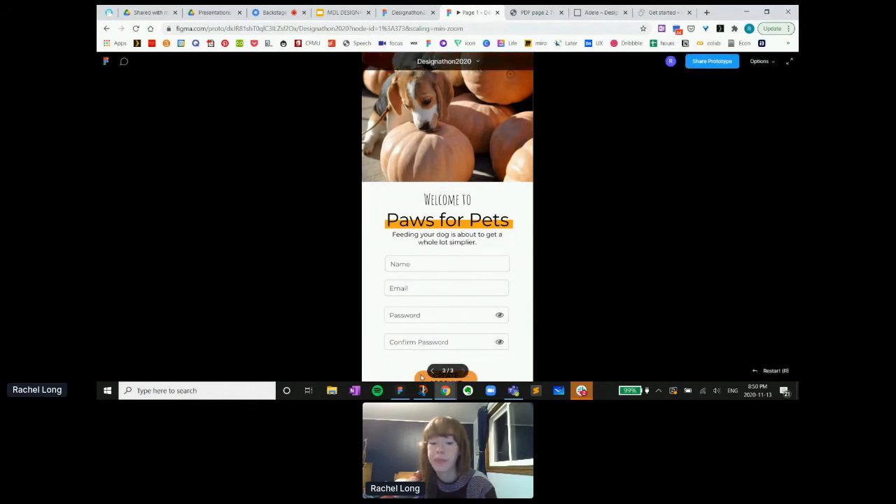
scroll(455, 342, down, 1)
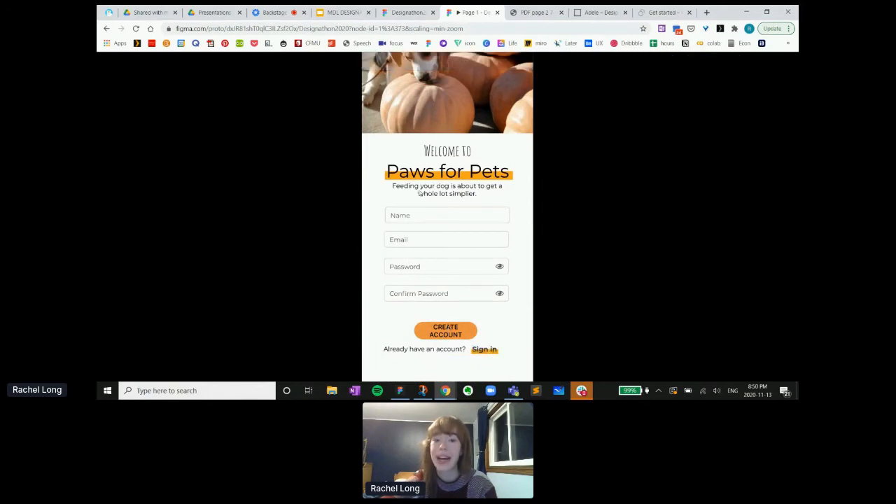
click(483, 349)
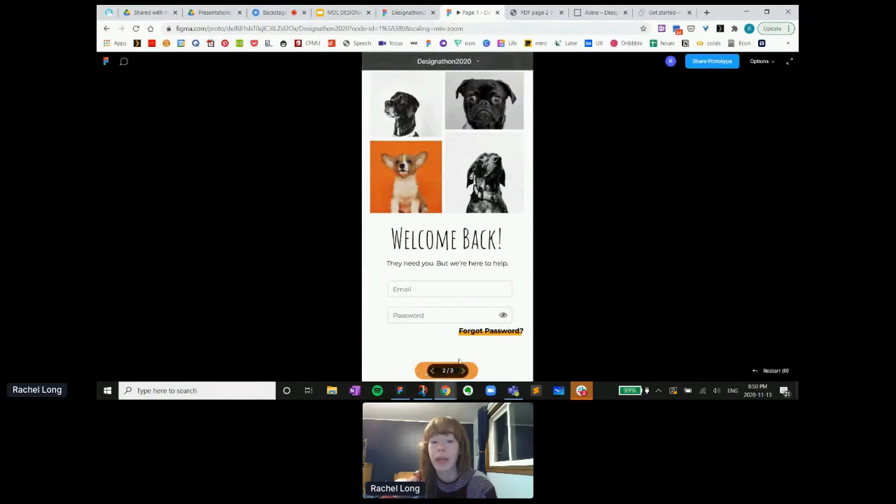
scroll(450, 362, down, 2)
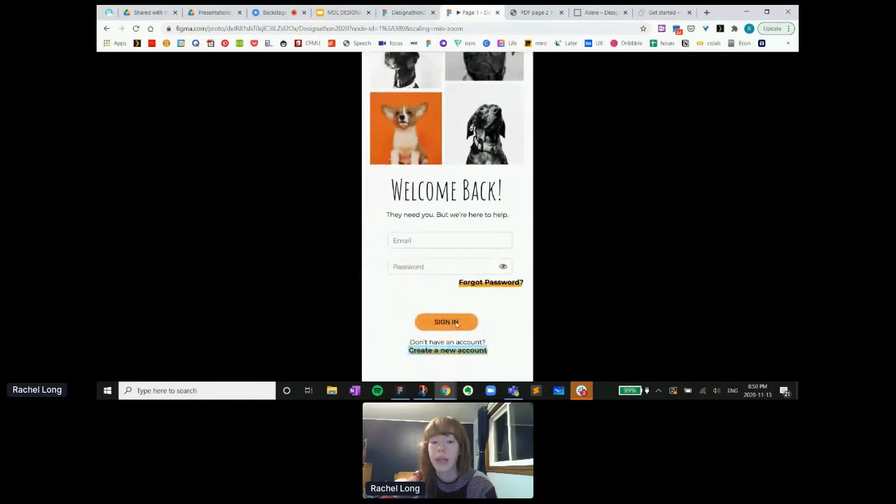
scroll(454, 294, up, 2)
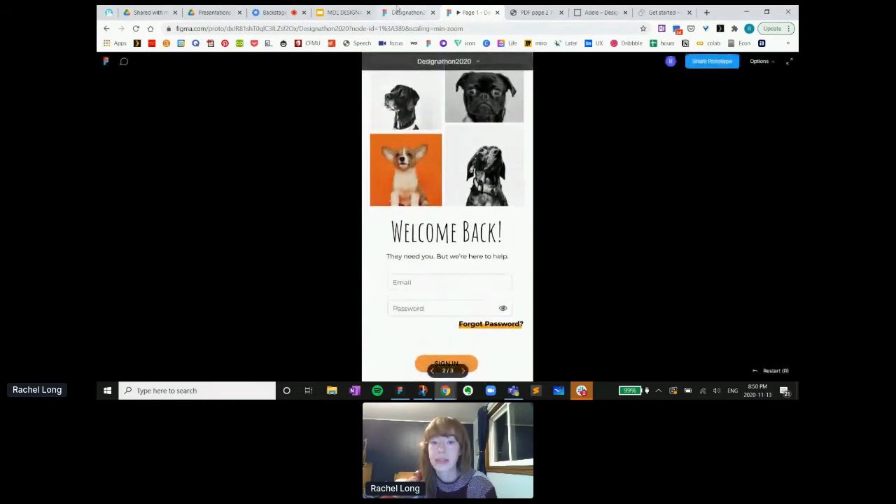
click(397, 10)
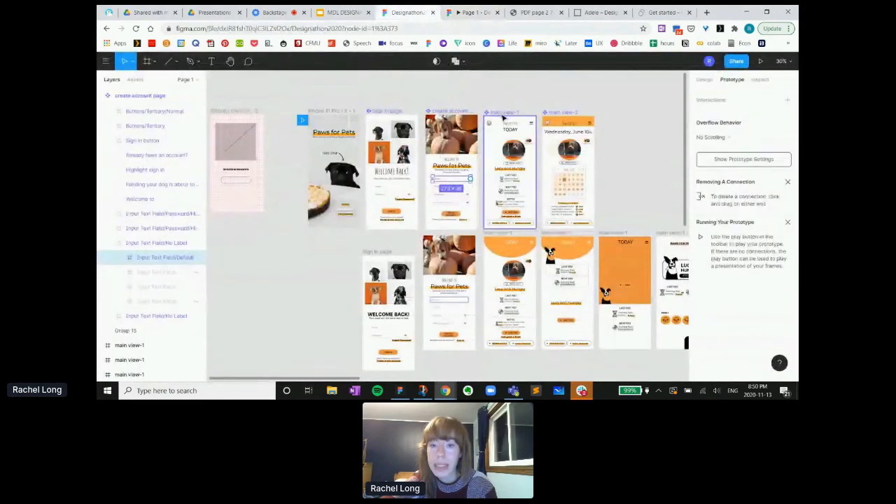
Examine the main view-1 and main view-2 frames up close, including the Change view toggles and the connection between the frames
click(503, 114)
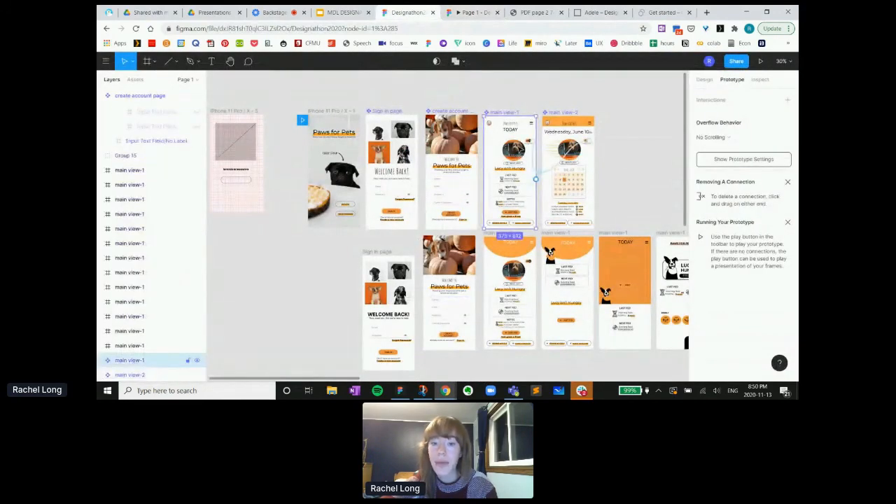
scroll(519, 148, up, 10)
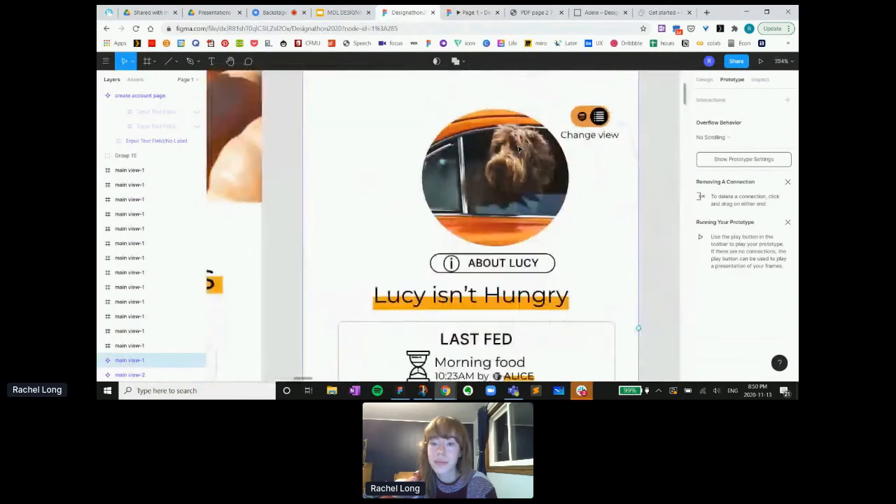
scroll(519, 148, down, 8)
scroll(518, 148, up, 6)
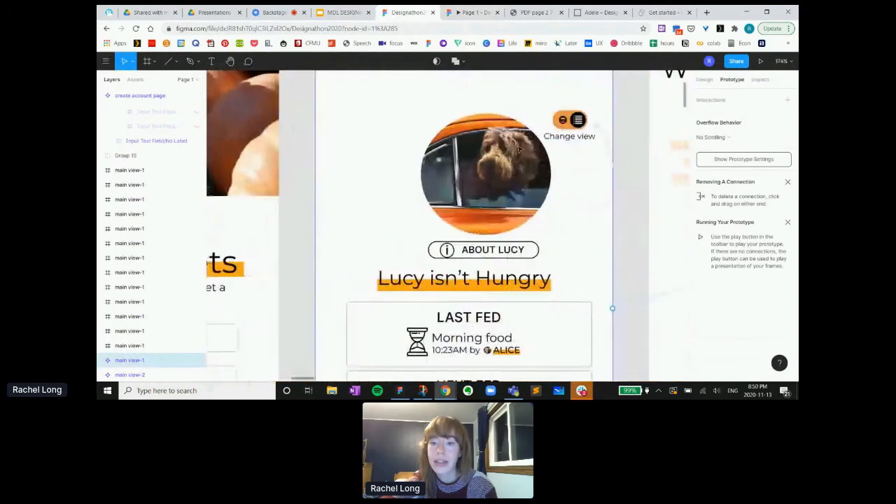
scroll(518, 148, right, 10)
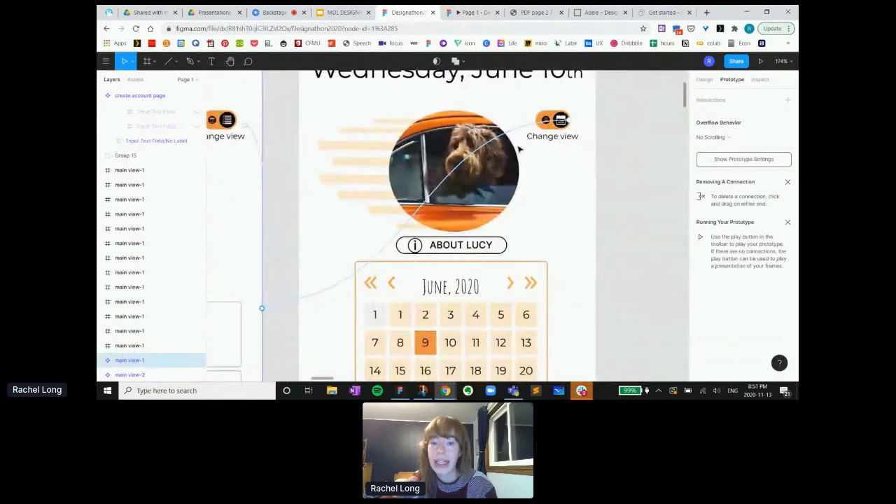
scroll(519, 148, down, 8)
scroll(518, 148, up, 3)
scroll(519, 149, down, 2)
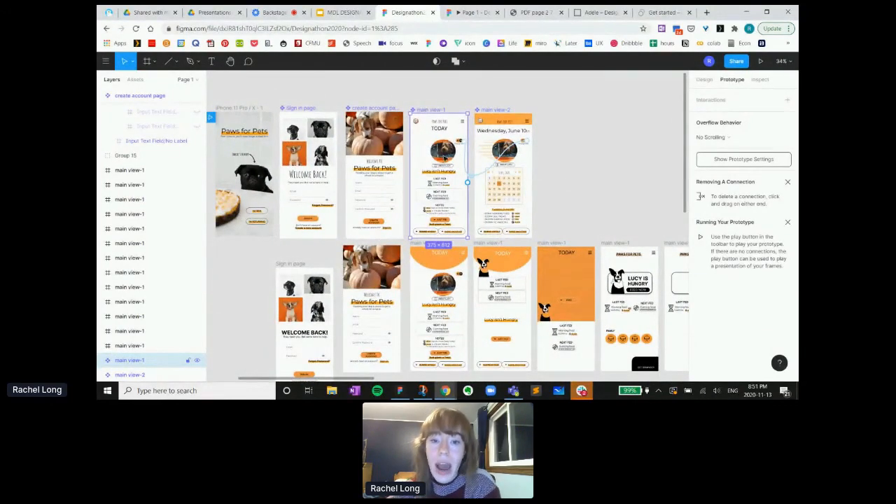
Compare the design properties of the circular dog picture groups in main view-1 and main view-2
double_click(441, 160)
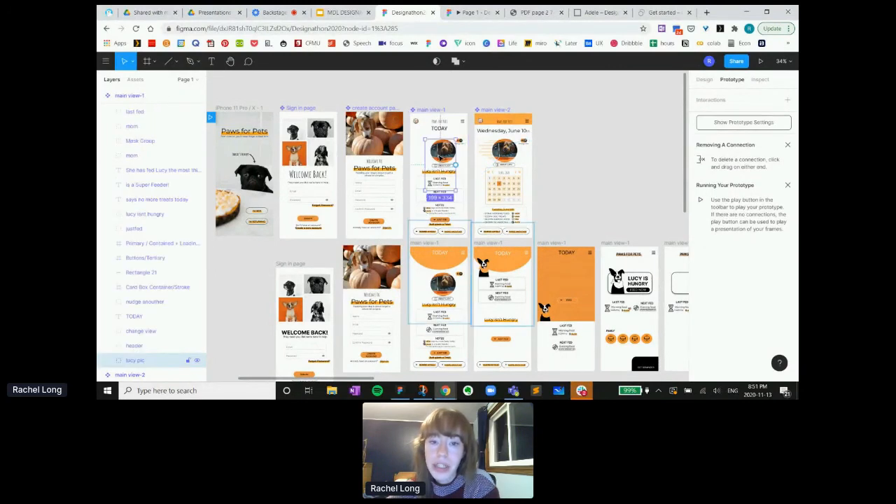
double_click(454, 153)
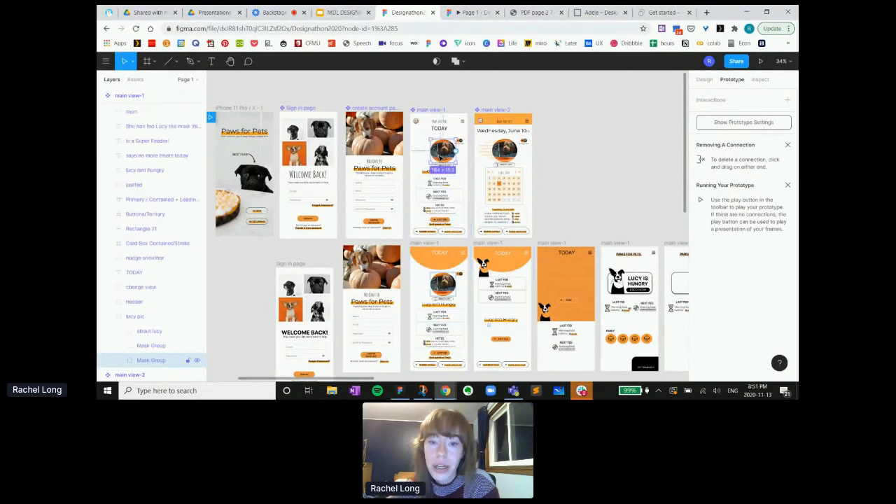
click(704, 79)
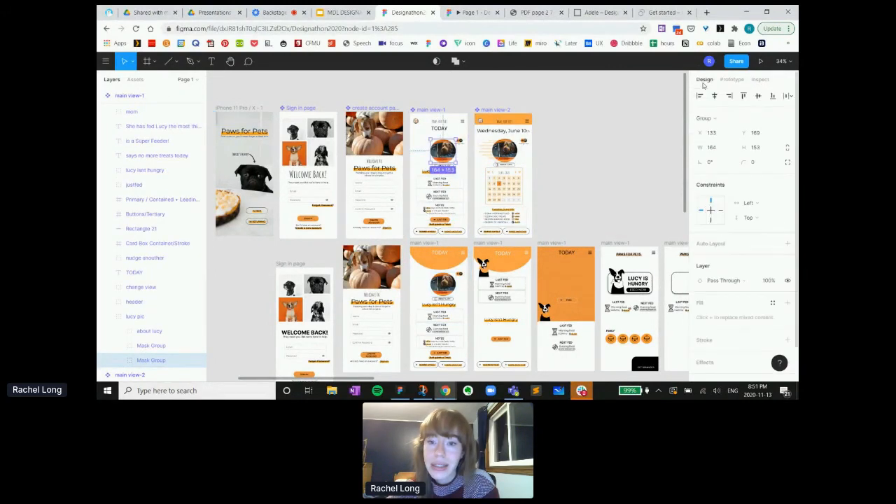
double_click(504, 151)
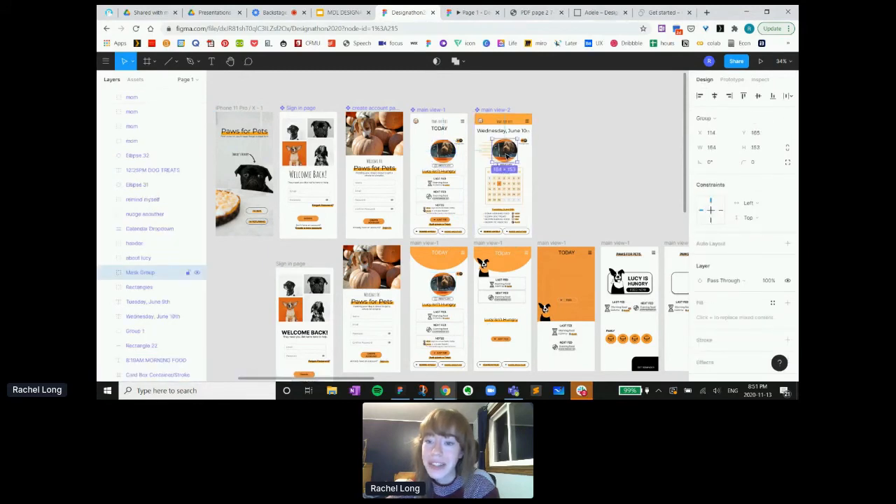
double_click(442, 153)
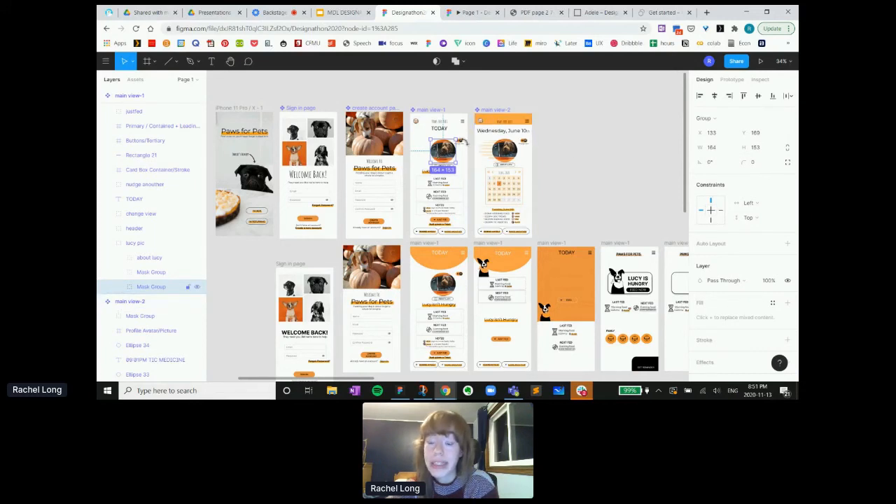
Inspect the top-row main view-1 and main view-2 frames alongside their dog pictures, and clear the selection
click(491, 110)
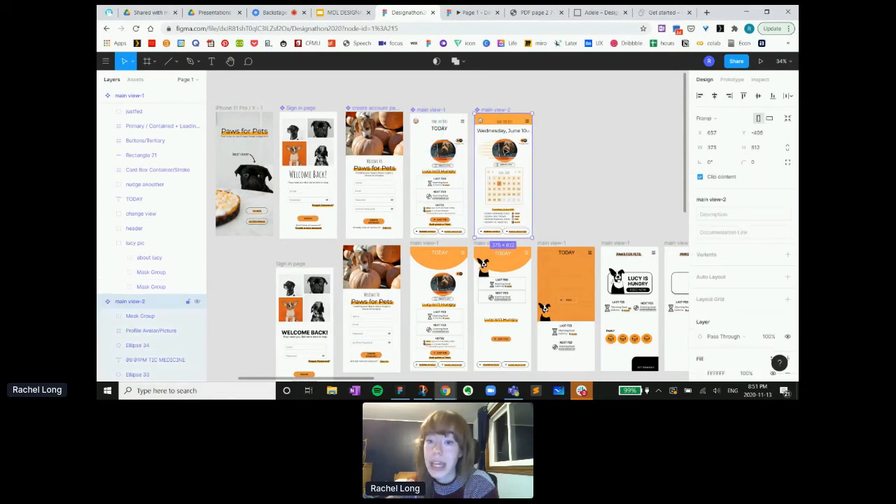
click(503, 149)
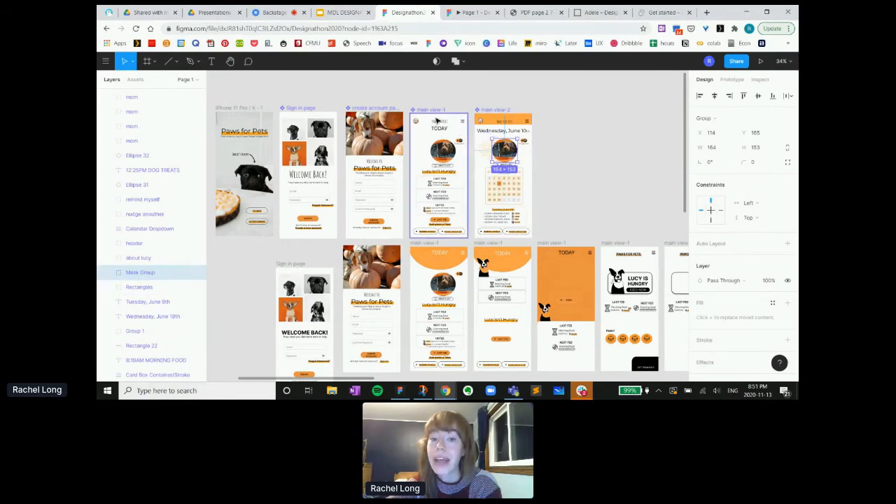
click(431, 112)
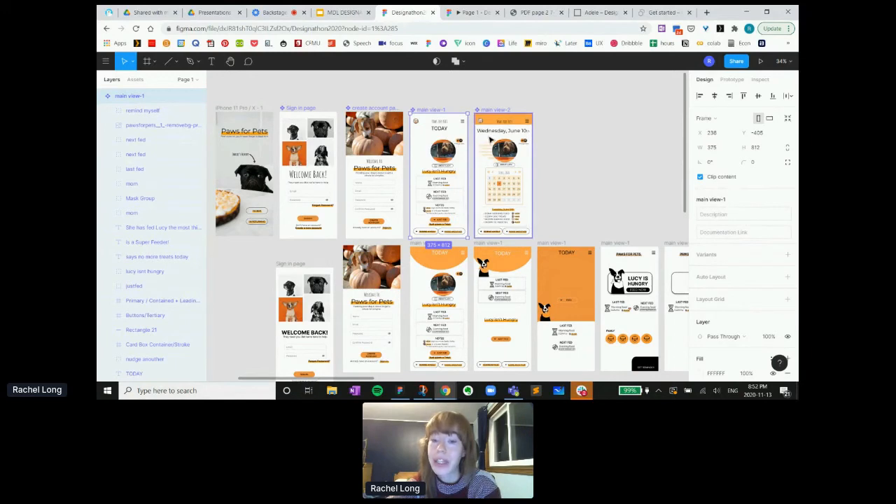
click(597, 135)
click(434, 150)
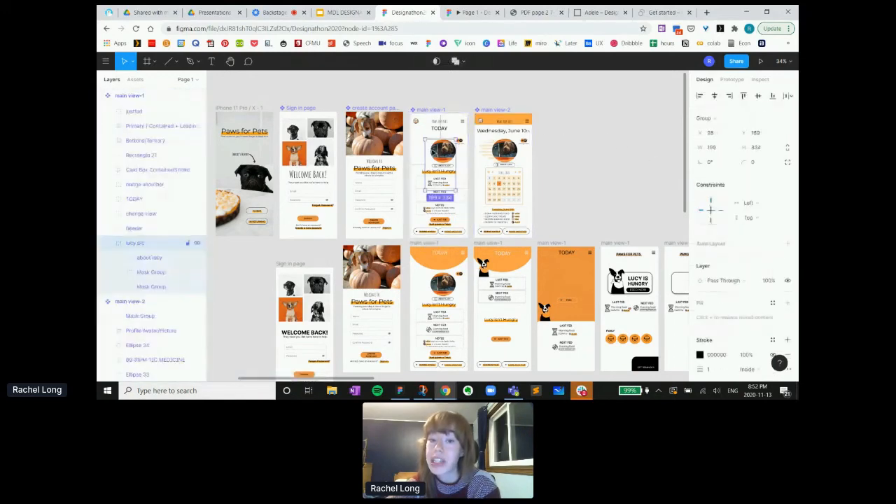
double_click(435, 150)
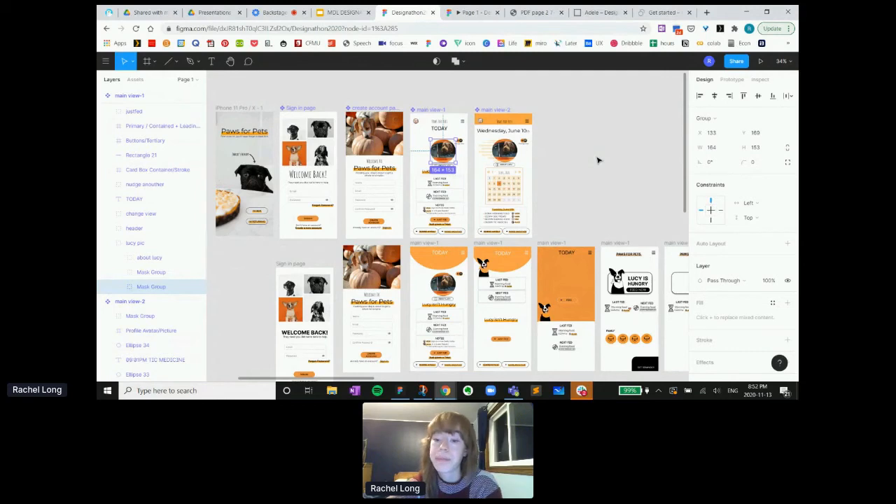
click(564, 185)
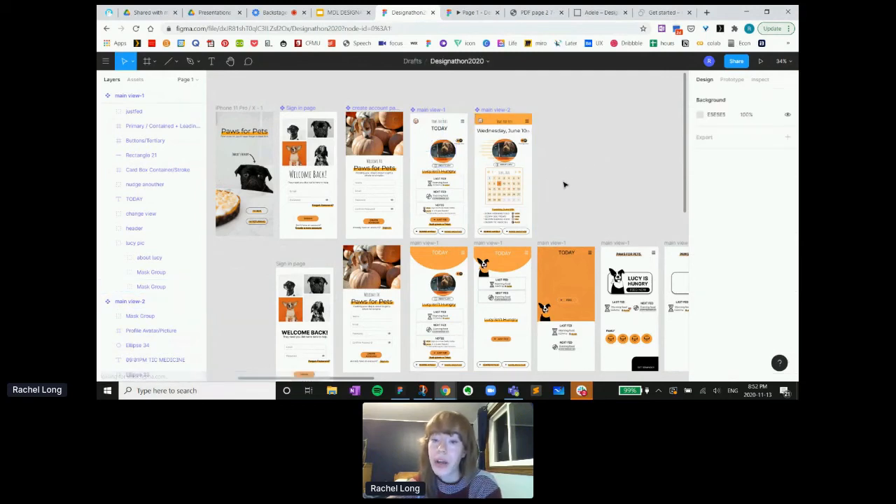
Survey the whole canvas at very small and very large scales, and bring the Paws for Pets screens back into view
scroll(563, 185, up, 1)
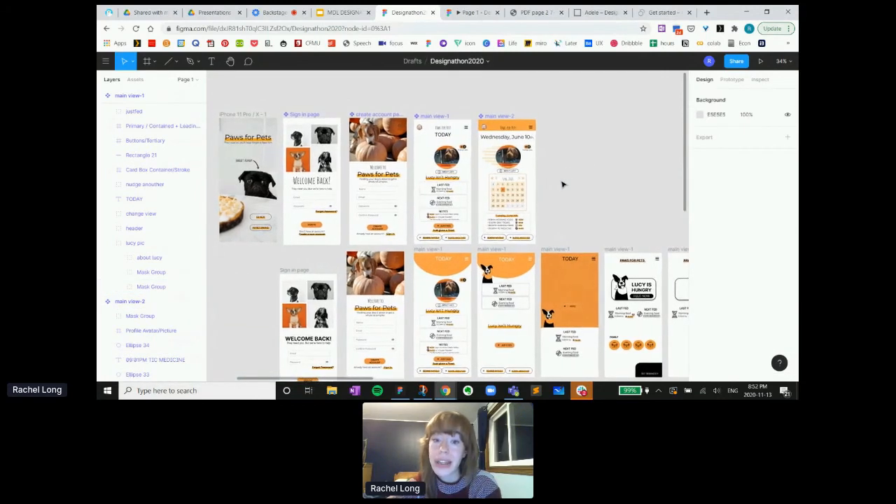
scroll(563, 185, down, 10)
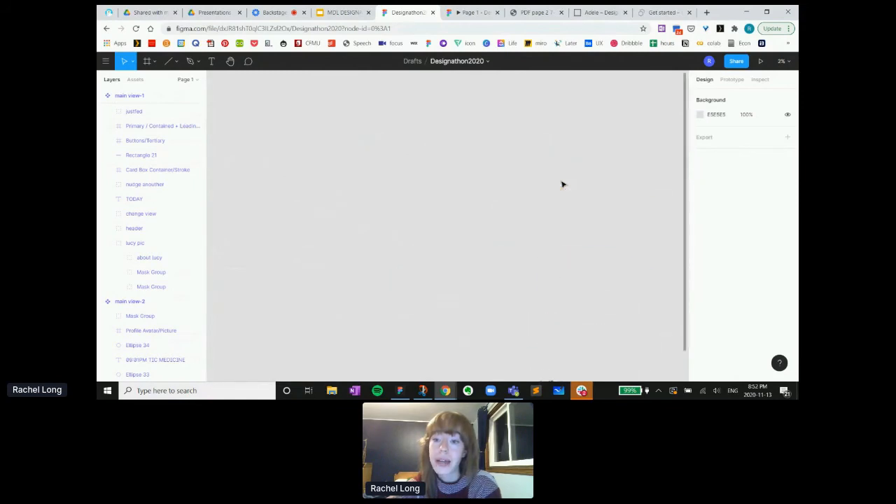
scroll(476, 233, up, 10)
scroll(474, 233, up, 10)
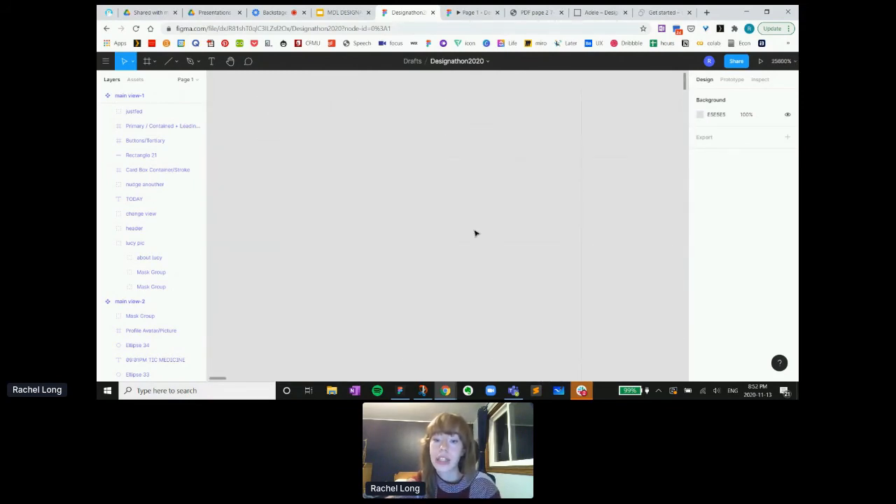
scroll(474, 234, down, 15)
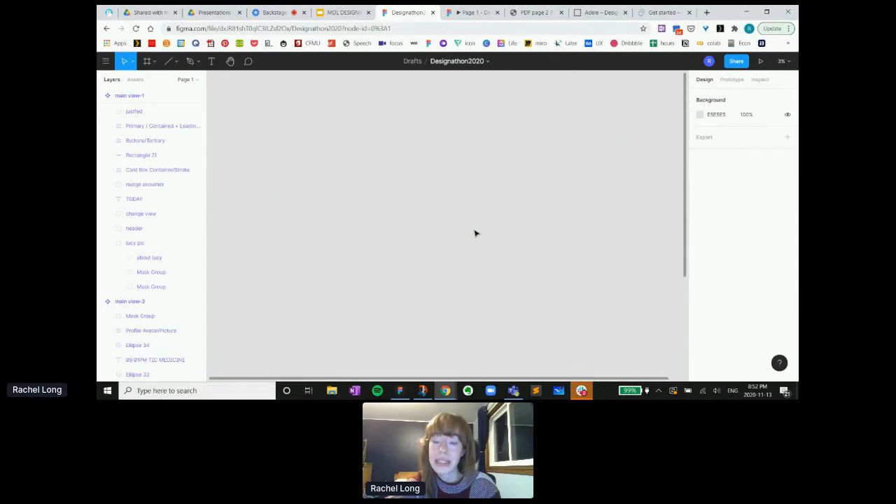
scroll(474, 233, down, 5)
scroll(474, 233, right, 4)
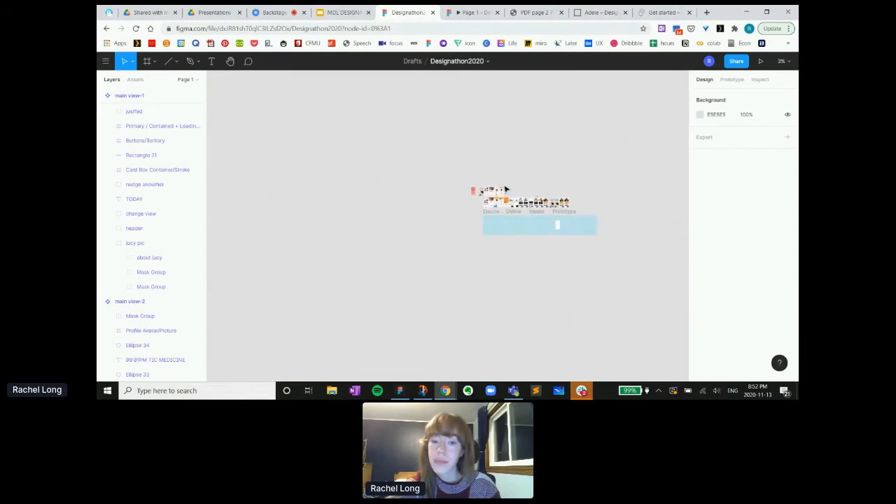
scroll(505, 185, up, 5)
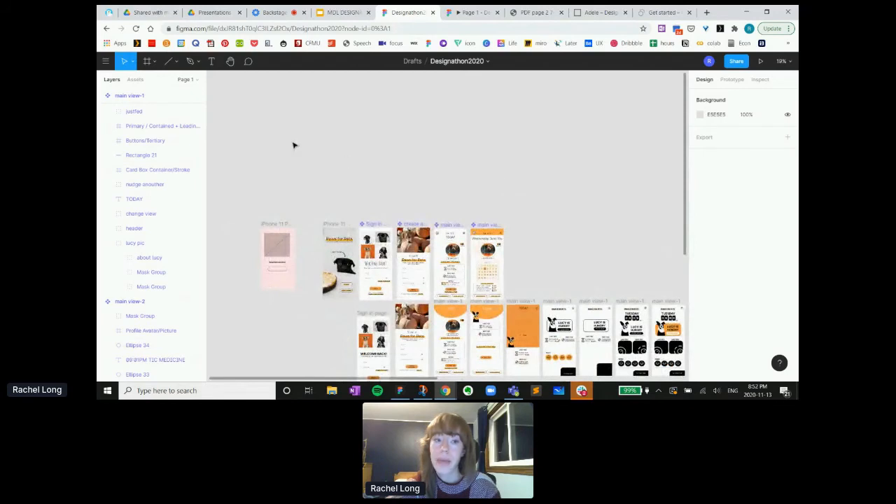
Leave the Designathon2020 file for the file browser, open the Community page and look through its feed
click(106, 62)
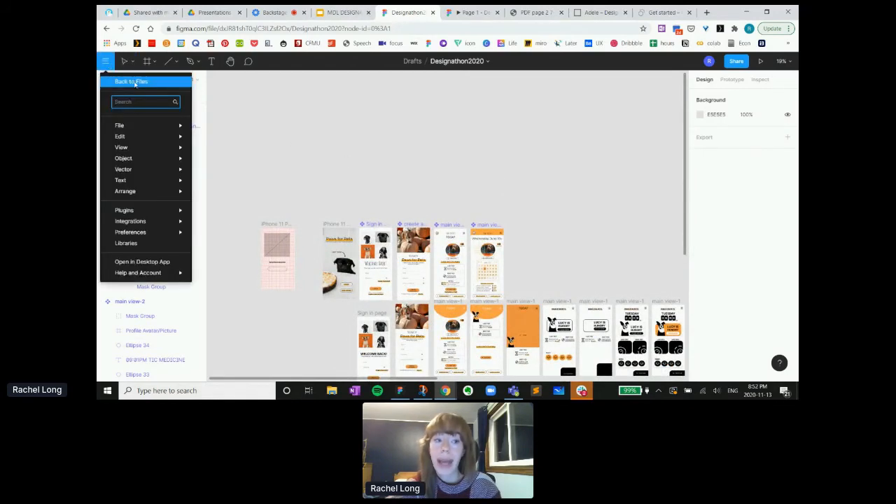
click(132, 82)
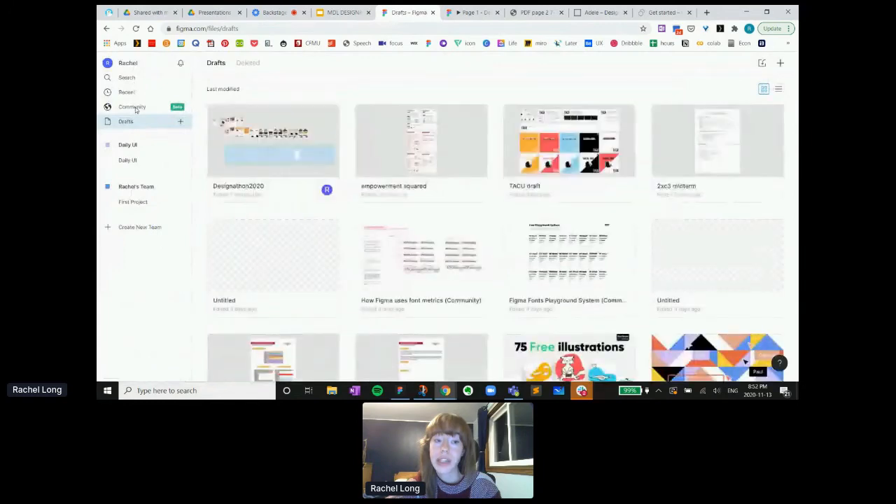
click(138, 109)
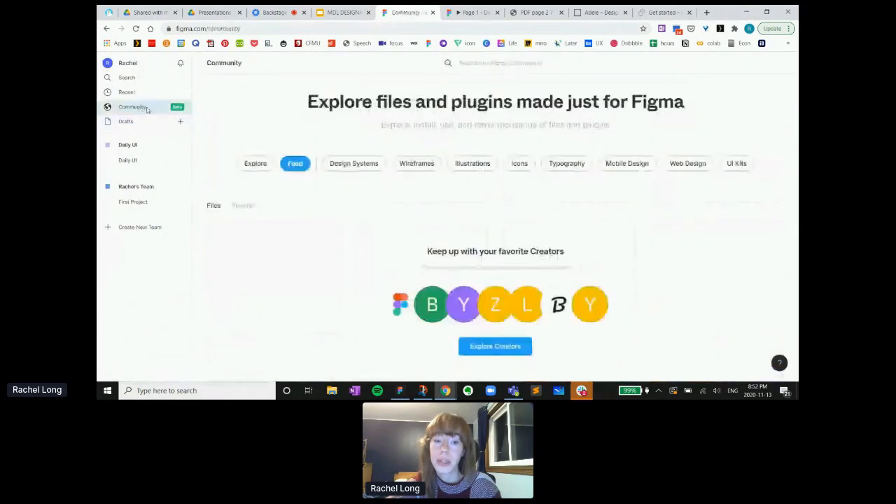
scroll(291, 165, down, 1)
scroll(290, 162, down, 1)
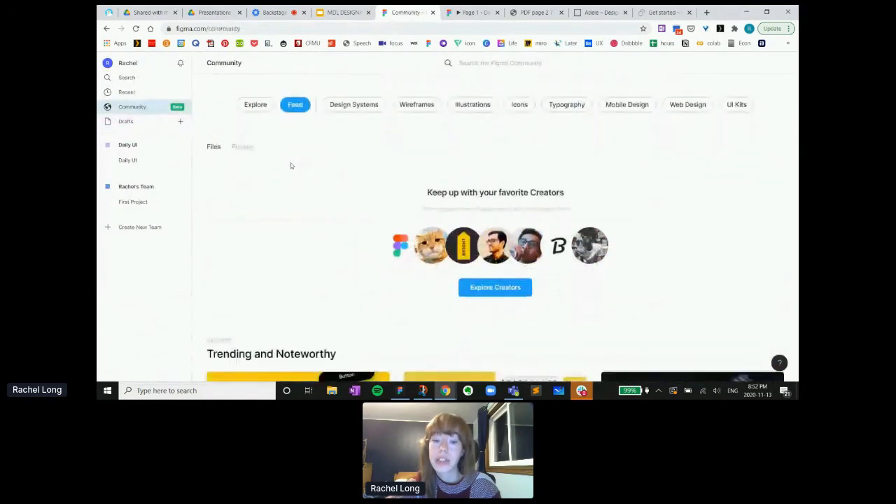
Search the Figma Community for "unsplash"
scroll(290, 162, up, 2)
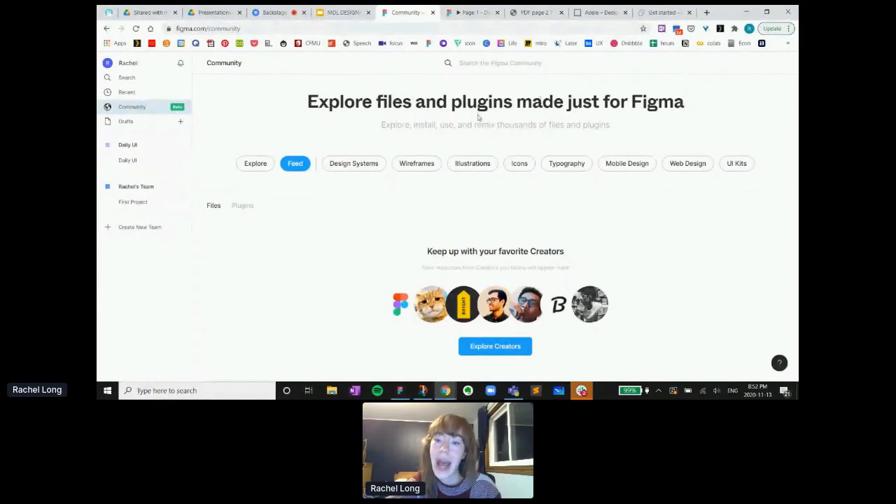
click(473, 63)
text(unsp)
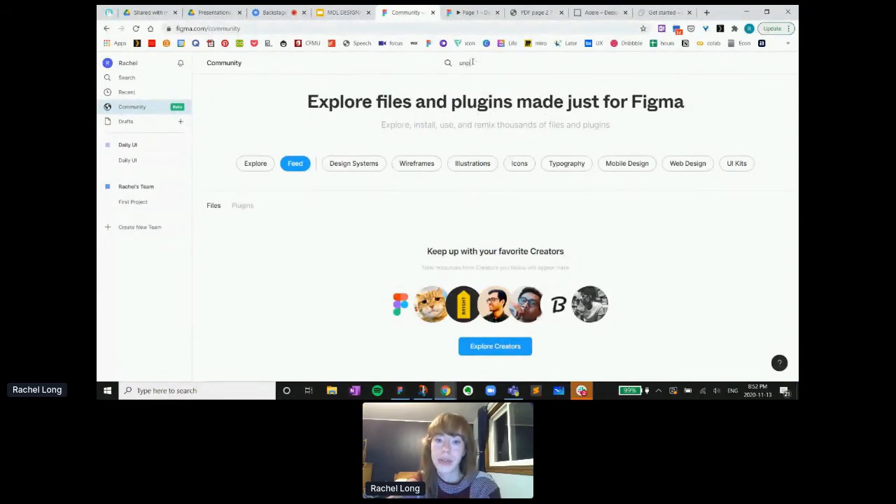
key(BackSpace)
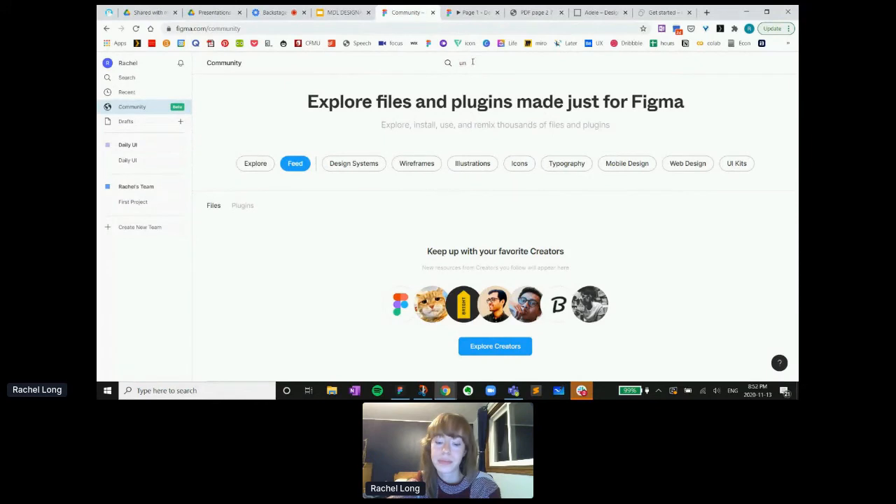
key(Return)
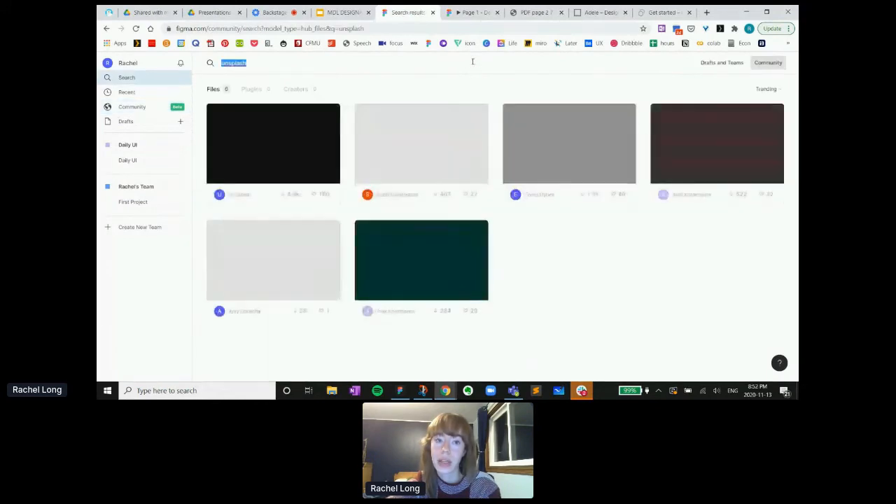
Switch the search results to plugins, install the Unsplash plugin and open its details page
click(256, 91)
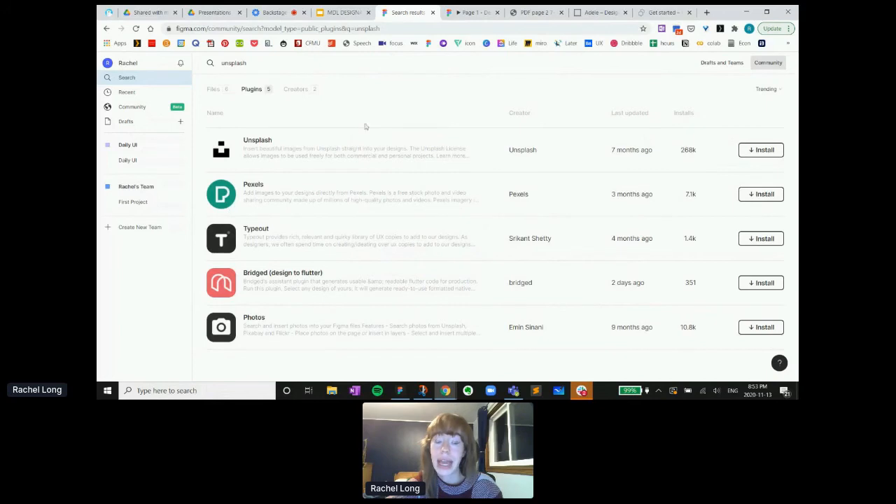
click(764, 154)
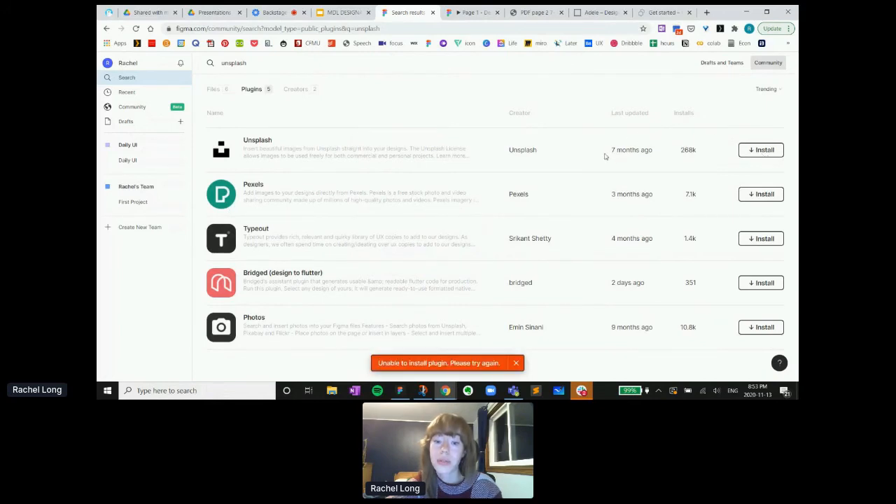
click(259, 140)
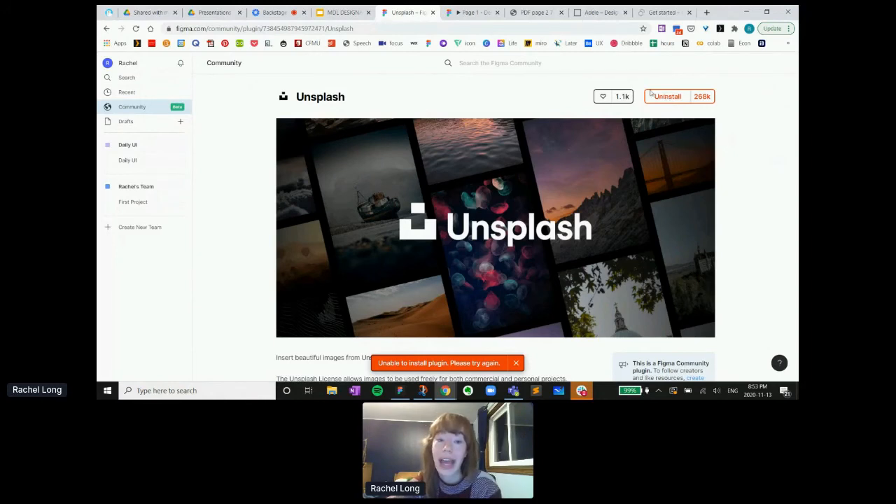
Return to the Designathon2020 design file from the drafts
click(471, 10)
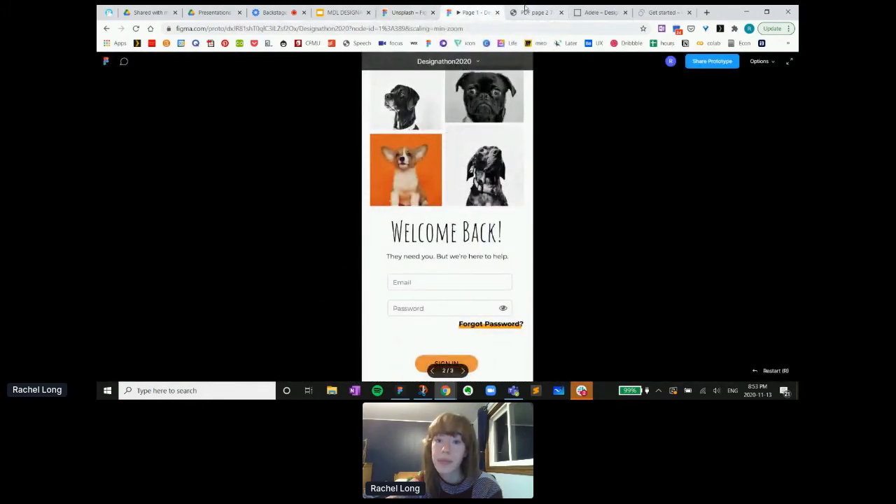
click(396, 12)
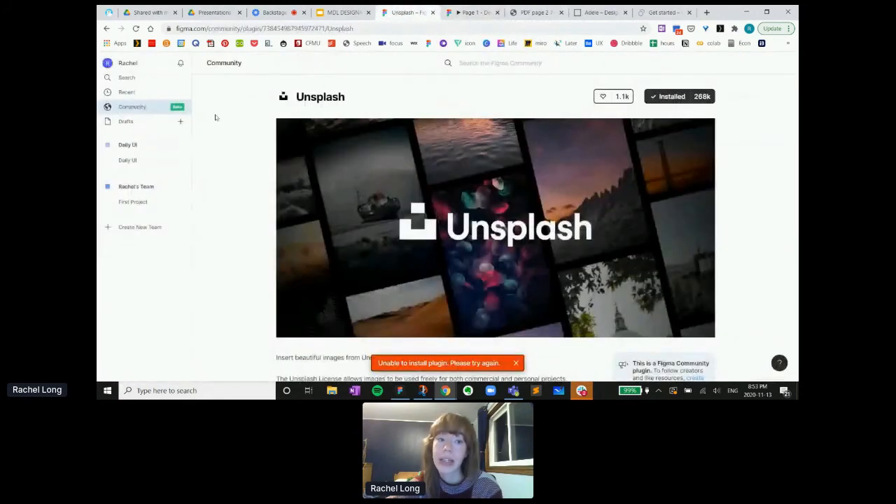
click(125, 122)
click(291, 125)
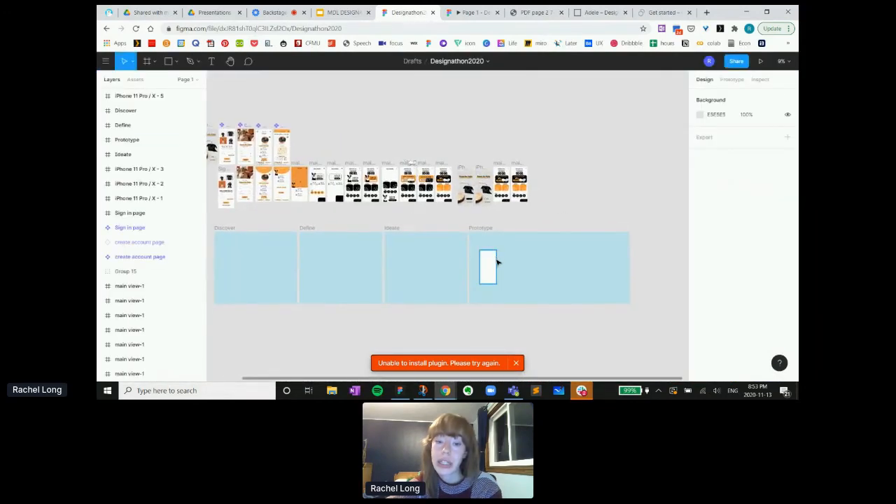
Run the Unsplash plugin on the white iPhone 11 Pro / X - 4 frame inside the Prototype frame
click(489, 263)
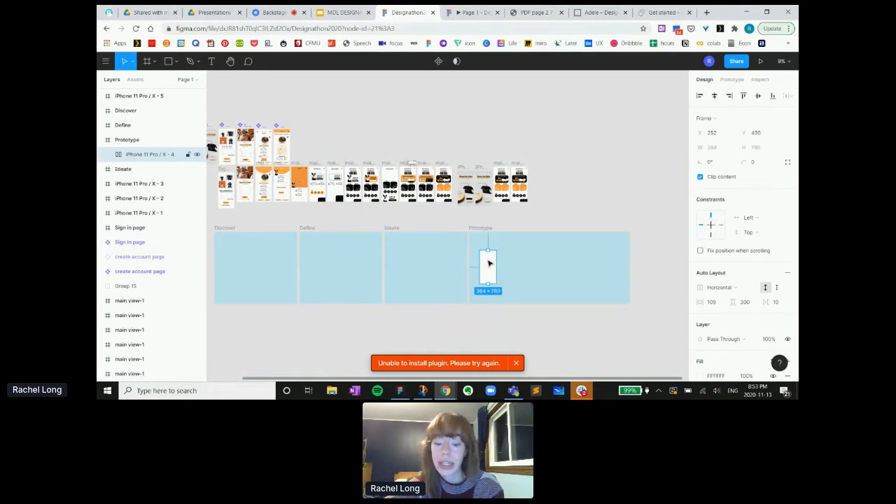
right_click(488, 263)
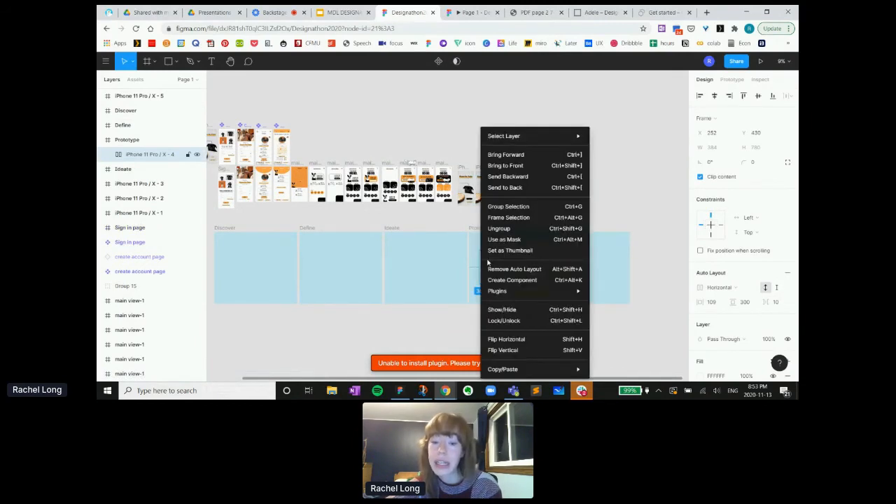
mouse_move(508, 294)
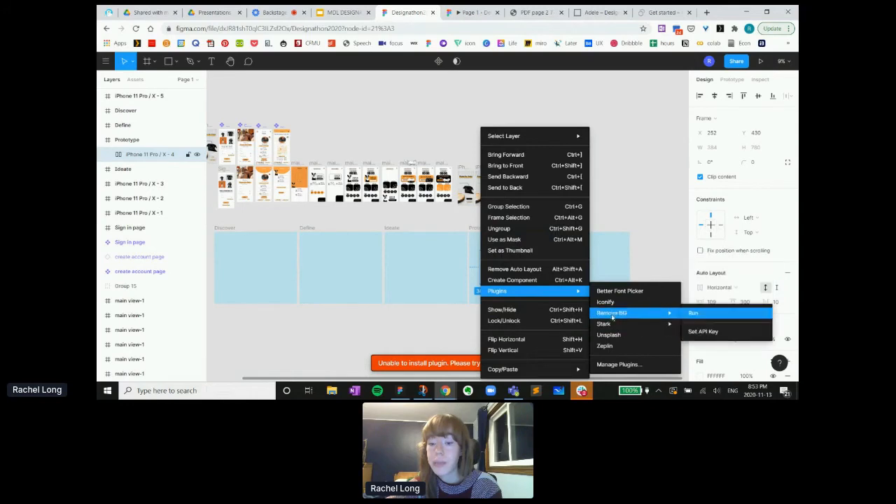
click(617, 337)
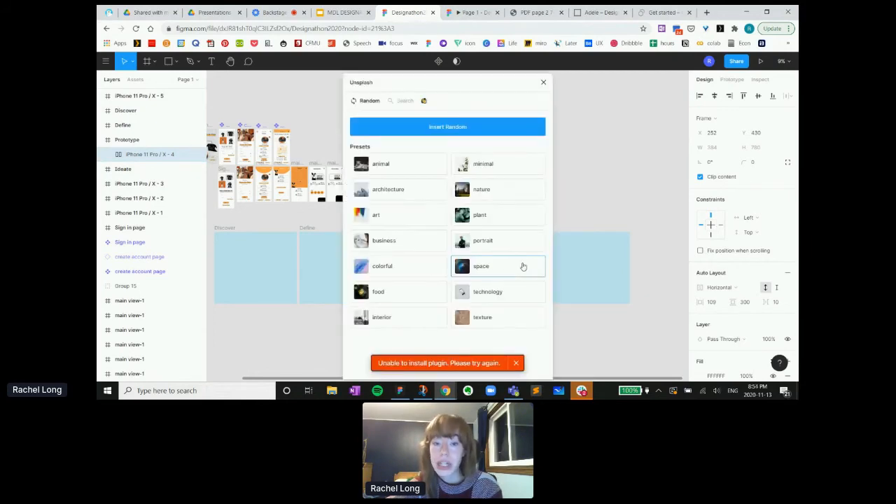
Fill the frame with a random Unsplash photo from the minimal preset and dismiss the error notification
click(491, 169)
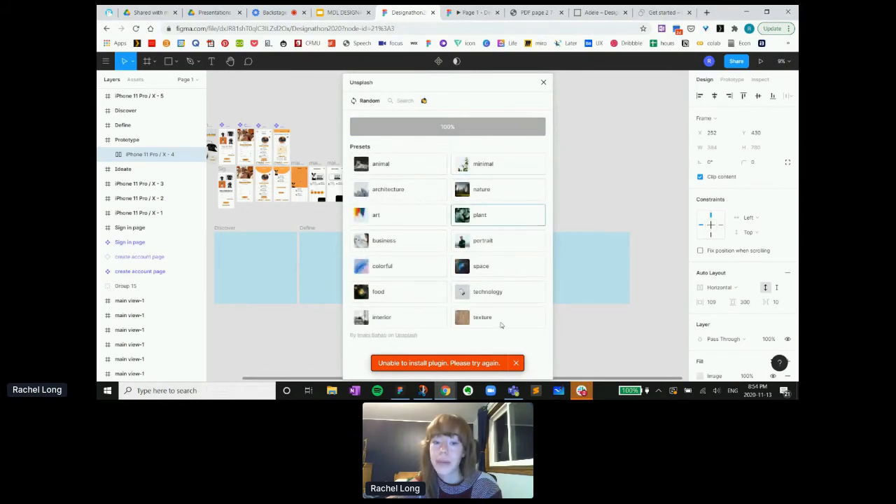
click(516, 361)
click(486, 162)
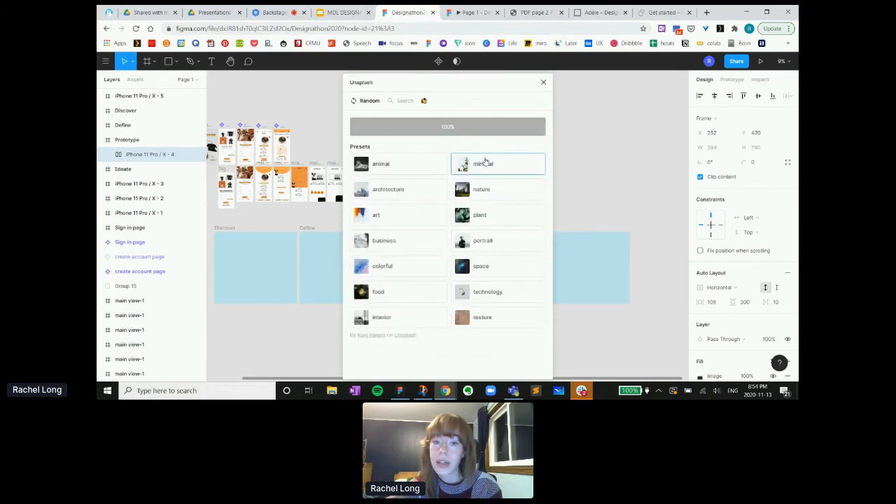
Move the Unsplash window clear of the filled frame, show its image search options, and close the plugin
drag(509, 88, 408, 156)
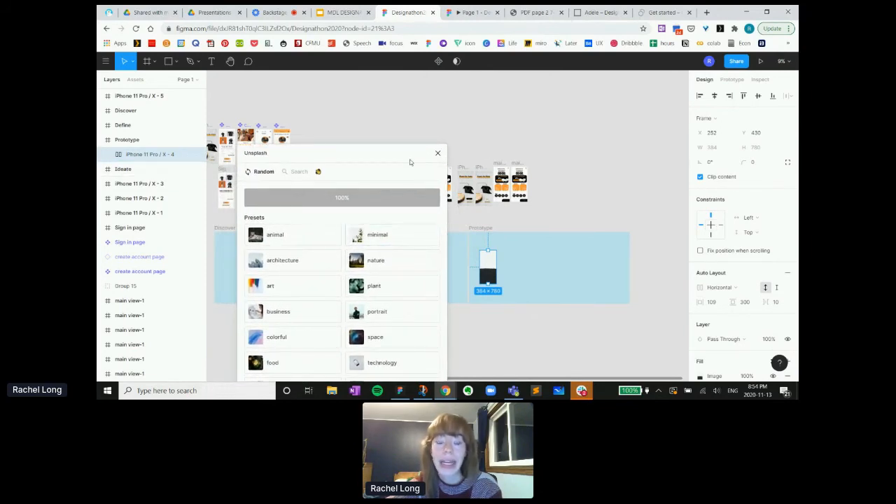
click(295, 172)
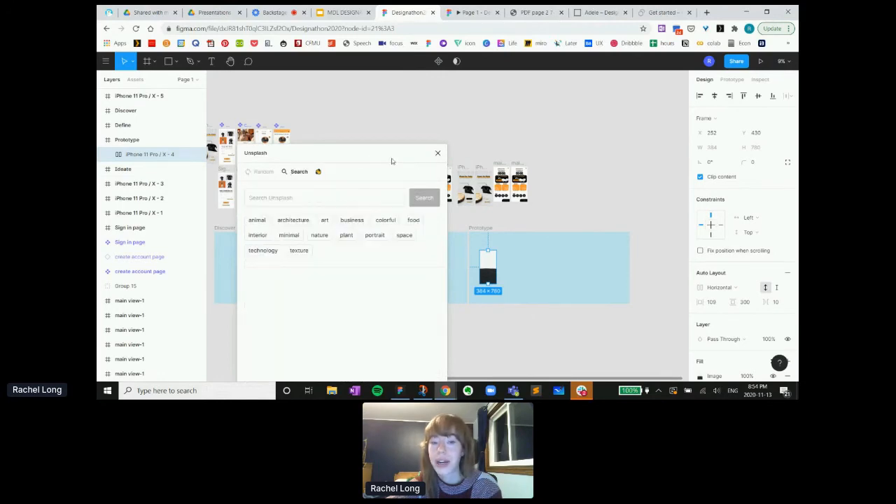
click(438, 152)
scroll(503, 250, down, 3)
scroll(503, 250, left, 4)
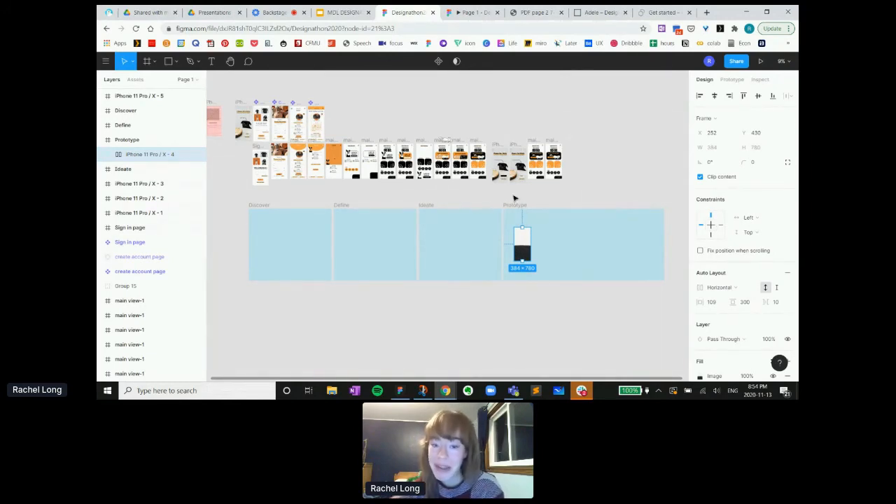
click(546, 236)
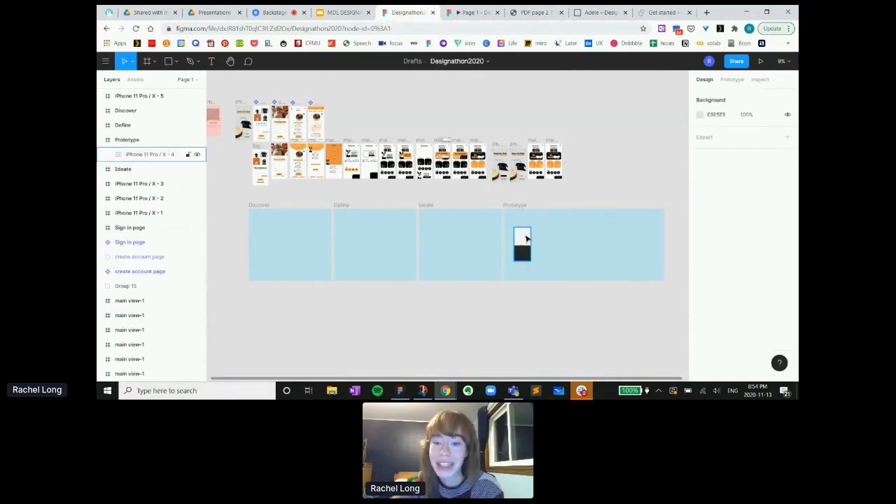
click(527, 238)
click(544, 243)
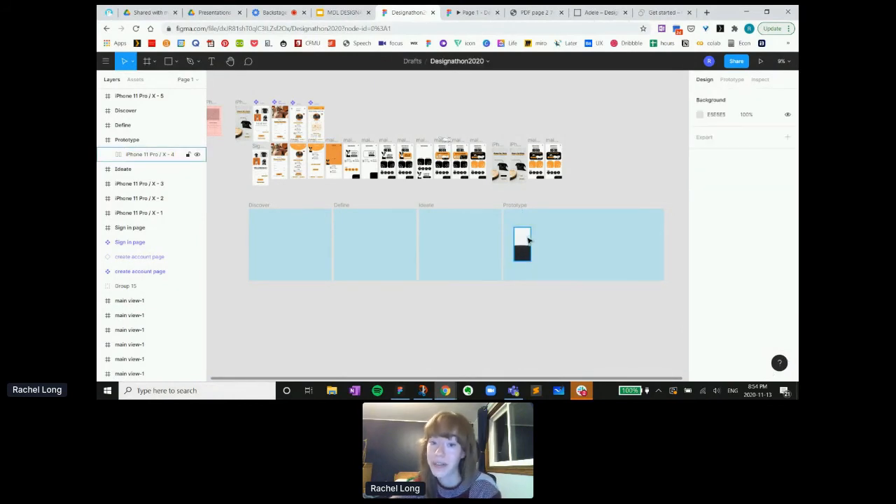
click(530, 238)
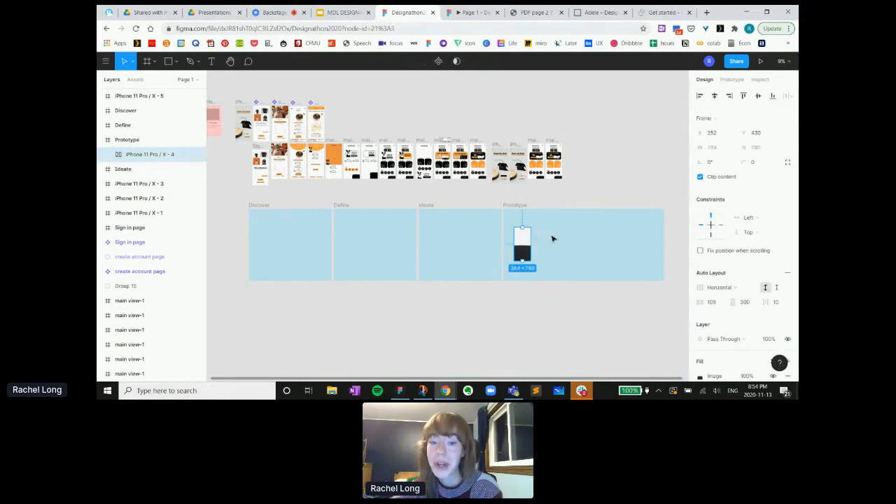
scroll(551, 238, left, 2)
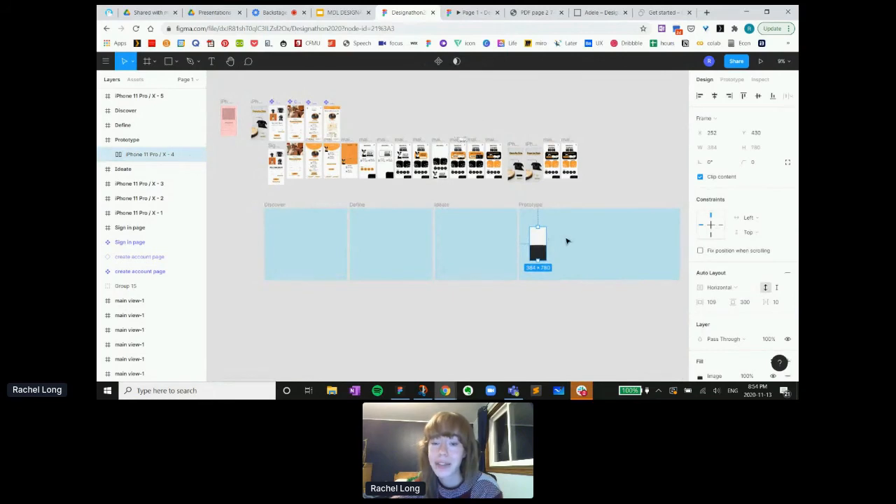
click(566, 240)
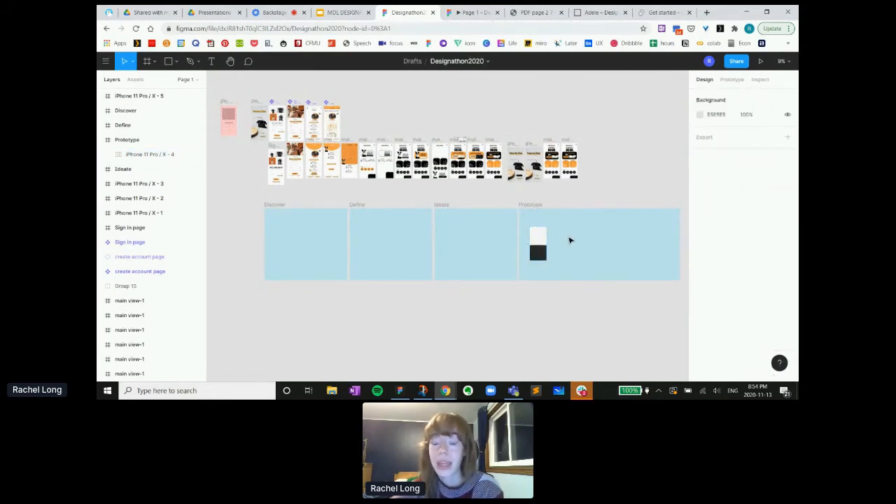
click(537, 236)
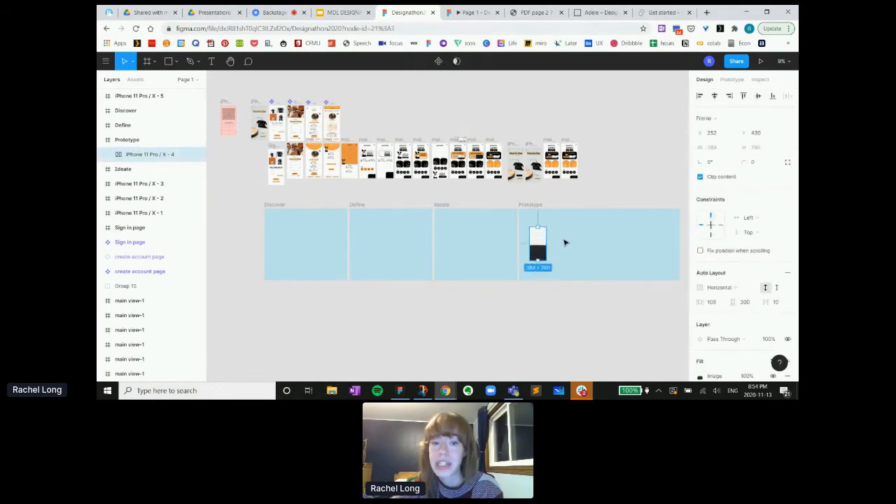
scroll(536, 236, right, 1)
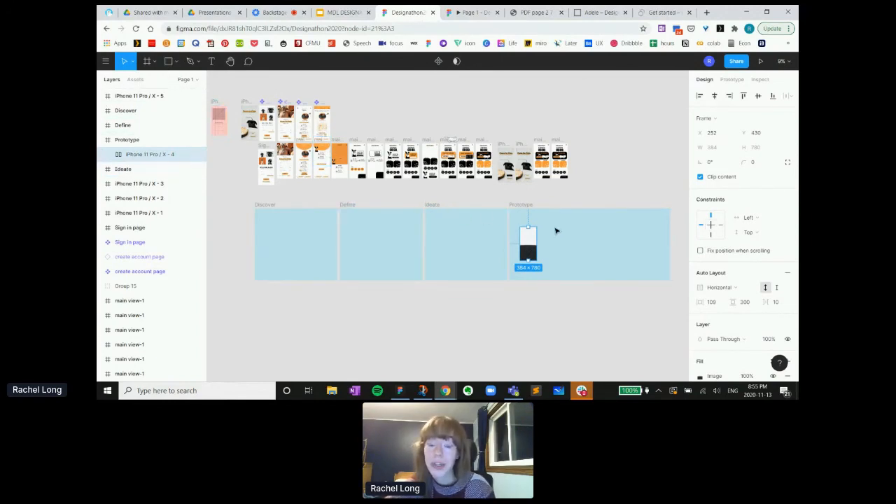
Examine the Paws for Pets and main view-1 screens above the Prototype frame at close range
scroll(555, 231, up, 3)
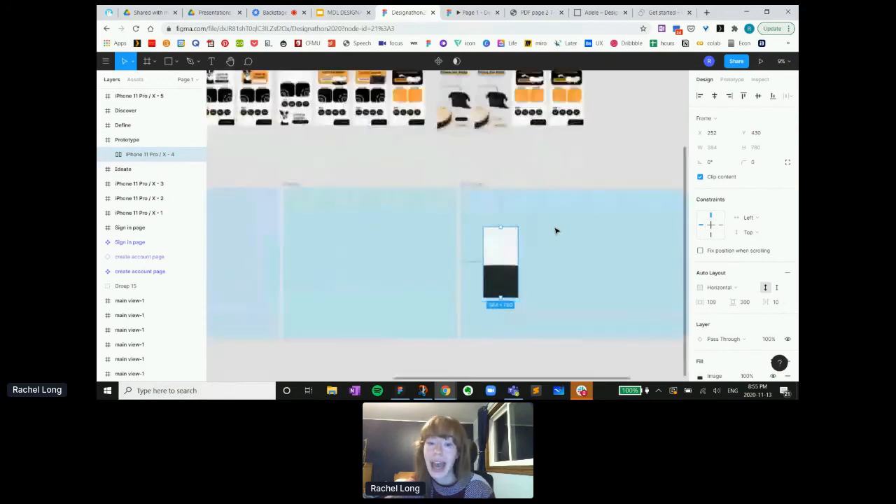
scroll(555, 231, up, 5)
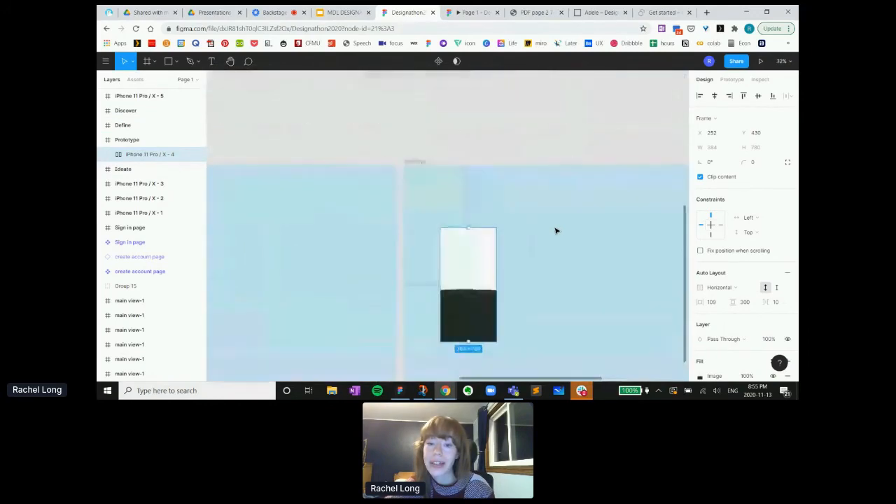
scroll(555, 231, up, 5)
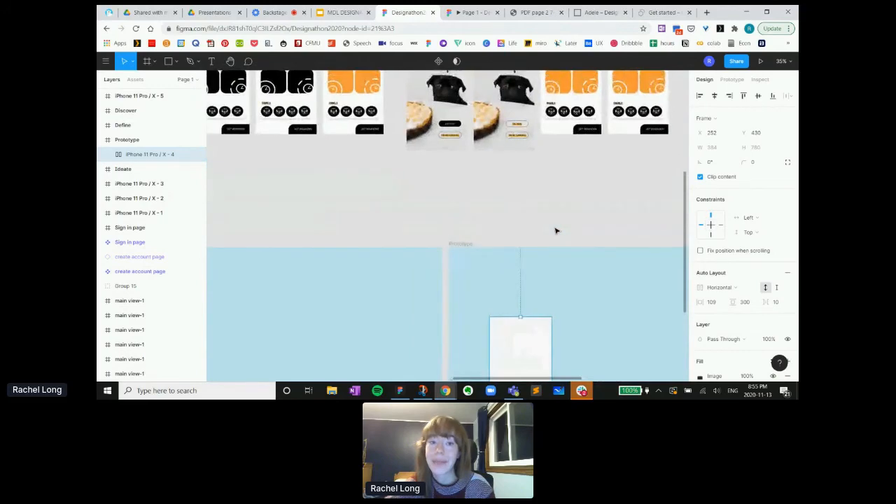
scroll(555, 231, up, 1)
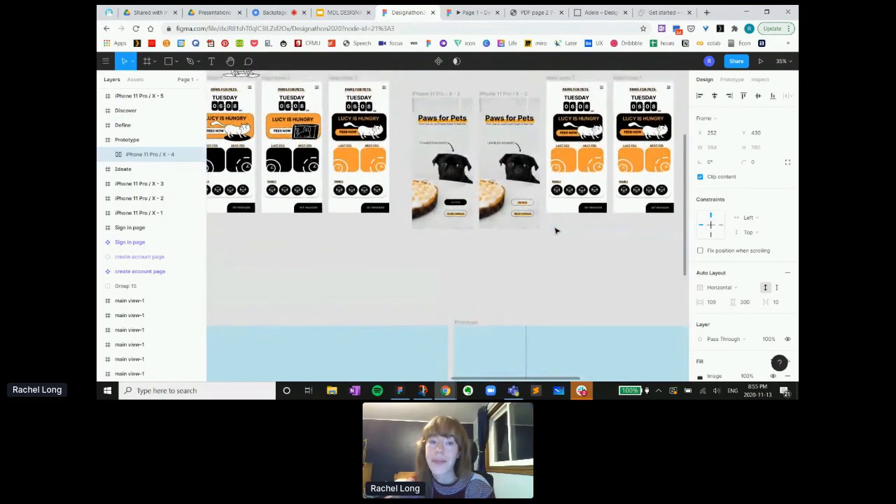
scroll(555, 231, right, 3)
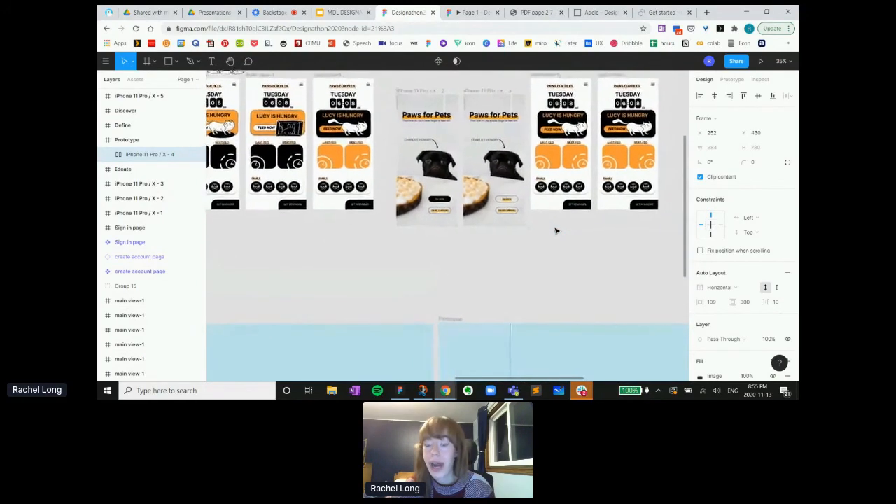
scroll(555, 231, right, 1)
scroll(555, 231, down, 3)
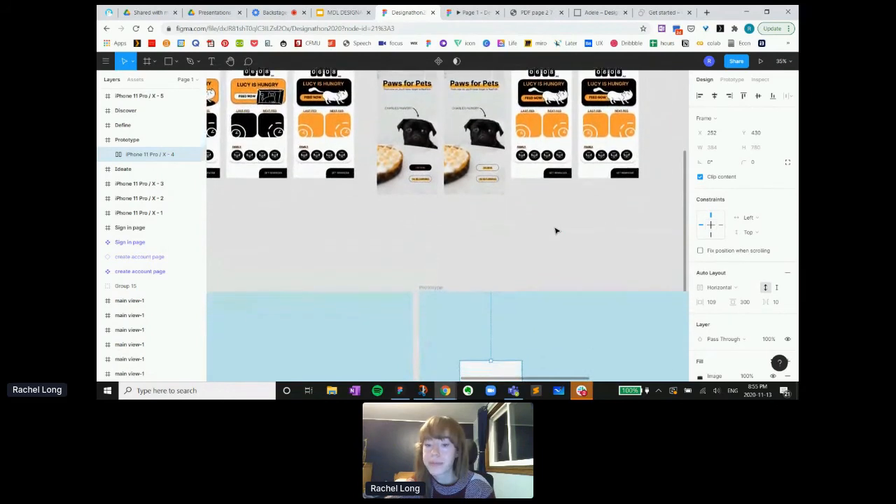
scroll(555, 231, up, 4)
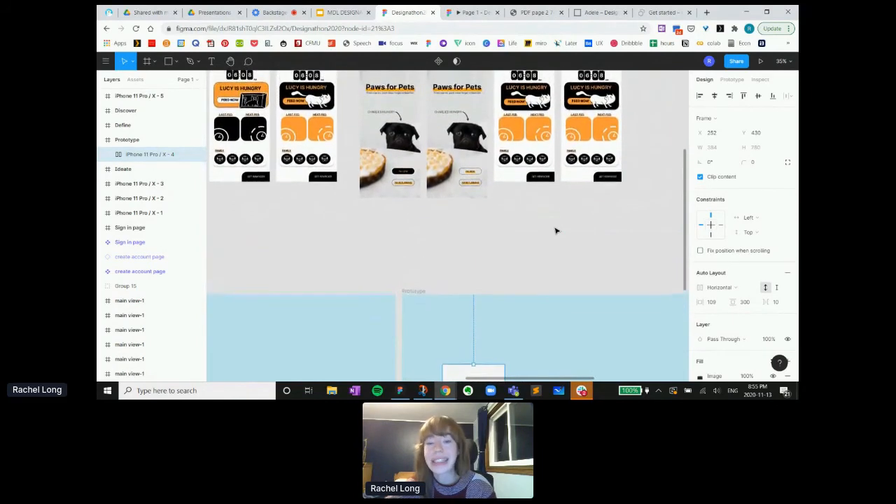
scroll(555, 231, up, 3)
scroll(555, 231, left, 3)
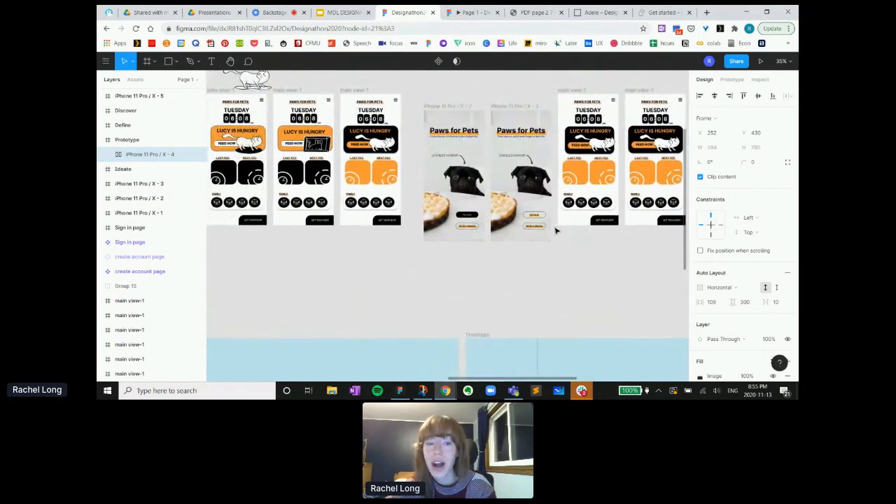
scroll(555, 231, up, 1)
scroll(555, 231, right, 1)
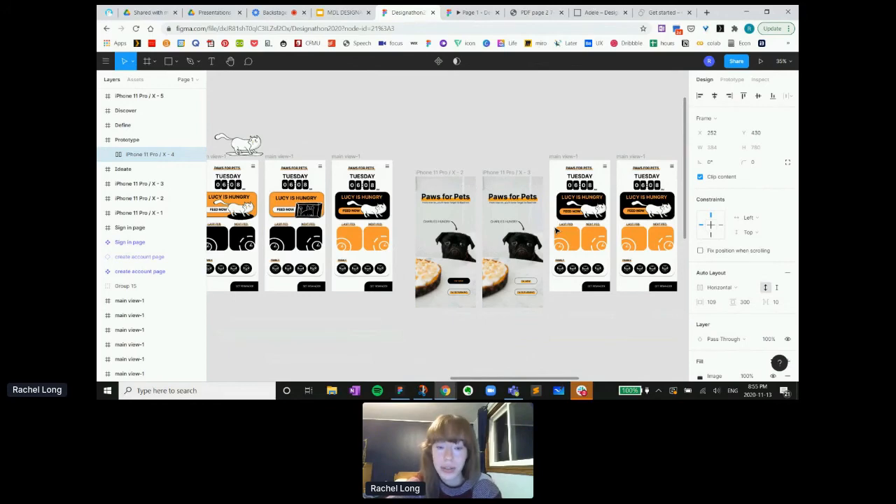
Draw a rectangle of about 1166 × 574 on the empty canvas above the Paws for Pets and main view-1 screens
scroll(555, 231, left, 10)
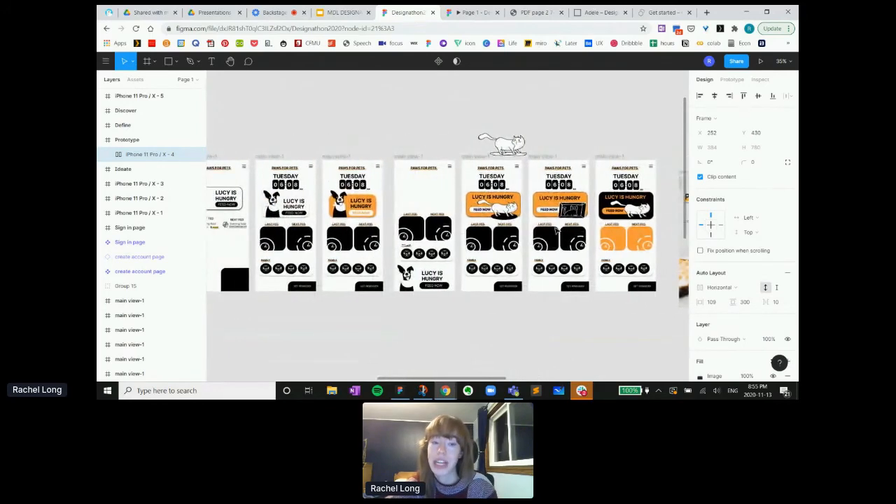
scroll(556, 231, right, 2)
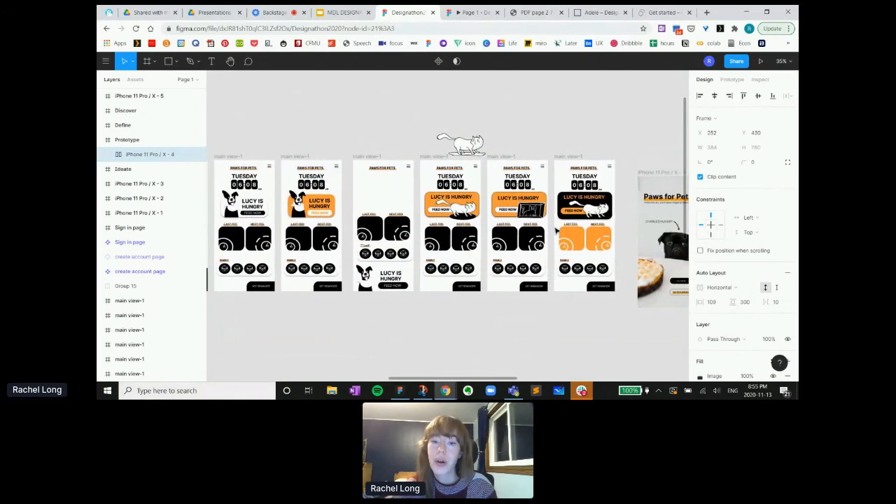
scroll(556, 232, down, 5)
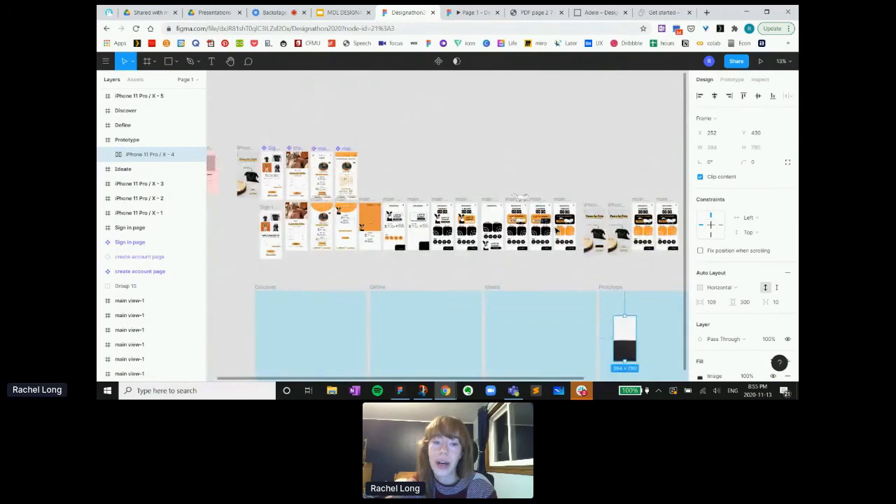
scroll(555, 232, up, 3)
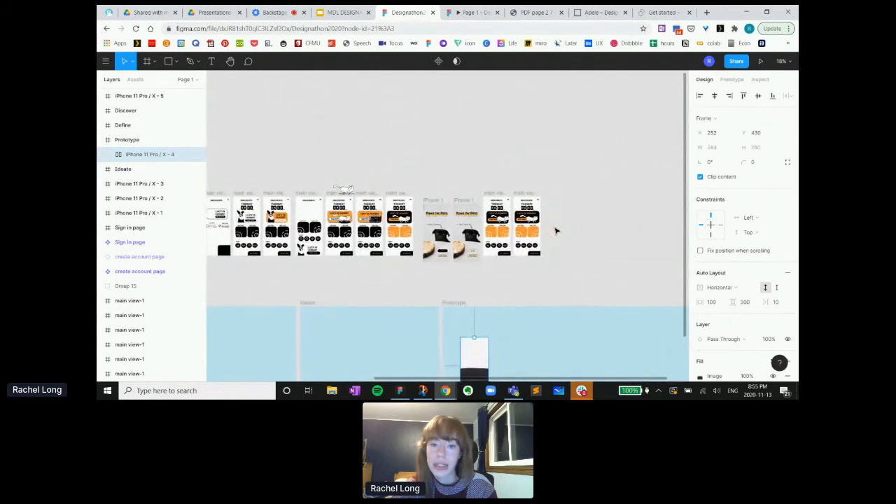
scroll(556, 231, up, 1)
click(176, 62)
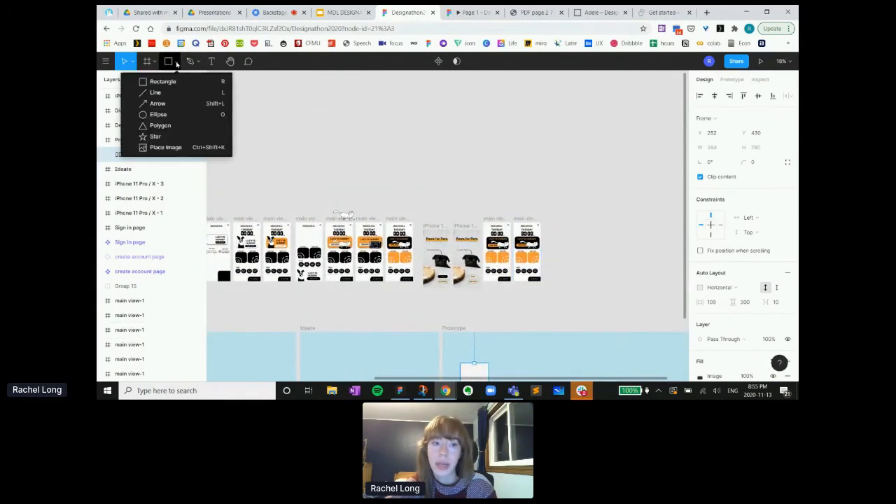
click(171, 82)
drag(480, 138, 565, 181)
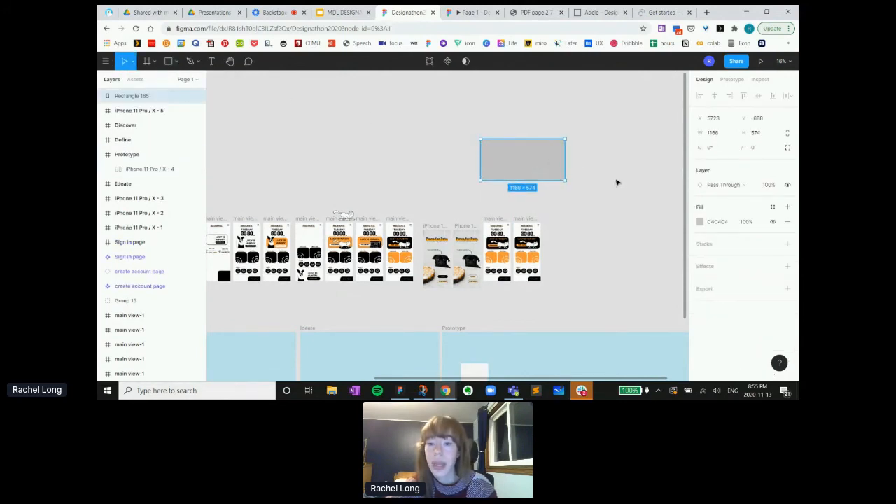
Turn the grey rectangle into a component, shift it aside, and paste an instance beside it in the same row
right_click(537, 161)
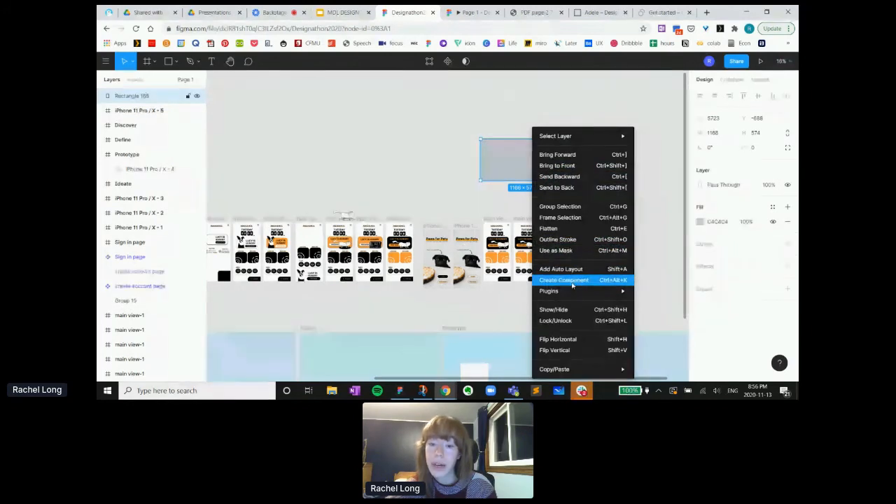
click(569, 281)
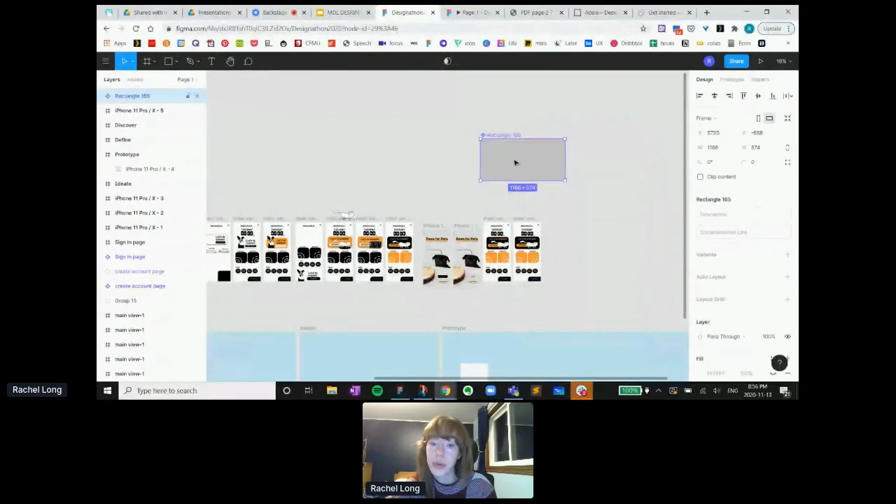
drag(516, 162, 466, 159)
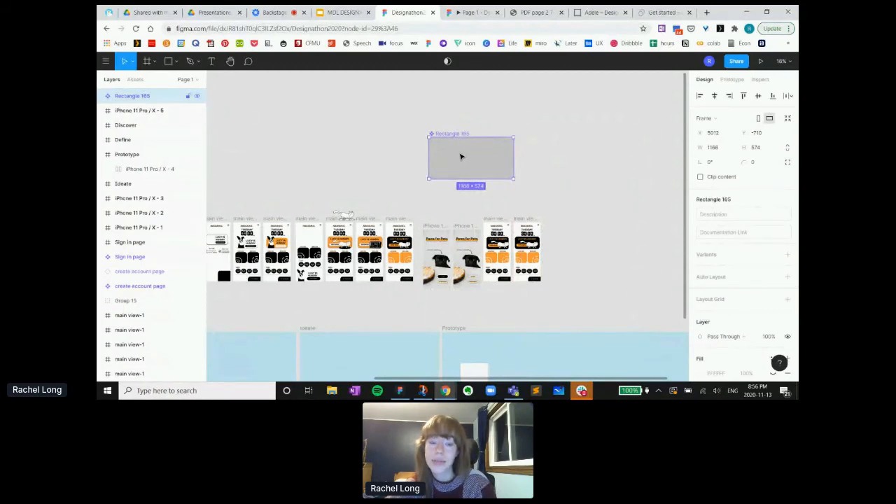
key(ctrl+v)
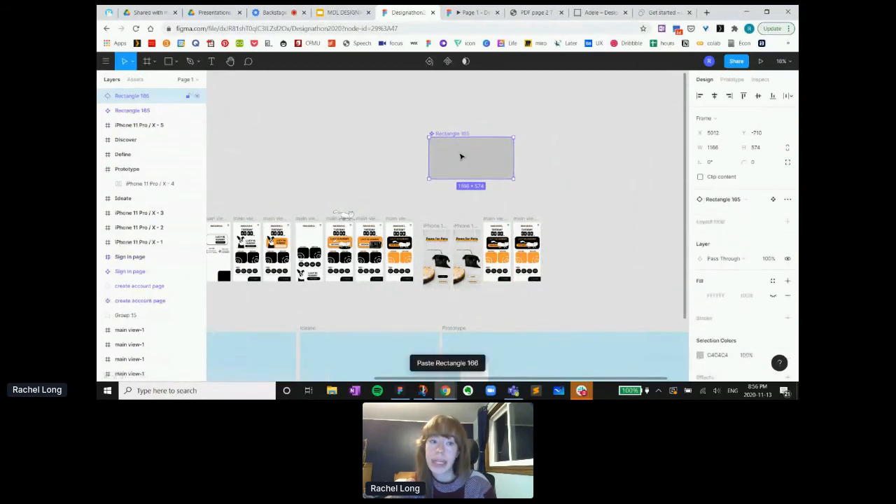
drag(473, 158, 594, 157)
Narrow the main component to a width of about 533 and change its colour to orange FEA041
click(455, 151)
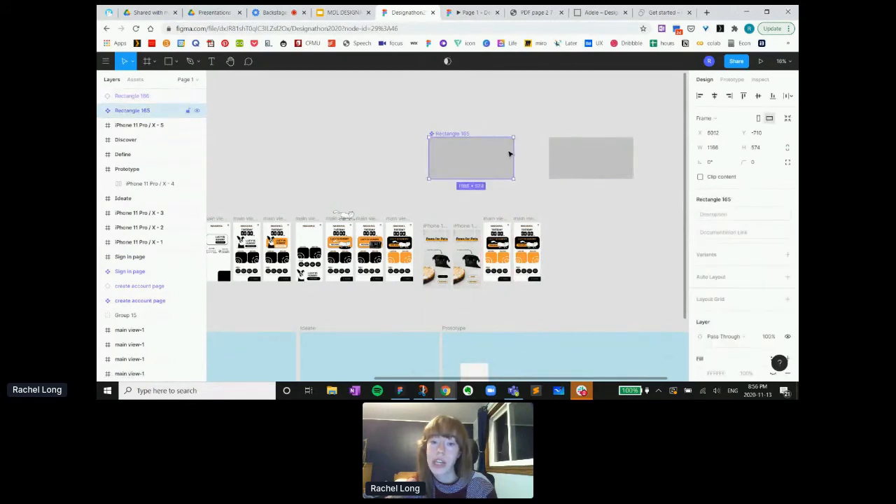
drag(515, 151, 468, 151)
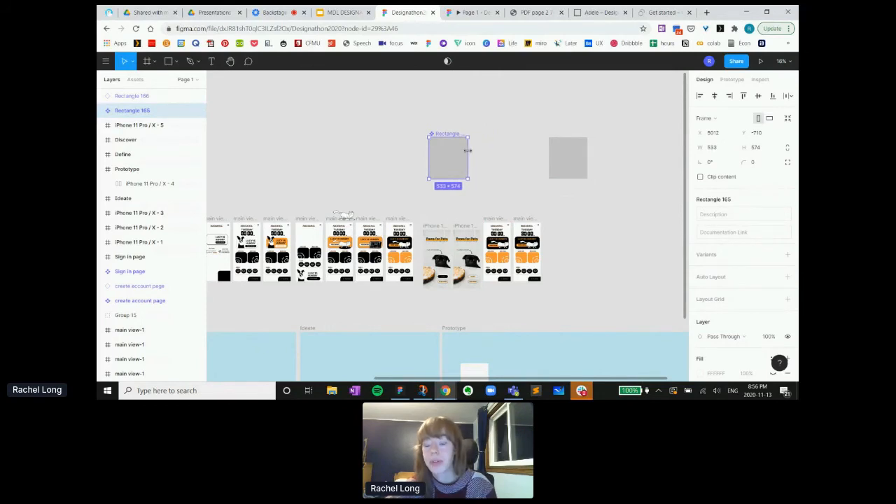
scroll(700, 322, down, 2)
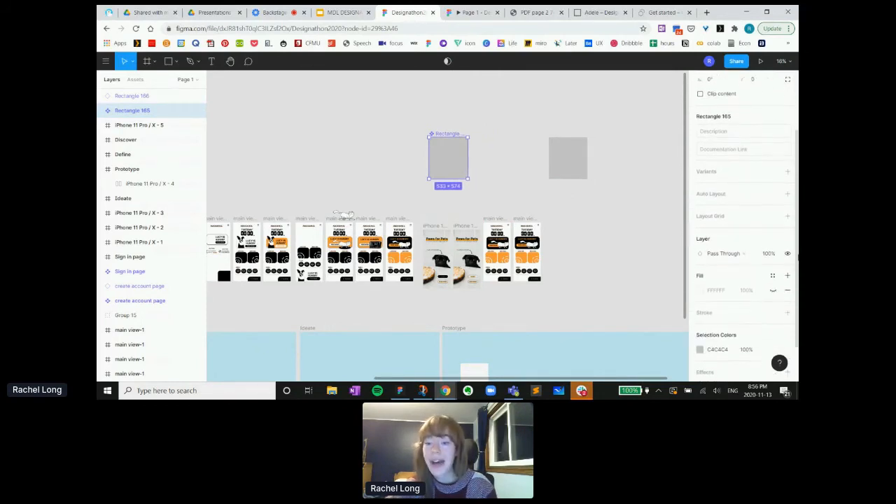
click(700, 323)
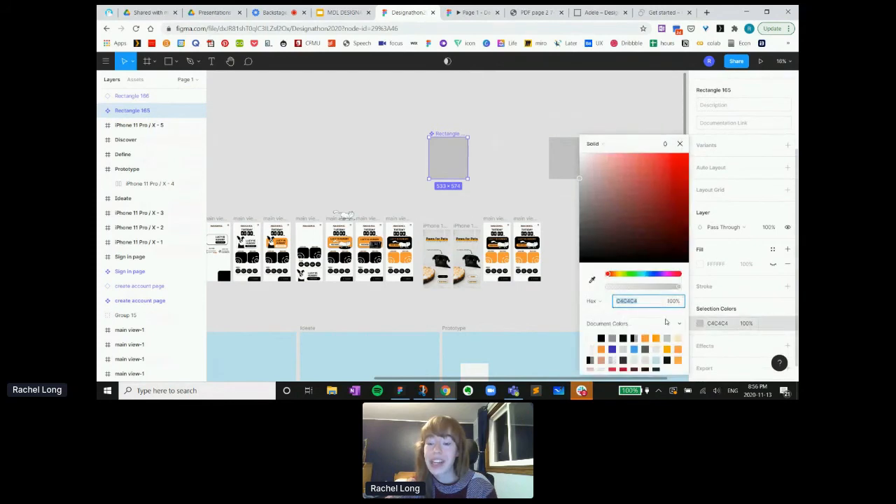
click(646, 338)
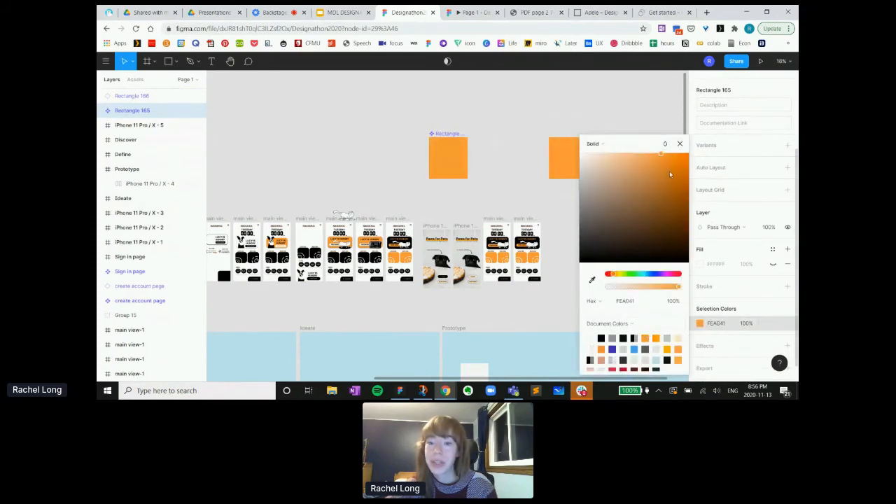
click(678, 144)
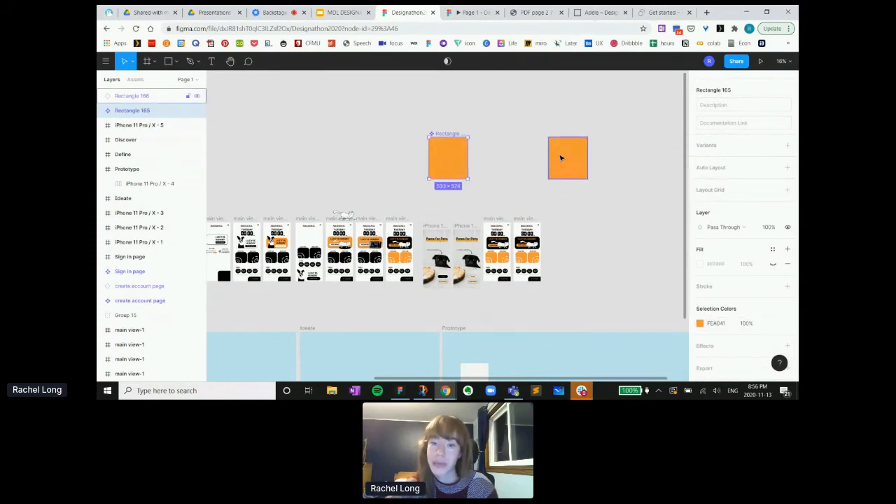
Widen the orange instance to about 1082 and arrange the main component directly above it, with their left edges aligned
click(560, 157)
drag(585, 157, 628, 158)
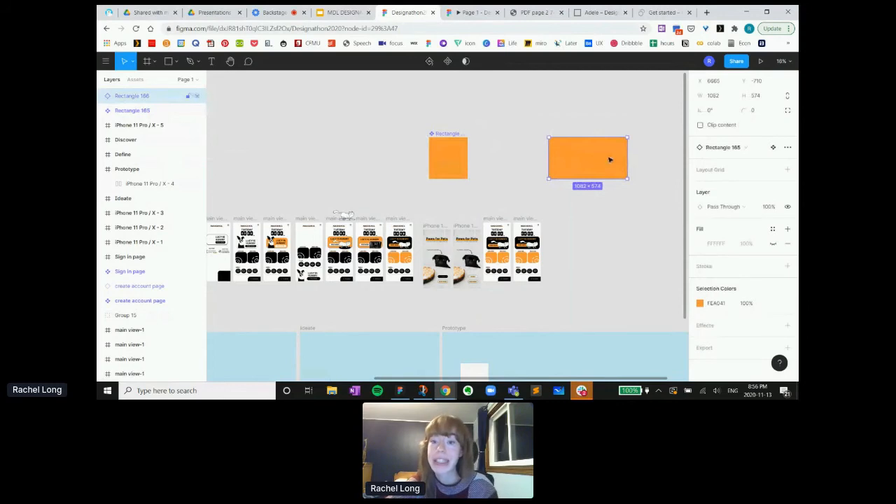
drag(588, 158, 520, 159)
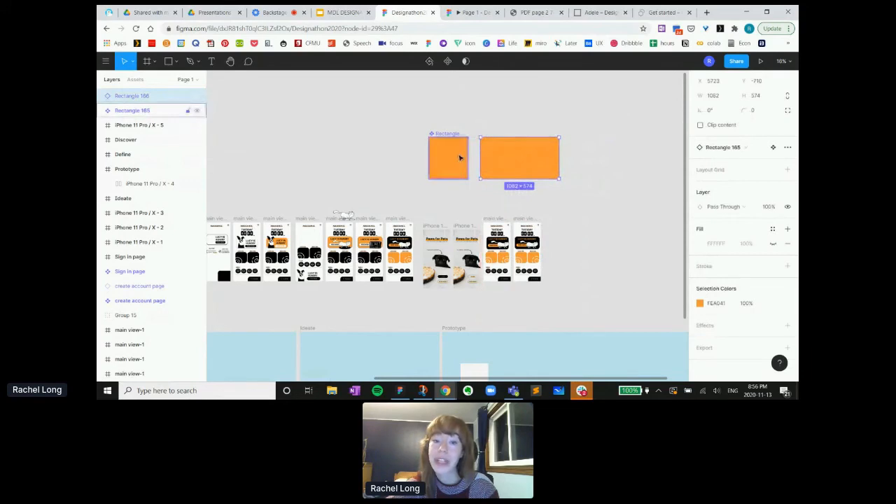
drag(454, 149, 503, 107)
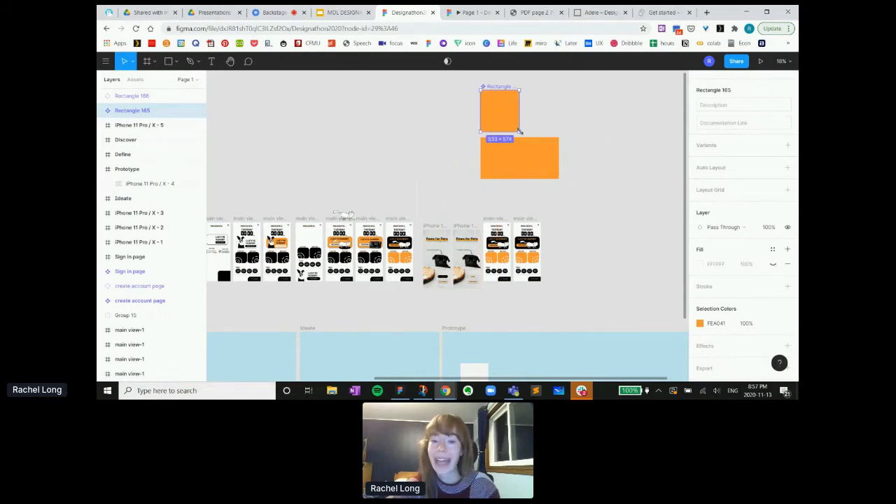
Make the main component narrower to test whether the resized instance follows, and clear the selection
click(511, 166)
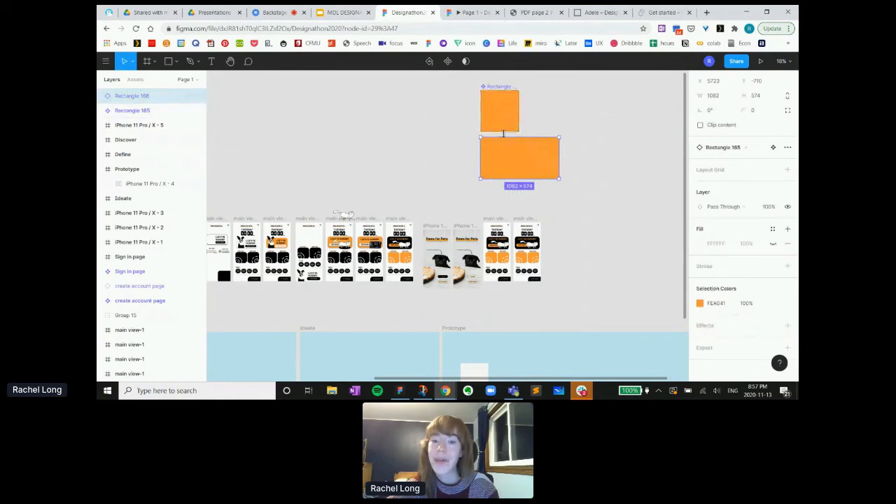
click(497, 116)
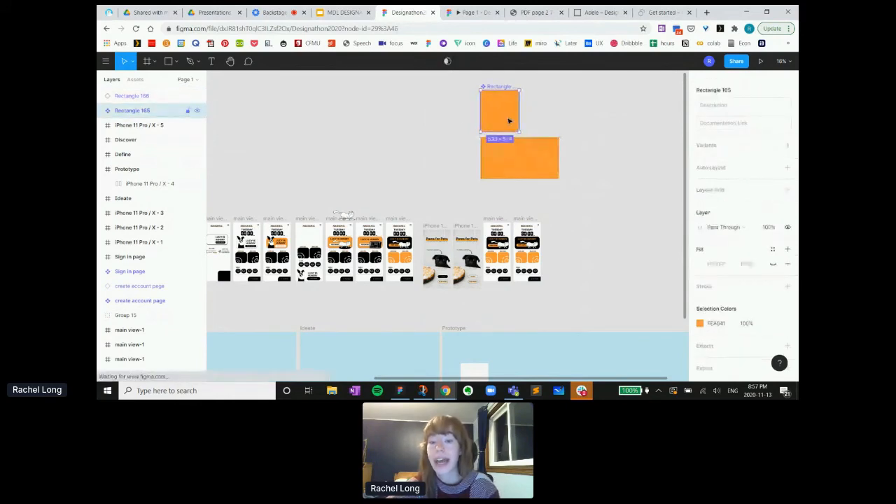
mouse_move(521, 119)
mouse_down()
mouse_move(560, 114)
mouse_move(496, 113)
mouse_move(511, 110)
mouse_up()
click(538, 114)
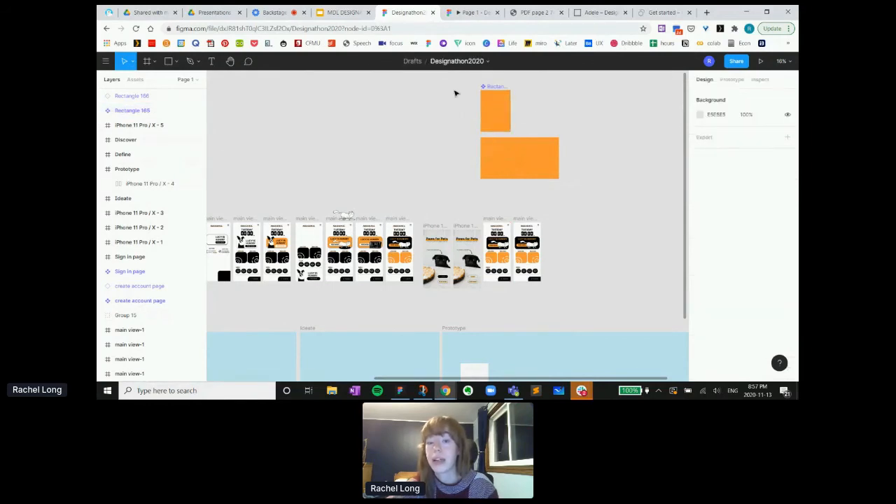
Widen the main component to about 756 and narrow the instance below it to the same width
click(514, 152)
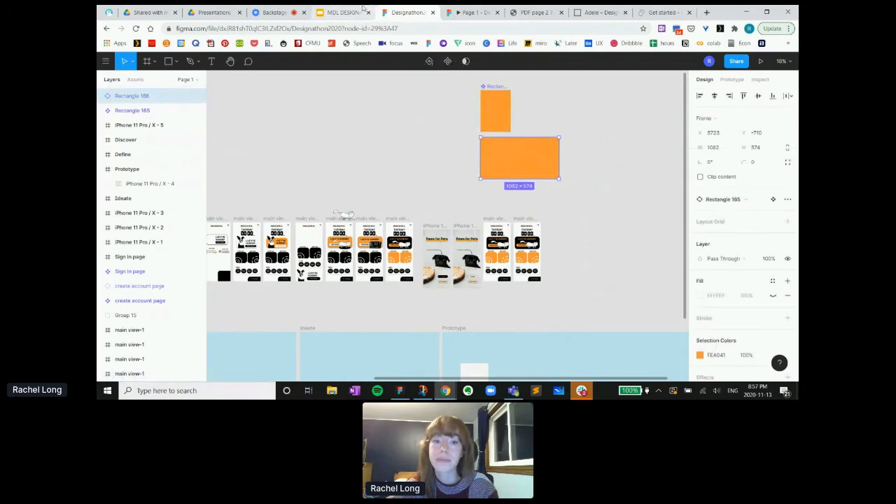
click(500, 112)
drag(511, 112, 535, 112)
click(541, 164)
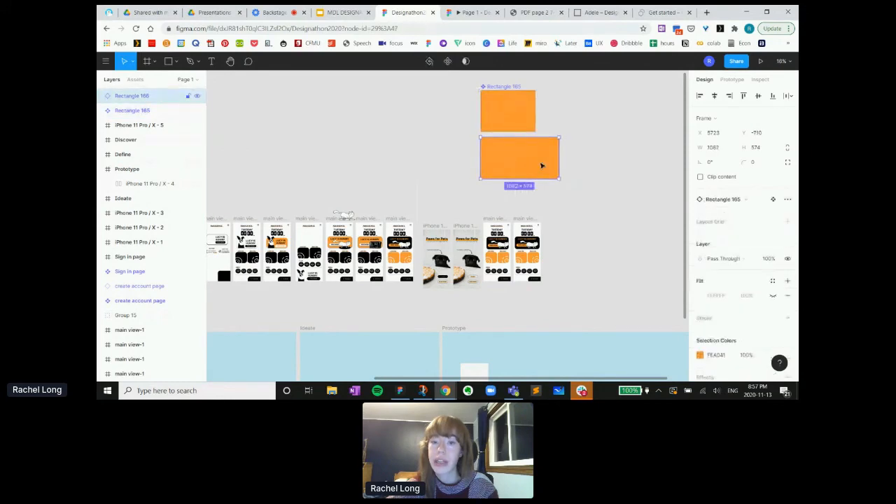
drag(559, 163, 536, 158)
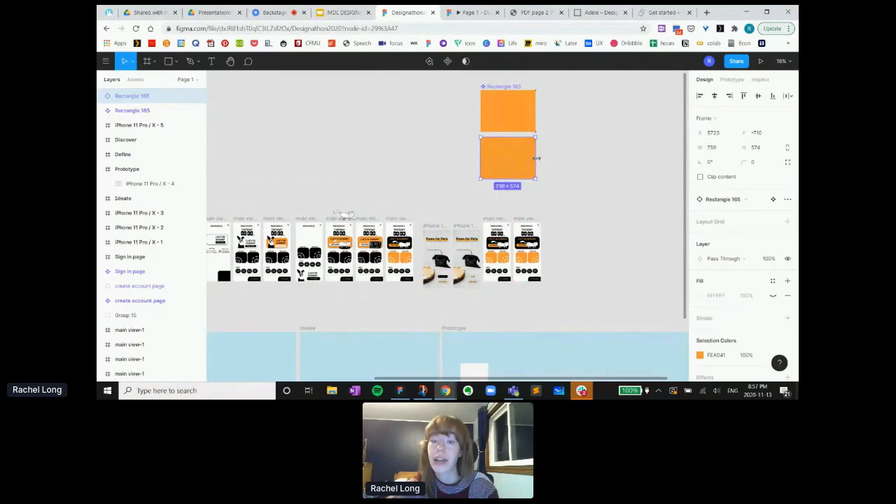
click(502, 104)
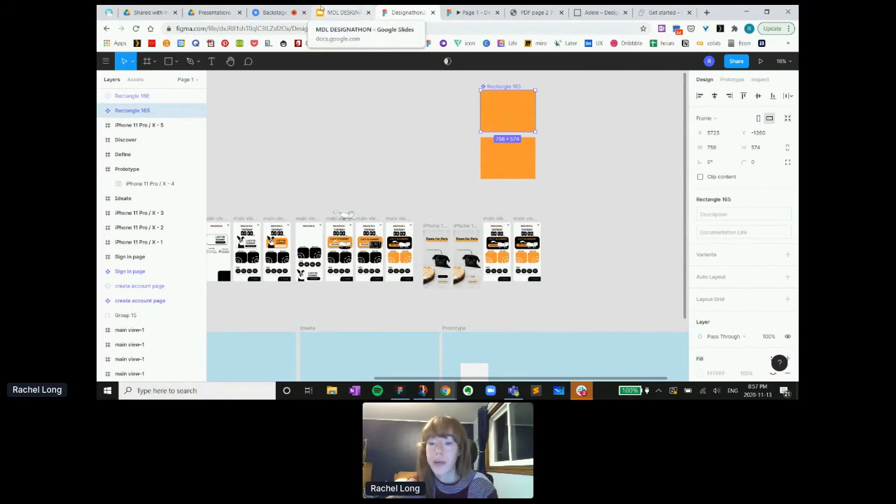
Examine the rows of app screens, from the main view-1 variants back to the sign-in and create account pages
scroll(373, 142, down, 3)
scroll(372, 142, left, 4)
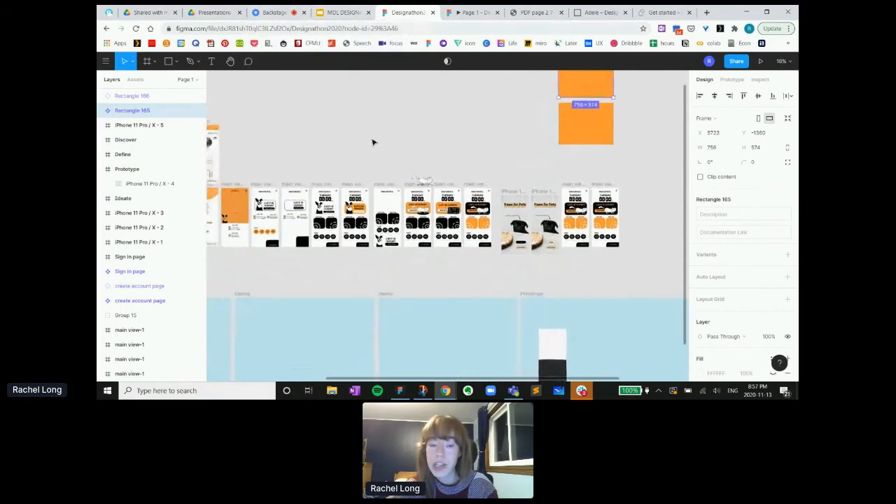
scroll(372, 142, left, 5)
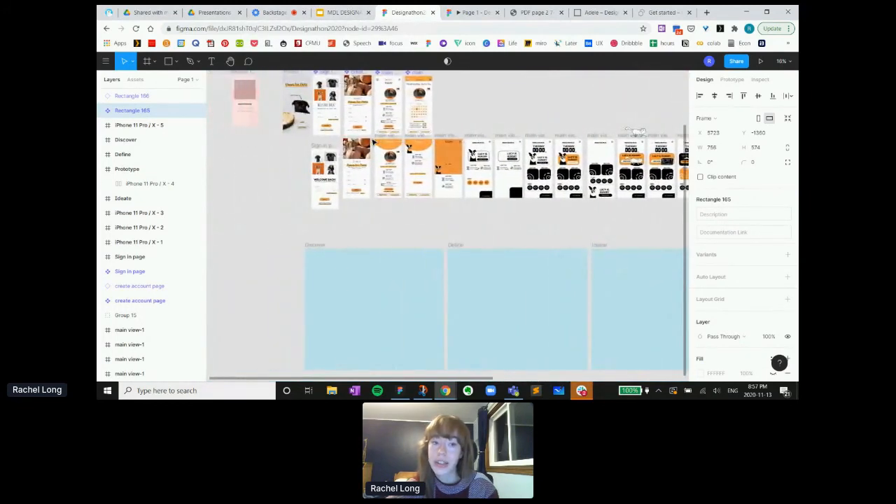
scroll(373, 142, up, 1)
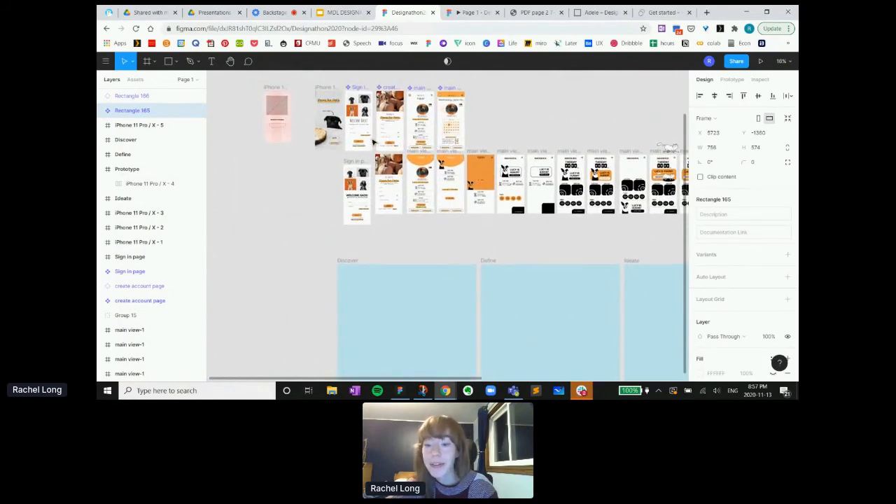
scroll(373, 142, right, 2)
scroll(372, 142, left, 3)
scroll(373, 142, up, 1)
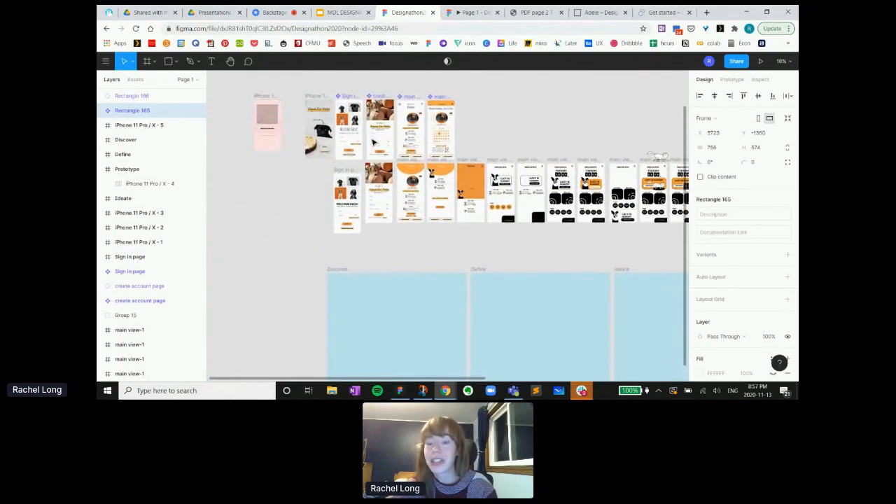
scroll(372, 142, down, 1)
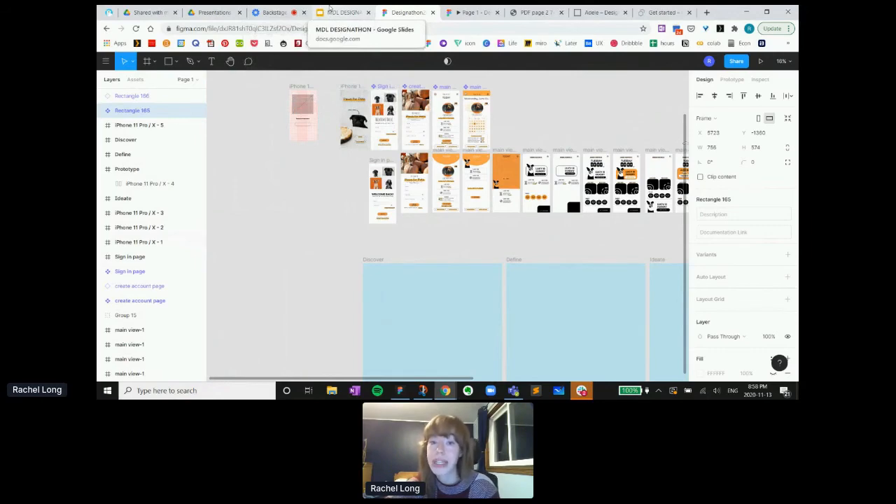
Switch to the Hopin backstage and read the latest stage chat question about wireframe submissions versus the final art board
click(267, 9)
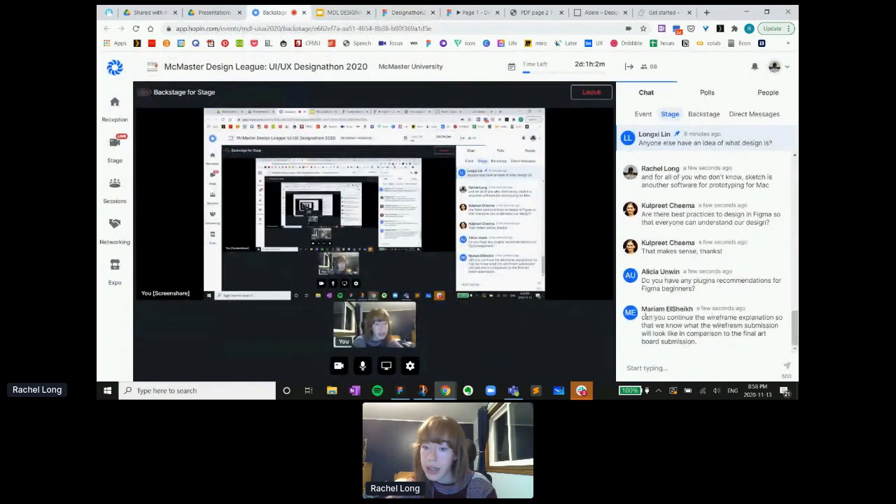
drag(642, 317, 689, 333)
drag(695, 335, 707, 343)
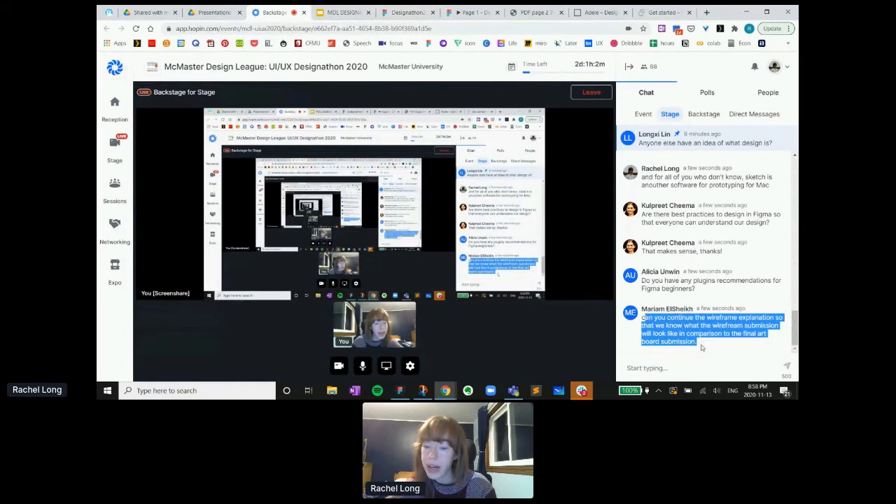
click(641, 318)
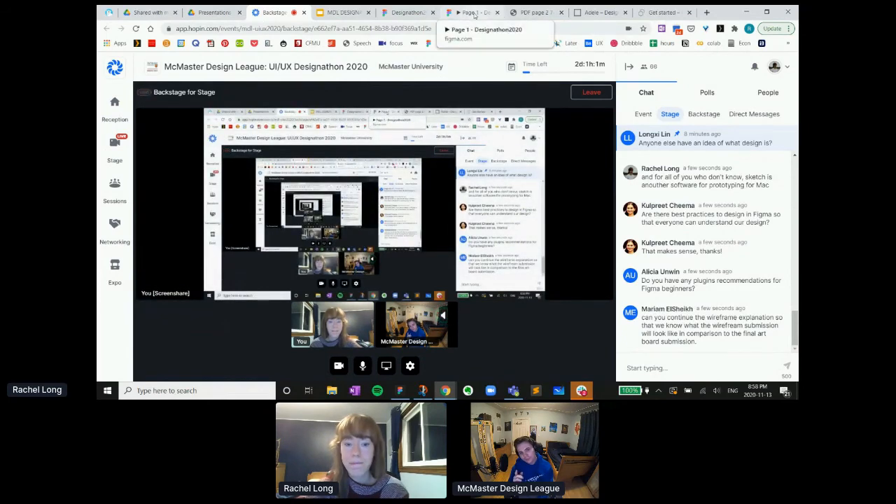
Switch back to the Designathon2020 file in Figma and bring the sign-in and main view-1 screens into view
click(410, 10)
scroll(437, 162, up, 2)
scroll(437, 162, right, 5)
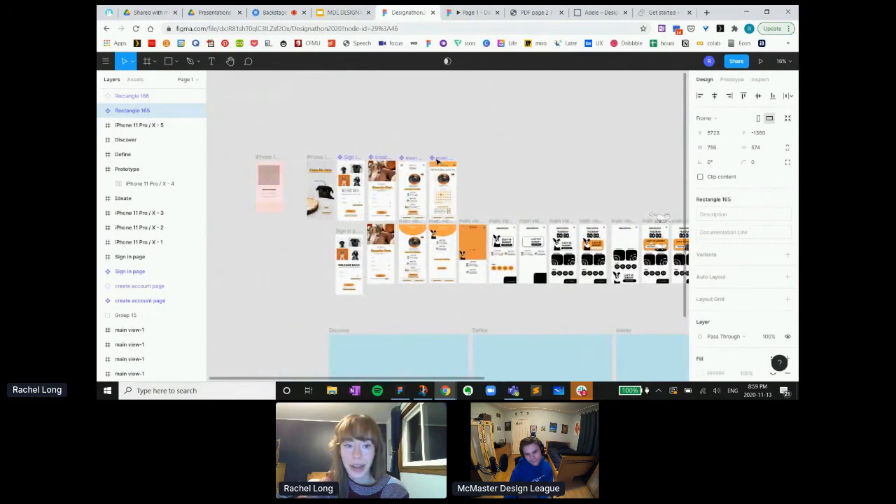
Widen the orange instance below the main Rectangle 165 component to about 1185, leaving the main component's size as it is
scroll(438, 162, right, 5)
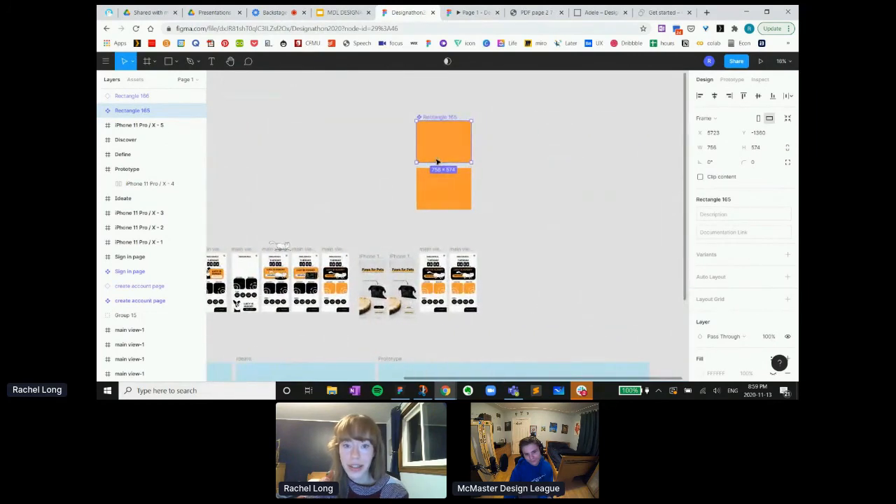
click(452, 186)
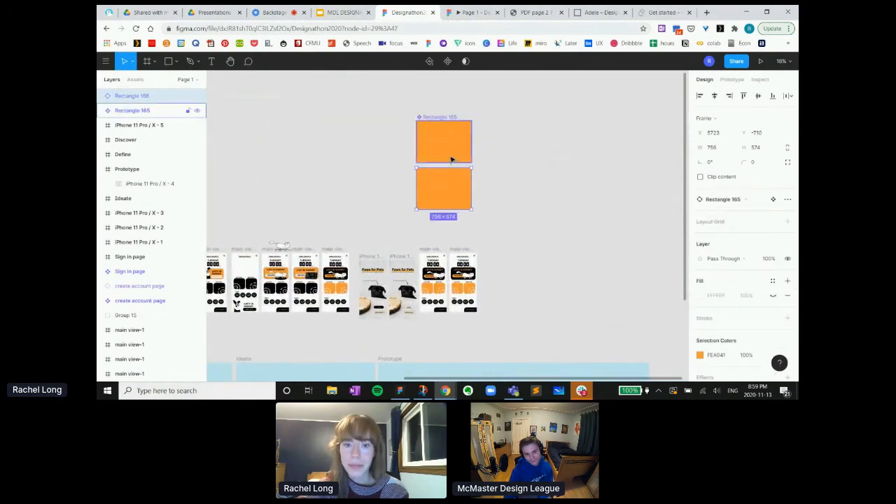
click(451, 158)
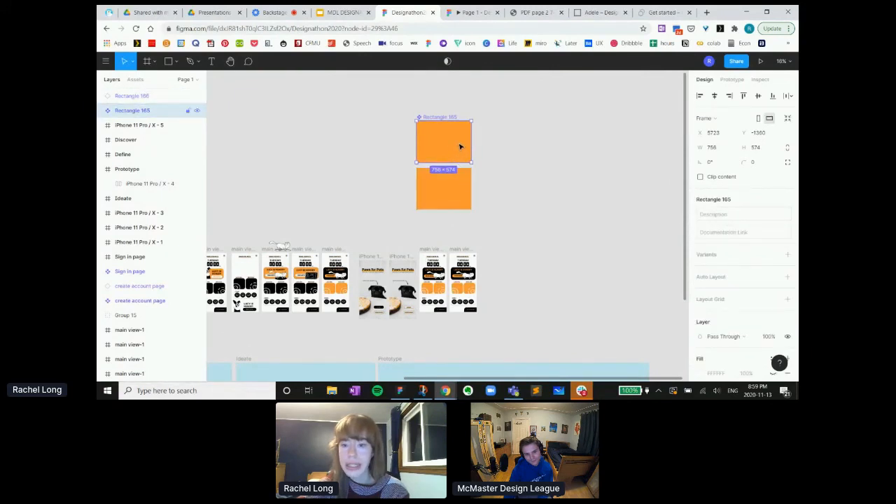
scroll(746, 276, down, 2)
click(453, 194)
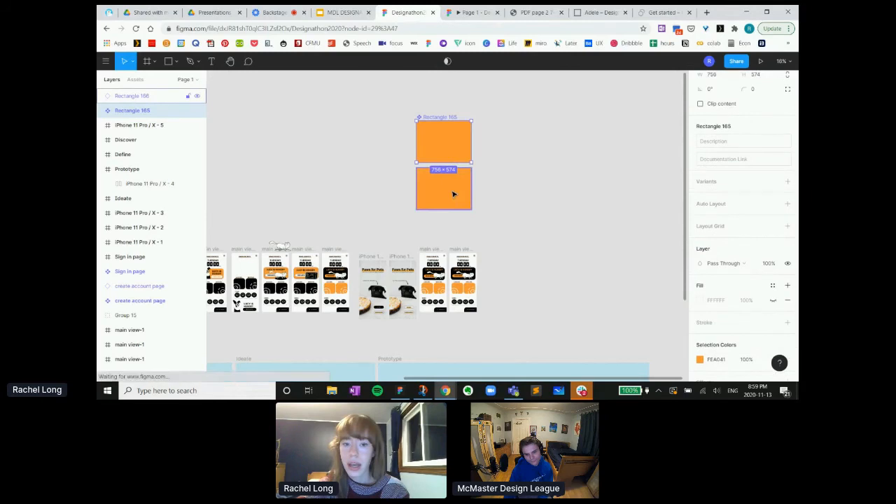
drag(472, 194, 500, 195)
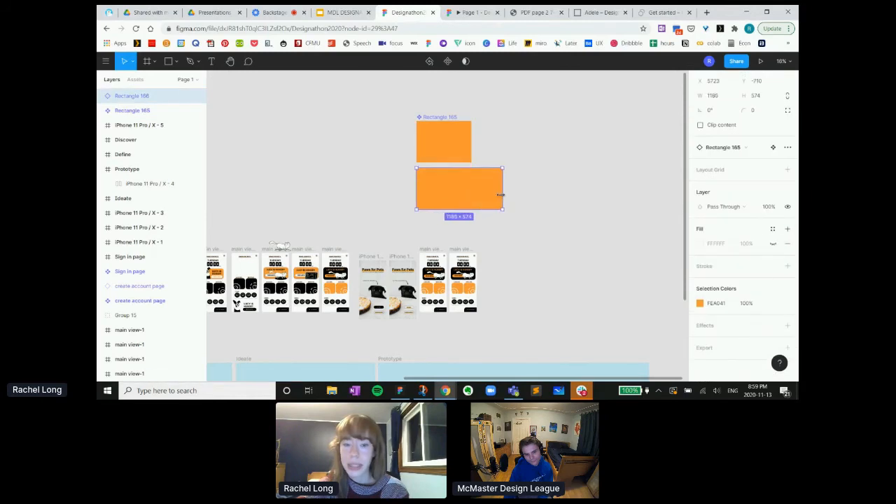
Recolour the main Rectangle 165 component from the document colours to the blue-violet 421EB7
click(438, 126)
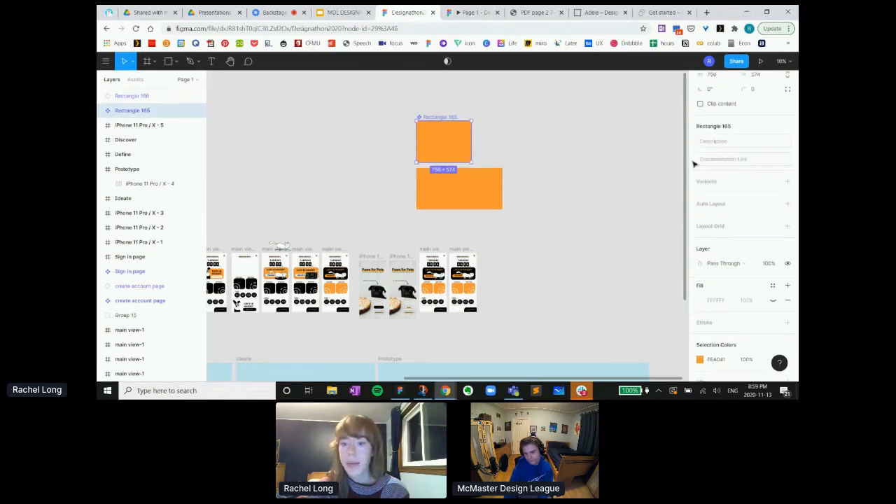
scroll(742, 266, down, 2)
click(700, 304)
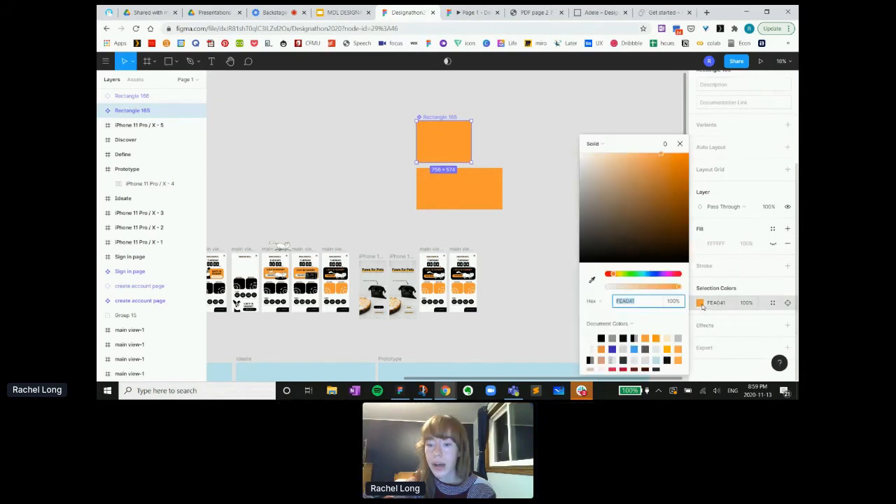
click(613, 347)
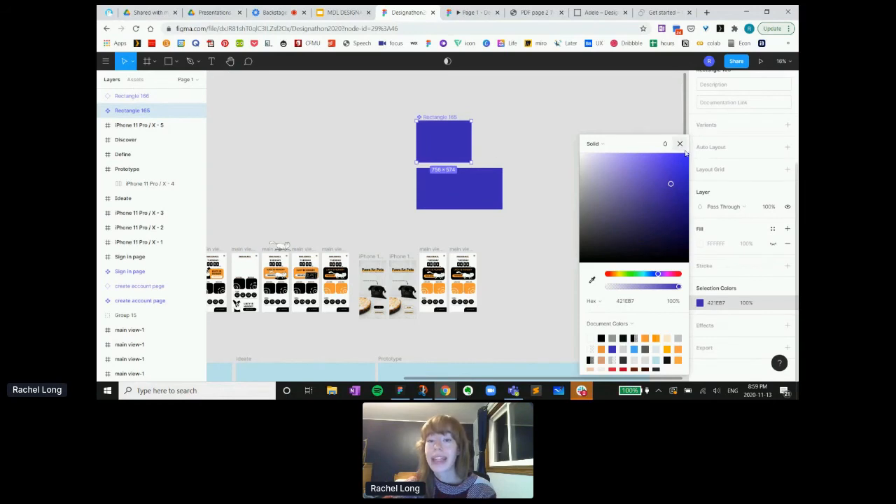
key(Escape)
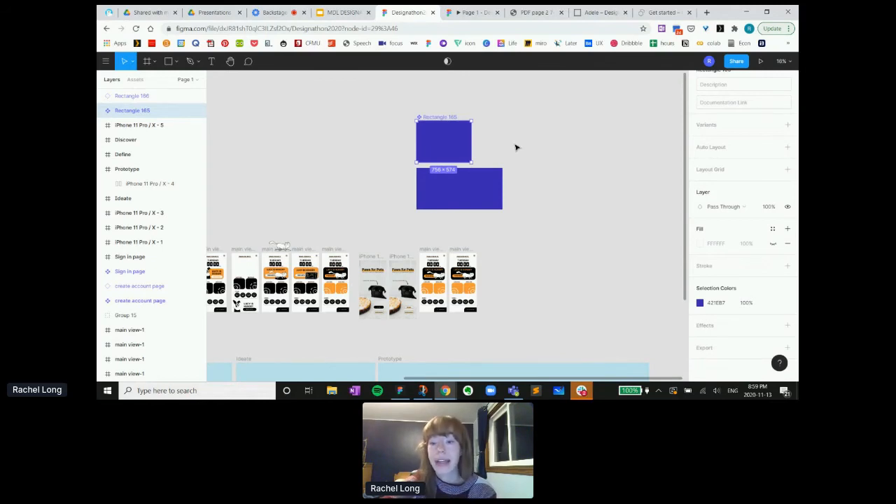
Switch to the Hopin backstage, check the Slack workshops channel briefly, and reread the stage chat question about wireframe submissions
scroll(516, 147, left, 3)
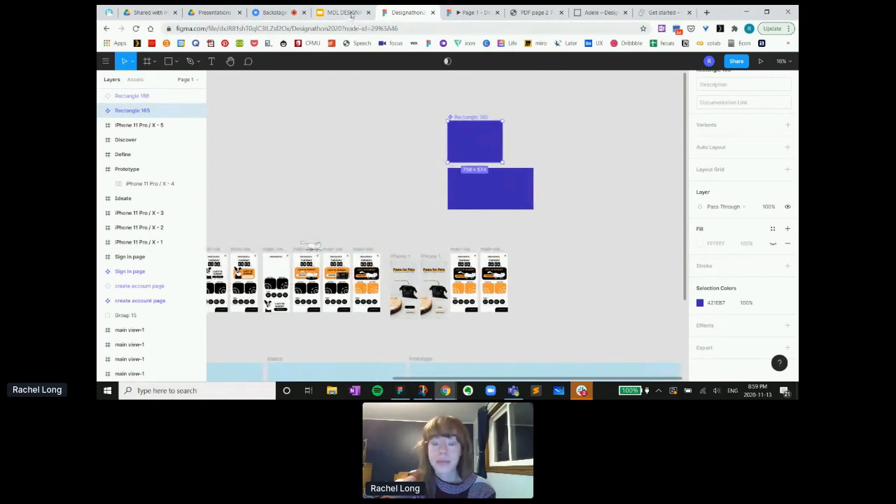
click(350, 13)
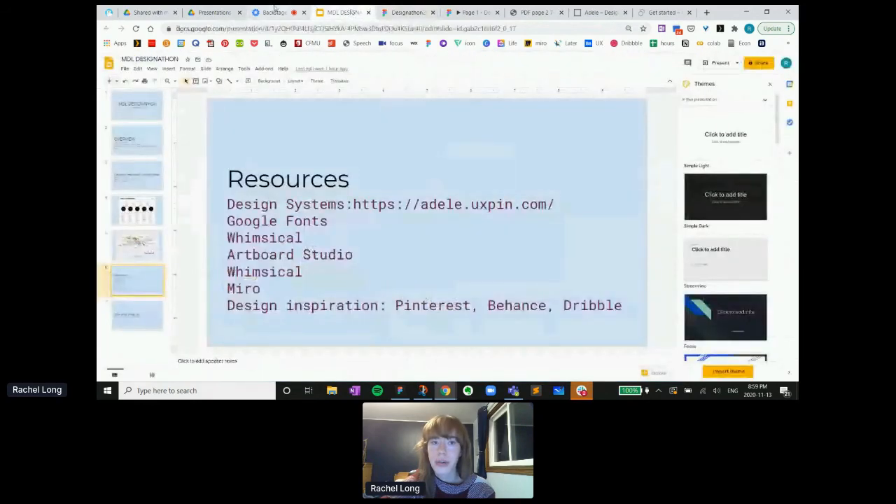
click(274, 8)
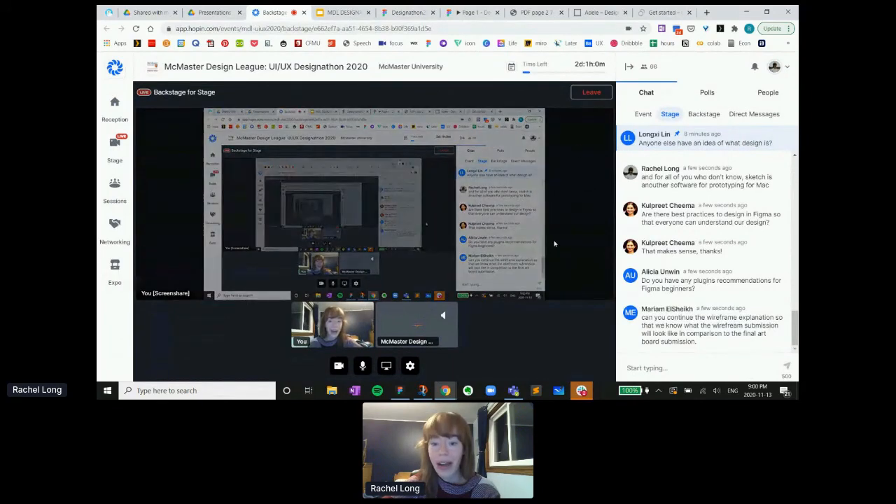
click(581, 390)
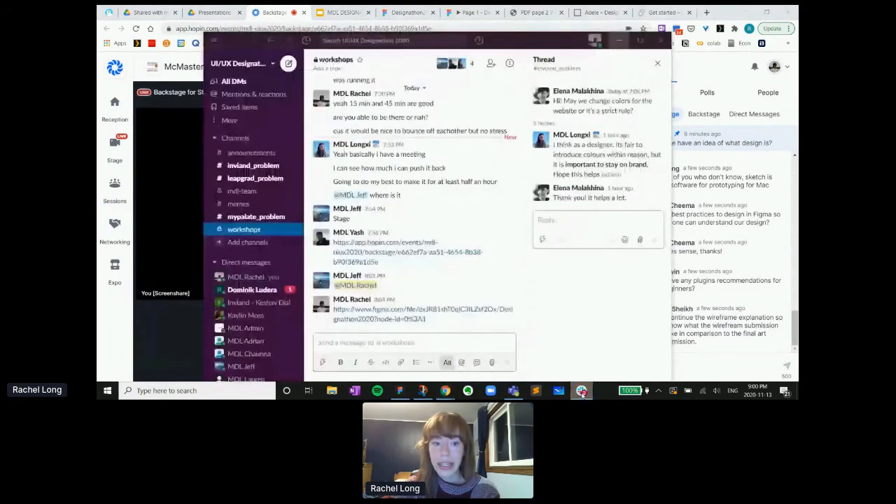
click(582, 391)
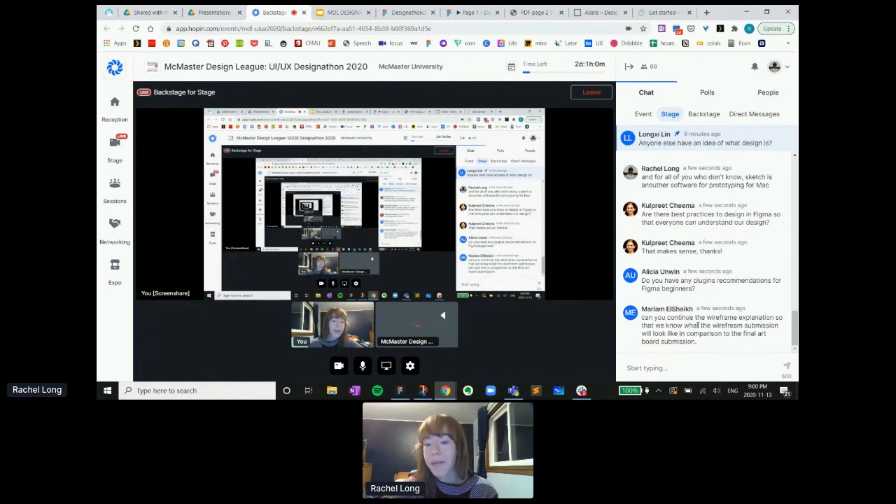
drag(641, 312, 684, 326)
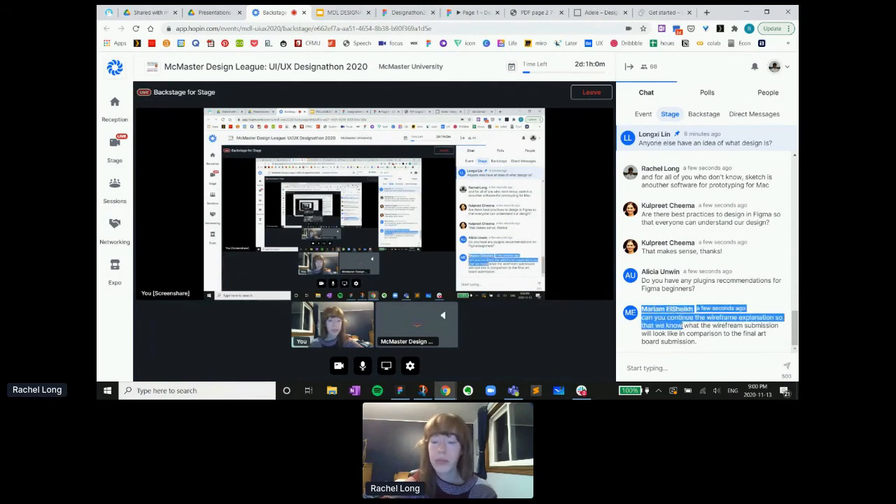
click(684, 326)
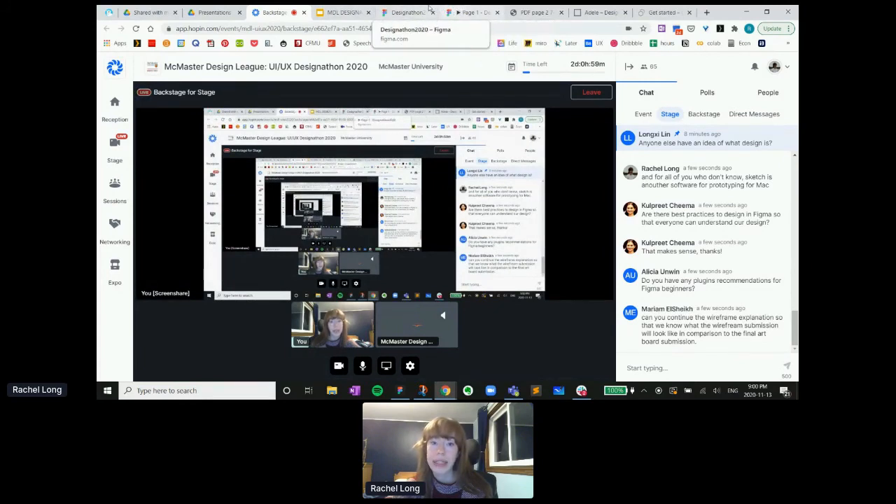
Search Google Images for "low fi prototype" in a new browser tab and enlarge the sketch of three phone wireframes on green
click(706, 12)
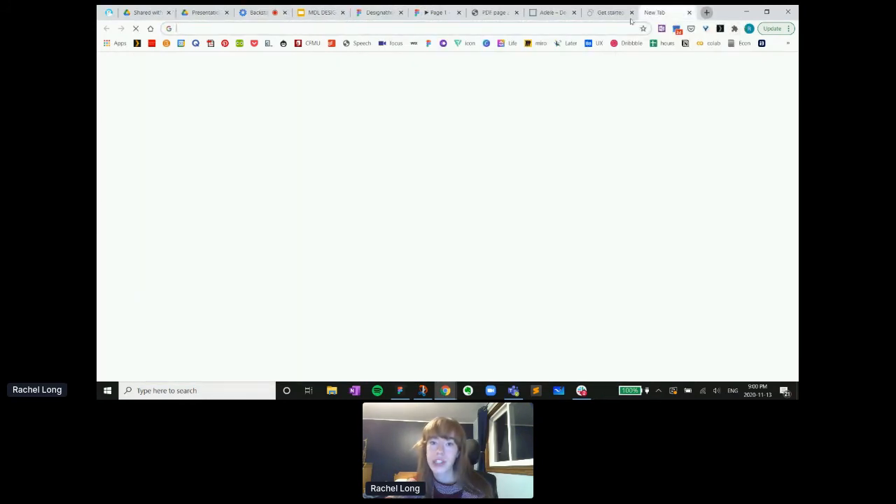
click(517, 31)
text(low )
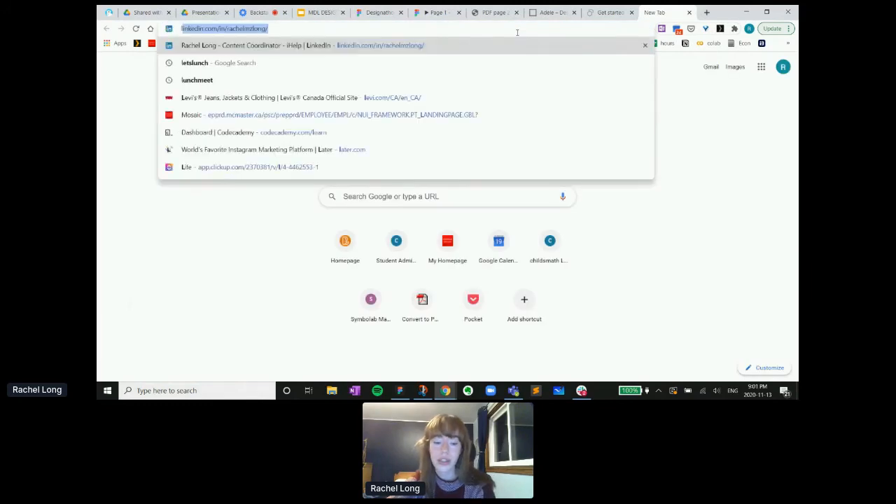
text(fi proto)
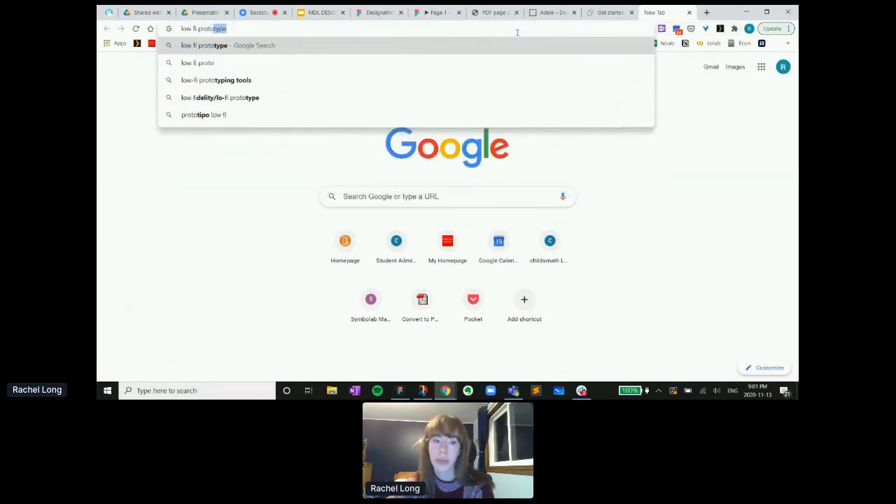
key(Return)
click(189, 86)
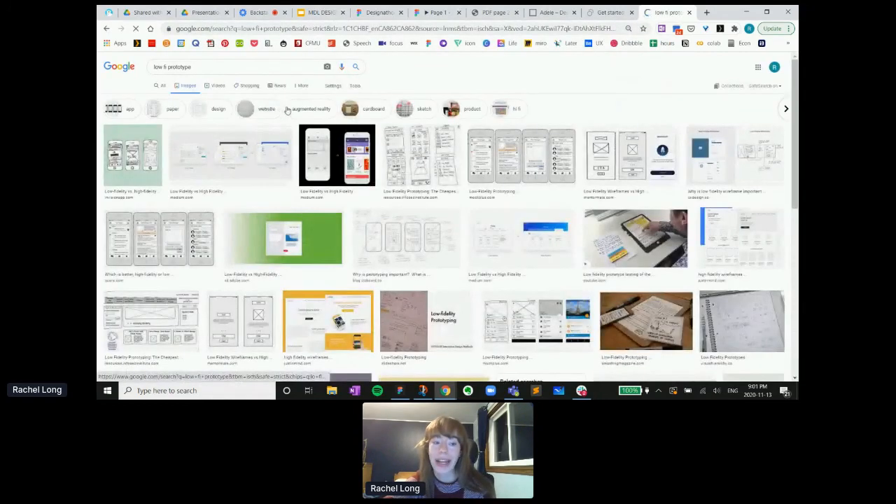
click(147, 147)
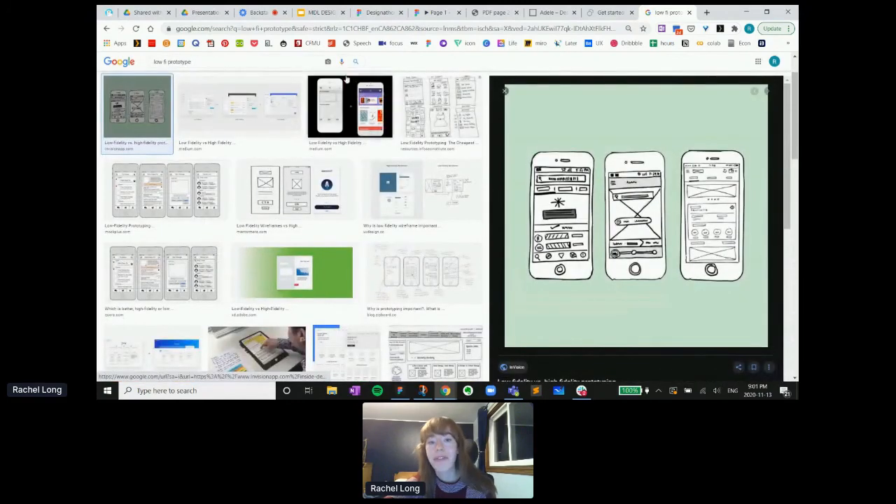